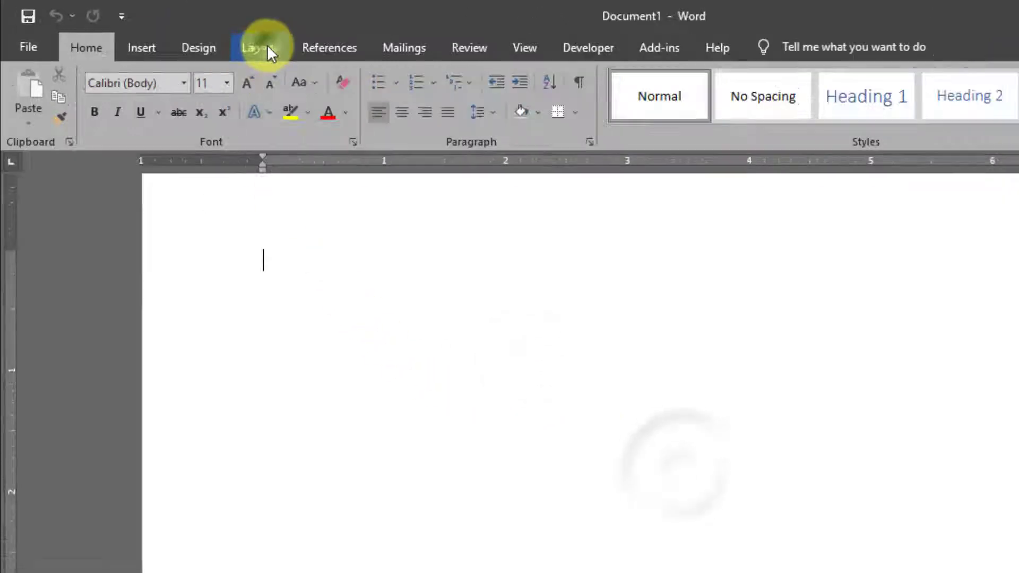
# Step: Set the page to A4 size, Narrow margins and Landscape orientation, then zoom out to the whole page
pyautogui.click(207, 37)
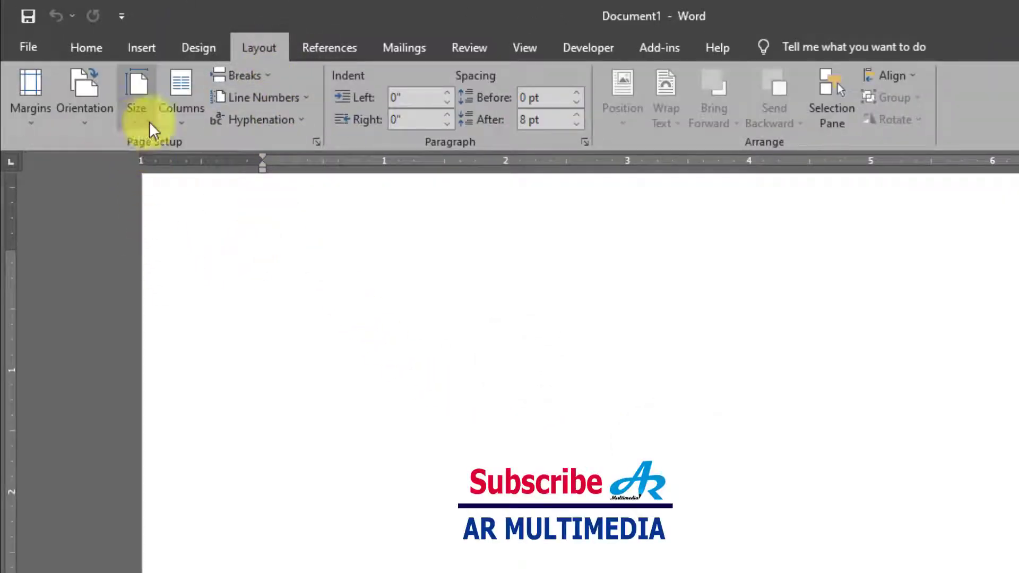
pyautogui.click(135, 122)
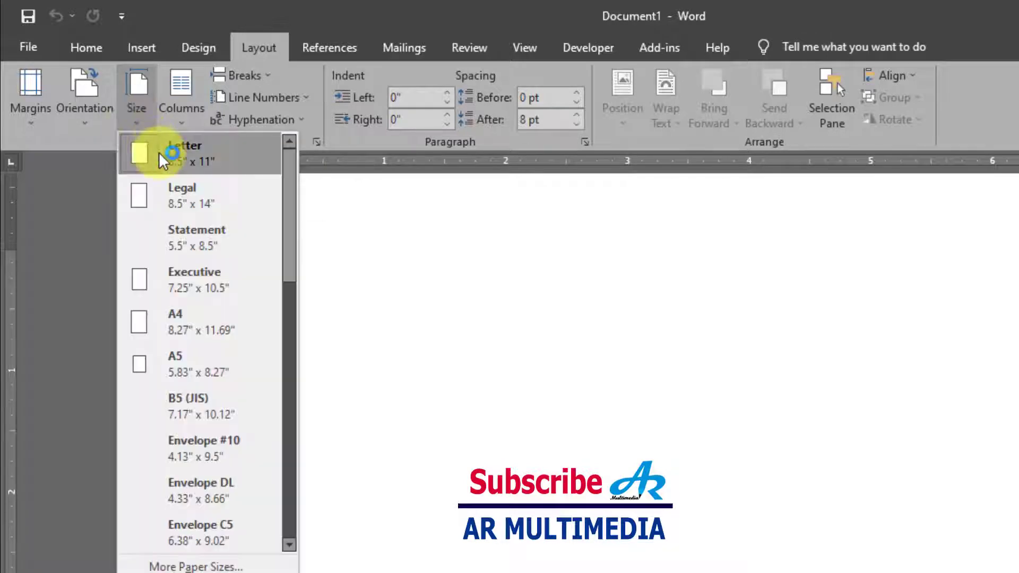
pyautogui.click(189, 321)
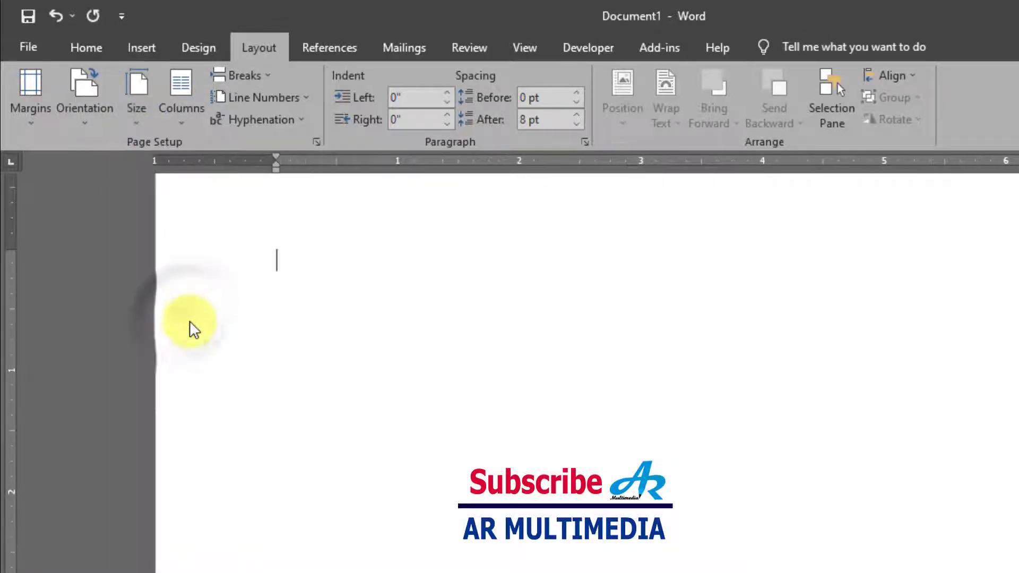
pyautogui.click(30, 125)
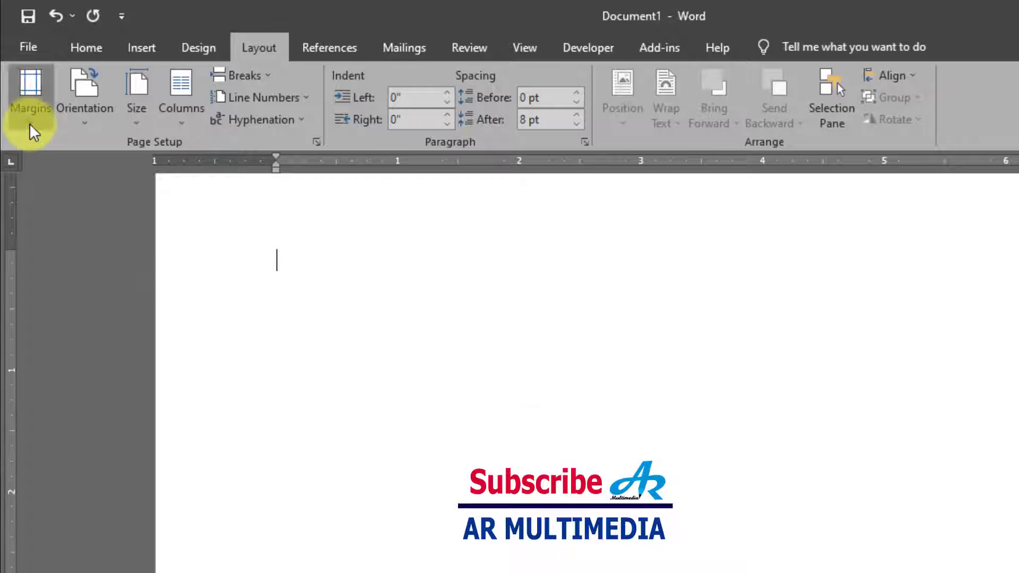
pyautogui.click(151, 294)
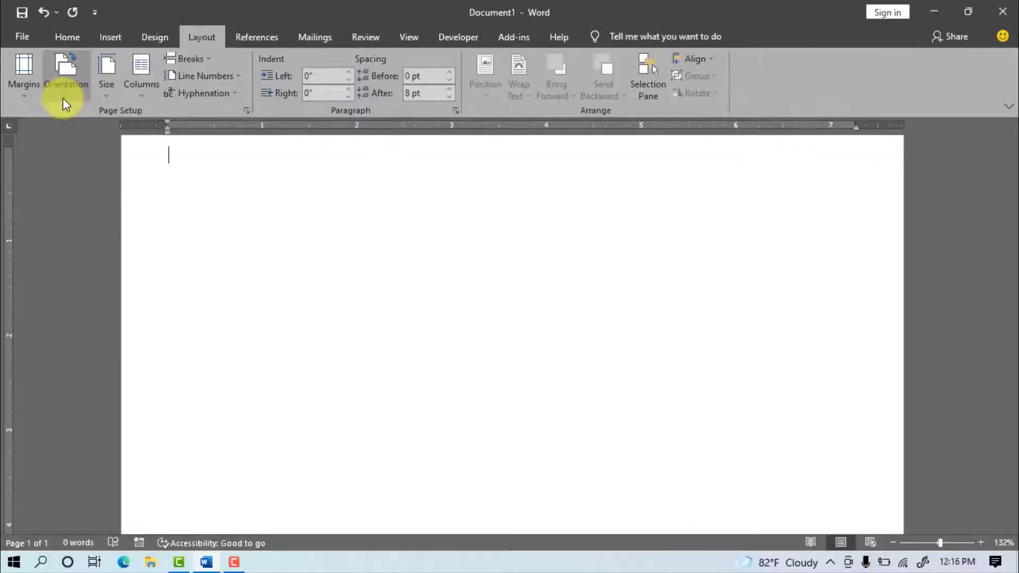
pyautogui.click(63, 97)
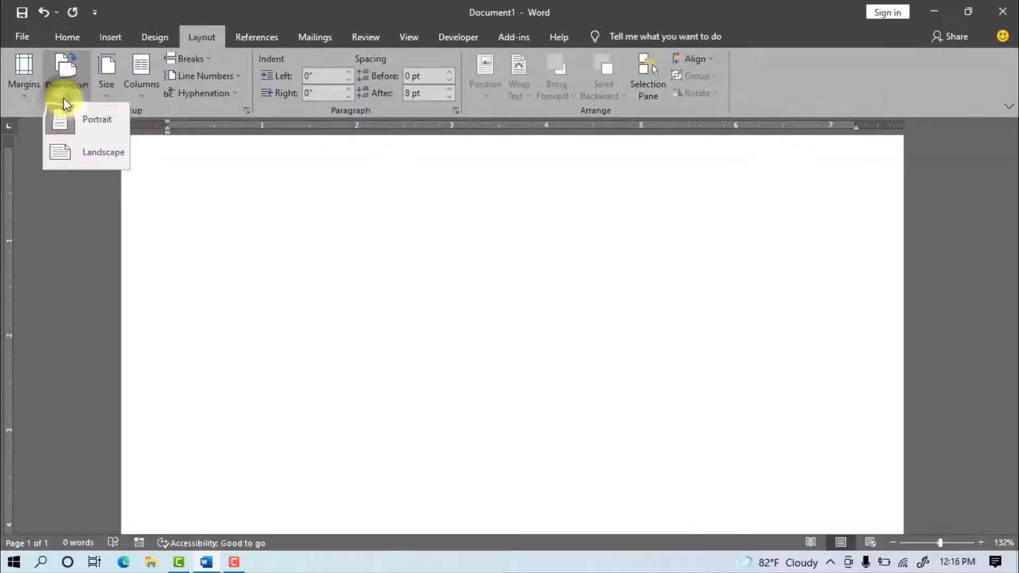
pyautogui.click(96, 155)
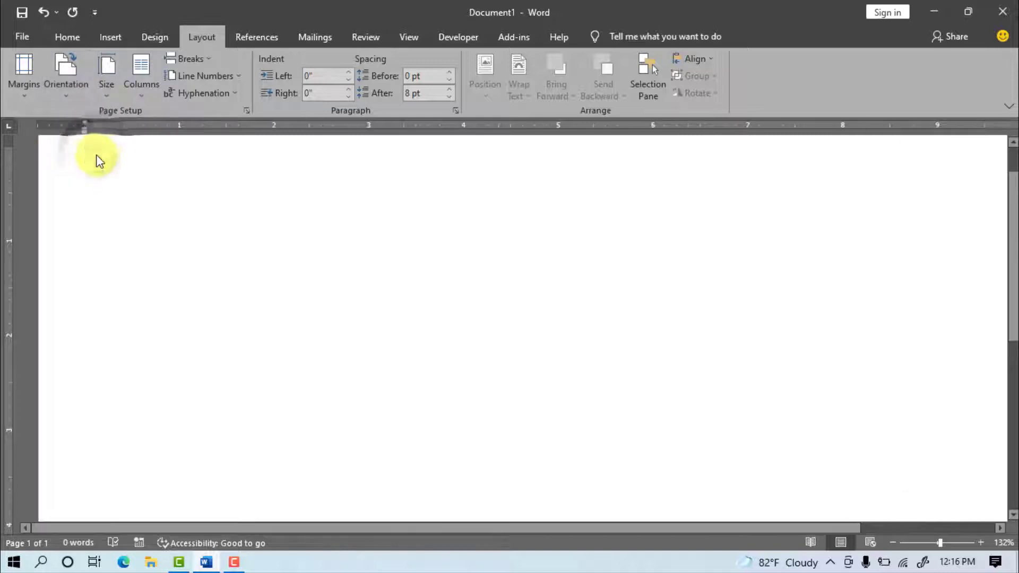
pyautogui.click(926, 543)
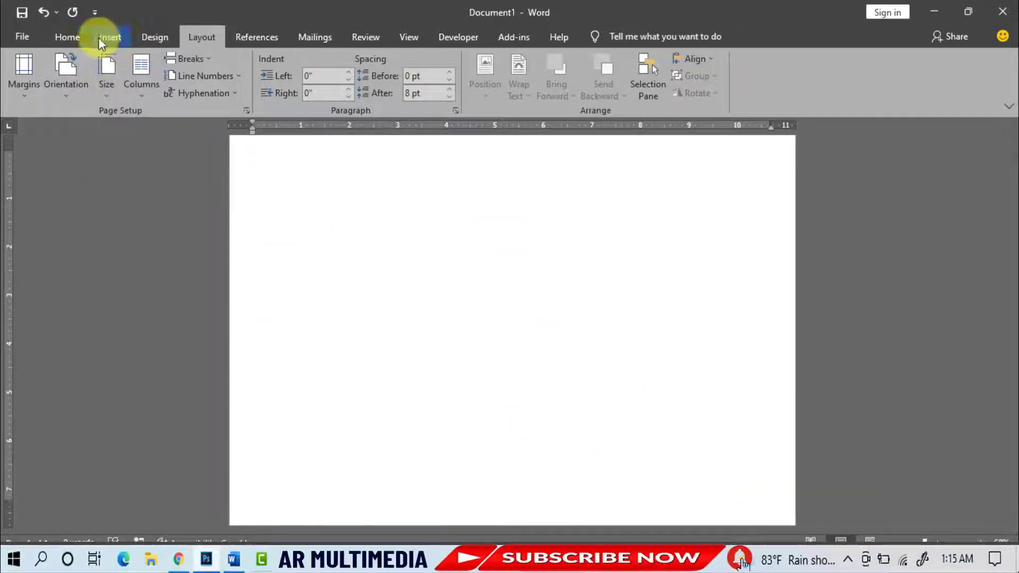
# Step: Draw a Frame shape across the whole page and make its border thinner
pyautogui.click(109, 38)
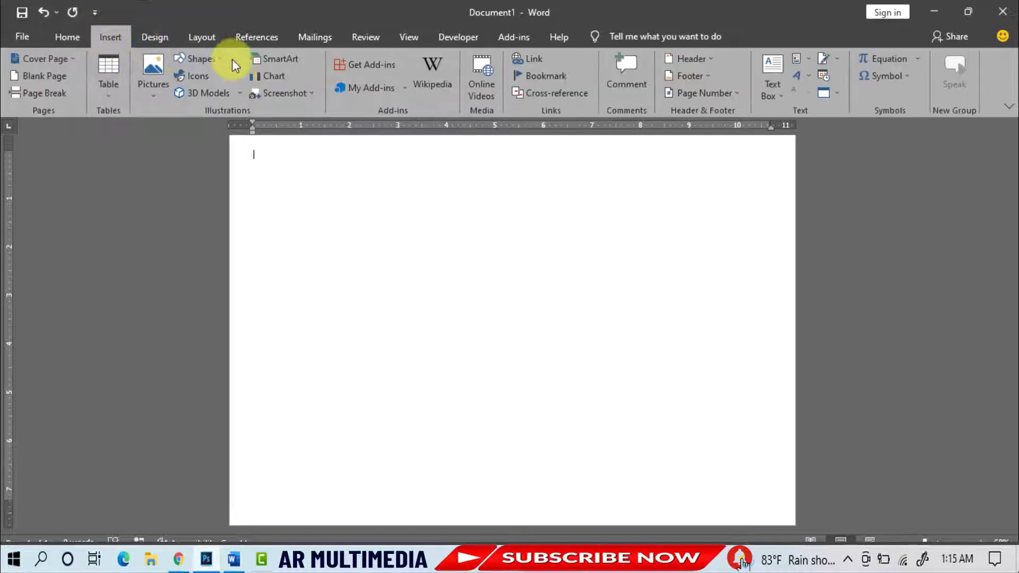
pyautogui.click(188, 63)
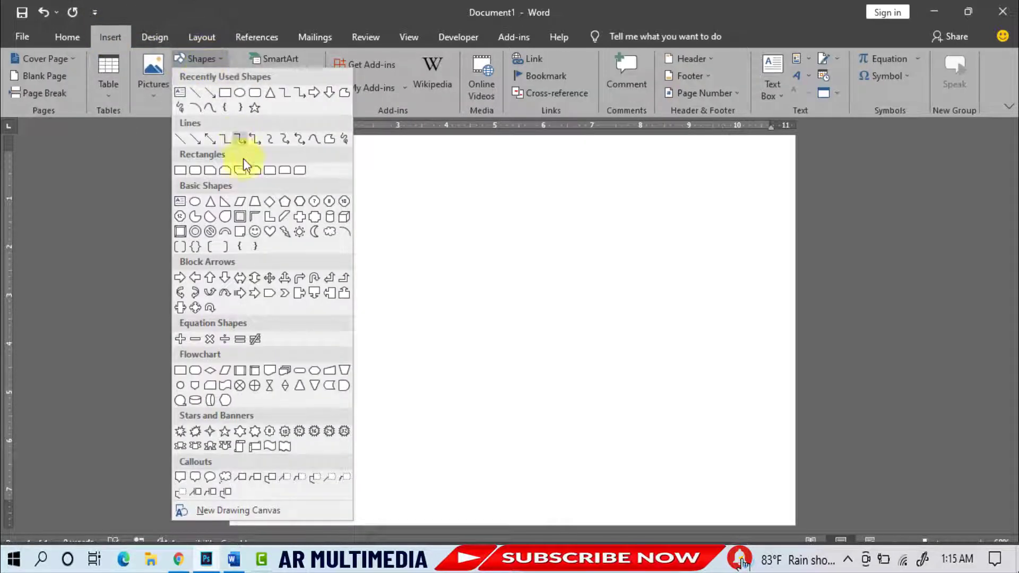
pyautogui.click(240, 217)
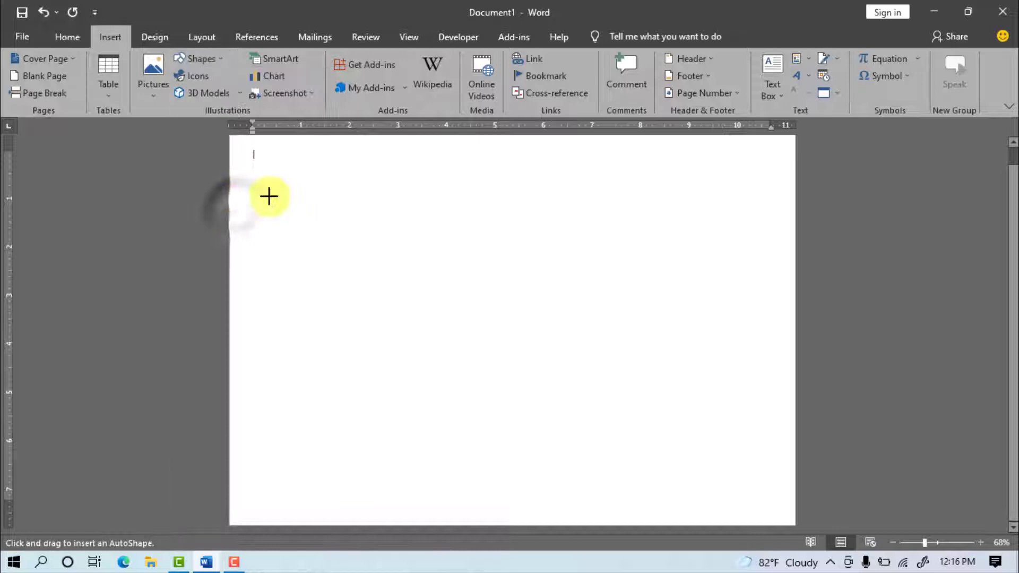
pyautogui.moveTo(253, 152); pyautogui.dragTo(777, 514)
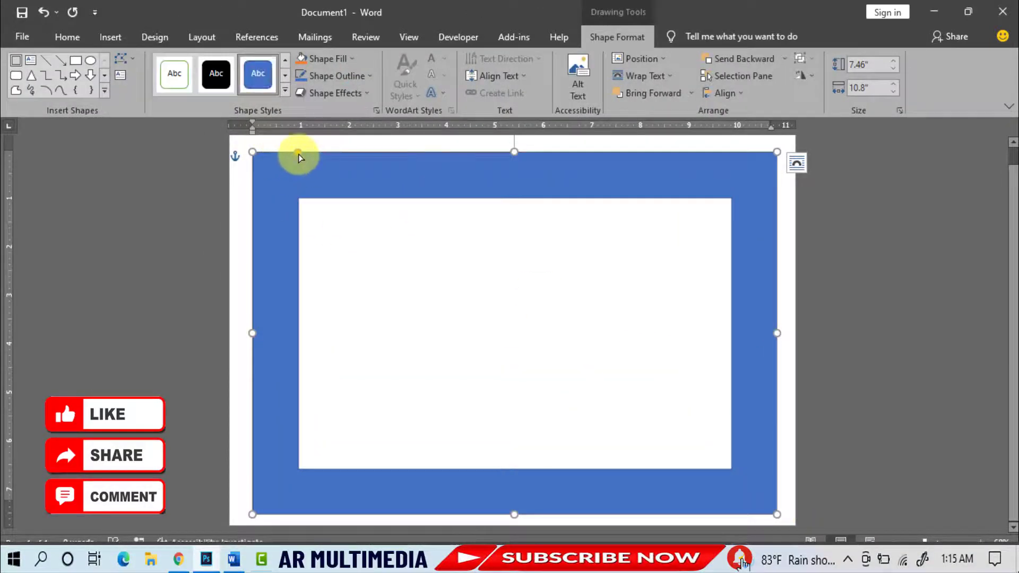
pyautogui.moveTo(298, 154); pyautogui.dragTo(269, 153)
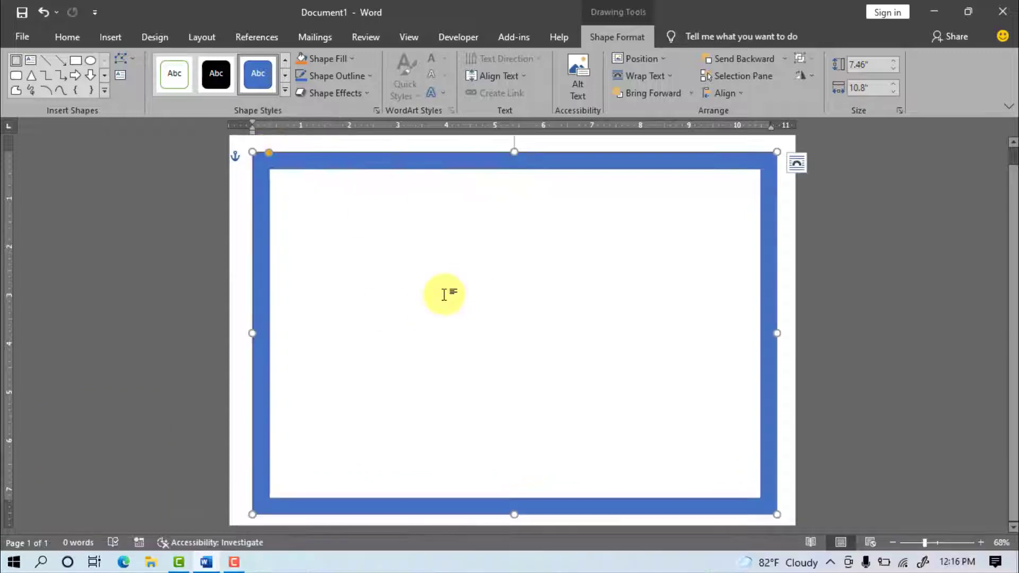
# Step: Give the frame No Outline, a Dark Blue fill and an Offset: Bottom shadow
pyautogui.click(368, 77)
pyautogui.click(347, 208)
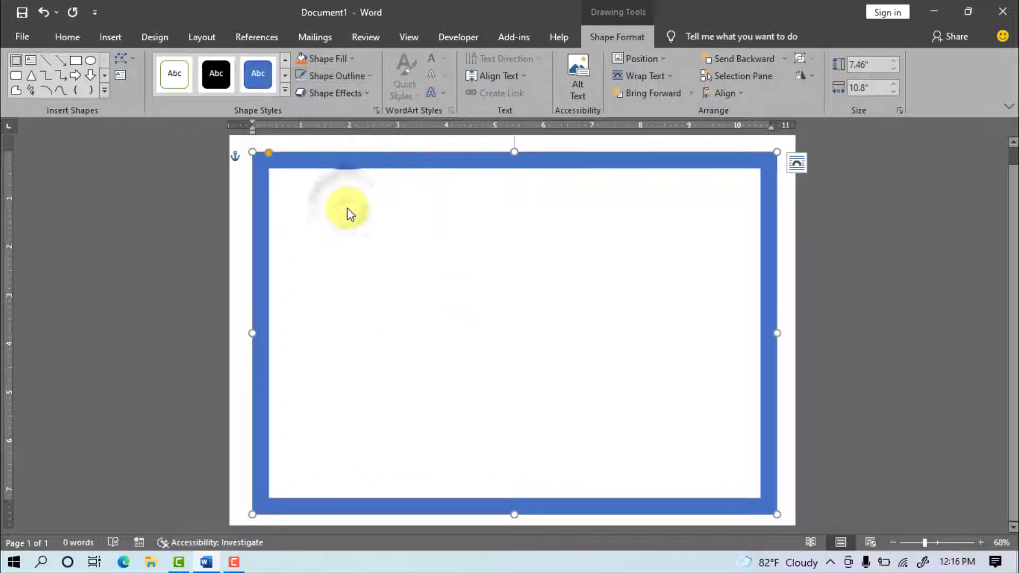
pyautogui.click(351, 58)
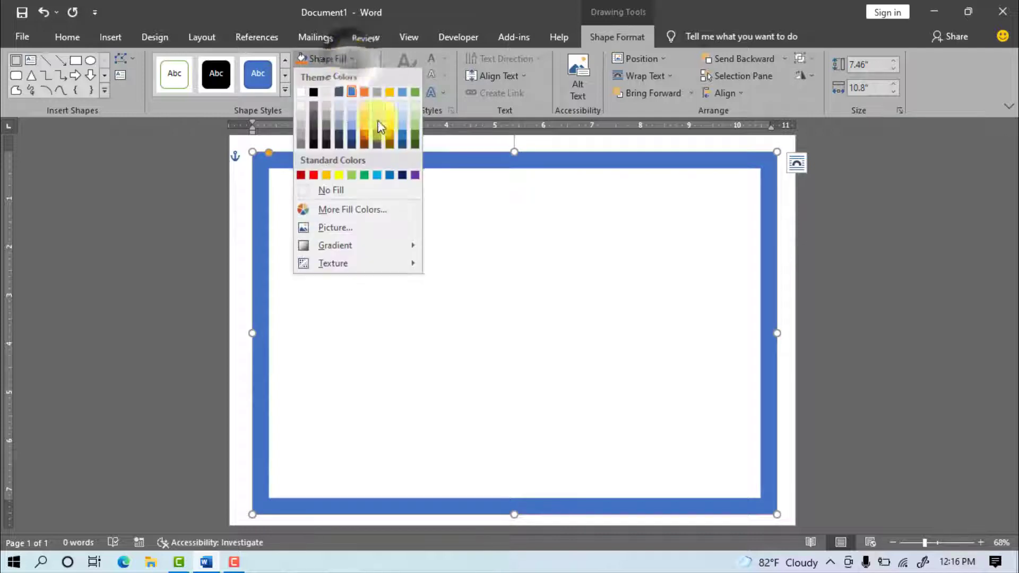
pyautogui.click(402, 175)
pyautogui.click(362, 93)
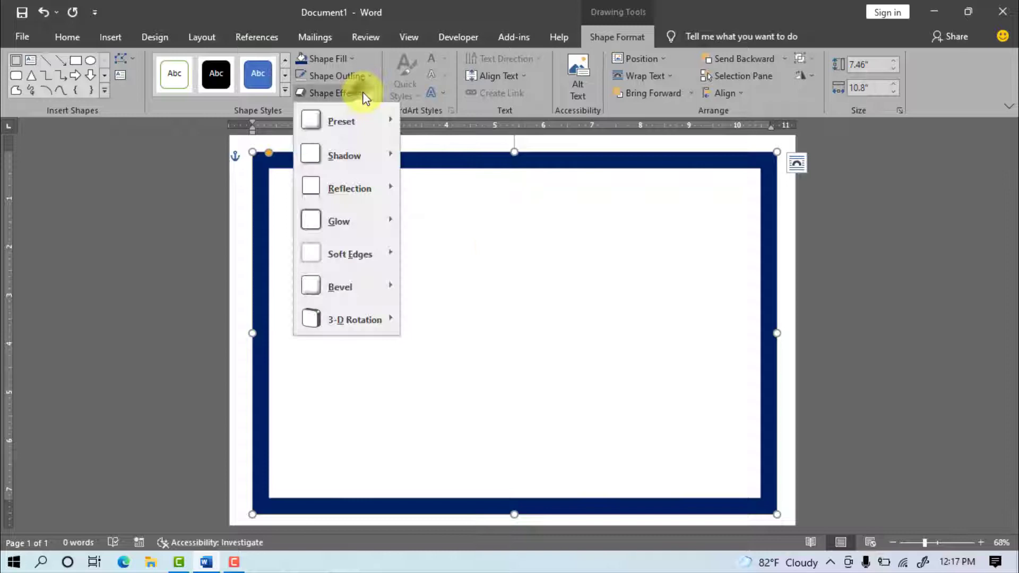
pyautogui.moveTo(360, 169)
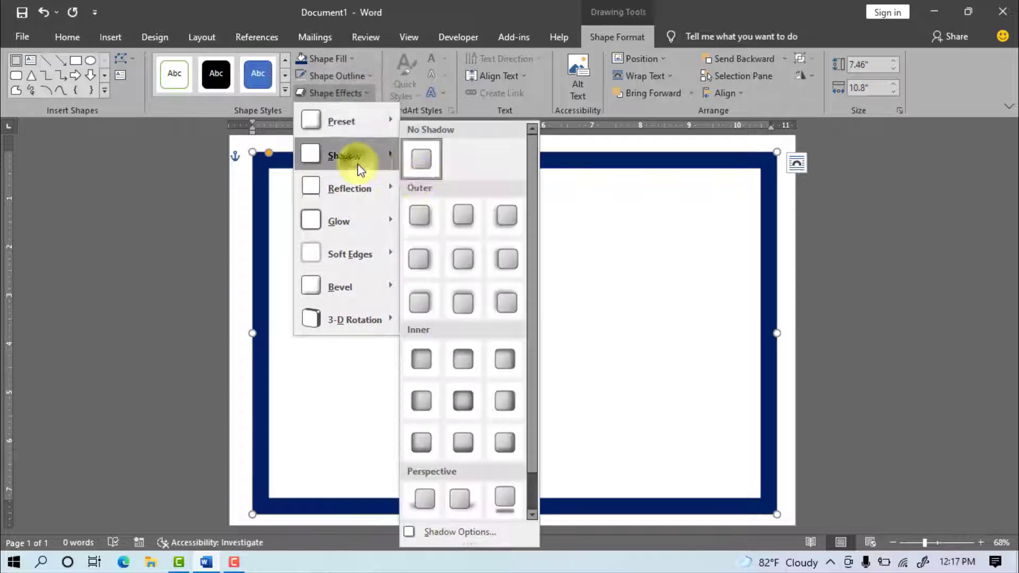
pyautogui.click(461, 214)
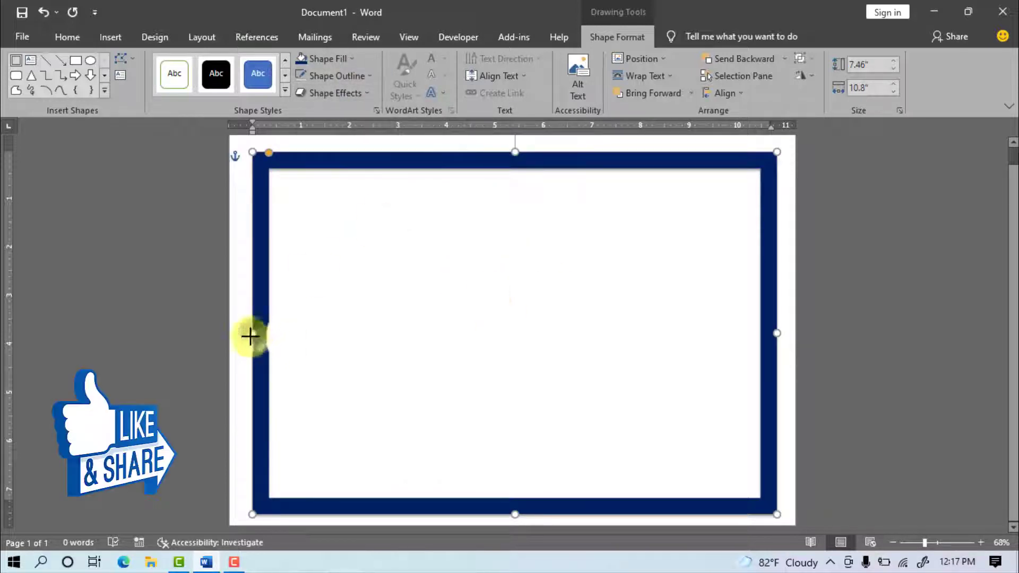
# Step: Start a custom Picture watermark and choose to select the picture from a file
pyautogui.click(448, 341)
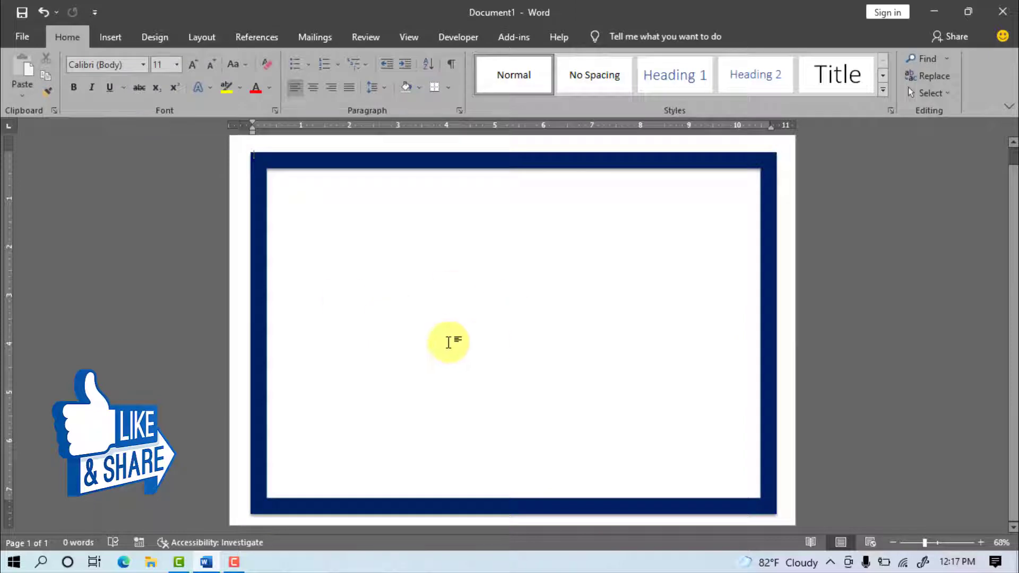
pyautogui.click(152, 38)
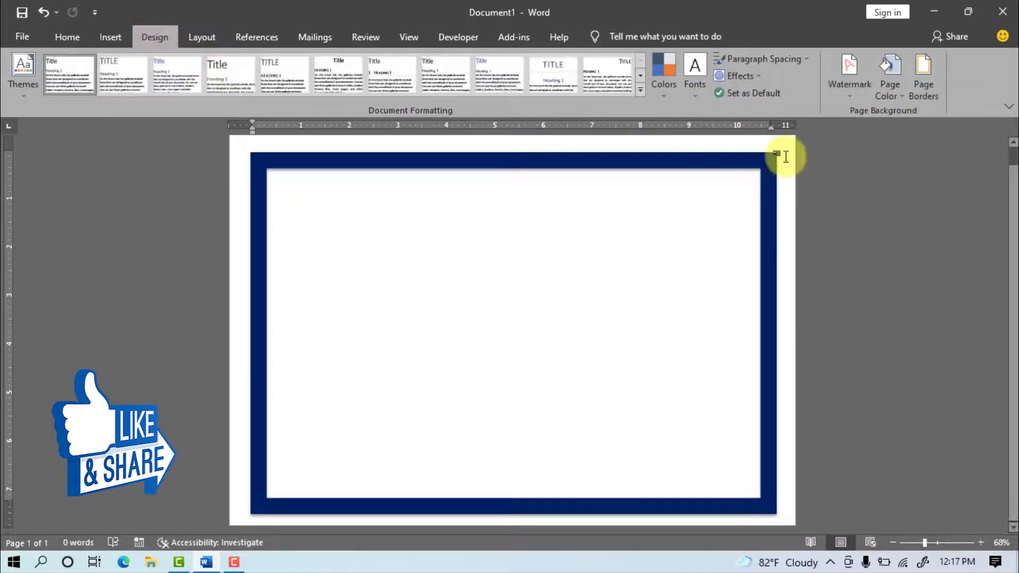
pyautogui.click(849, 94)
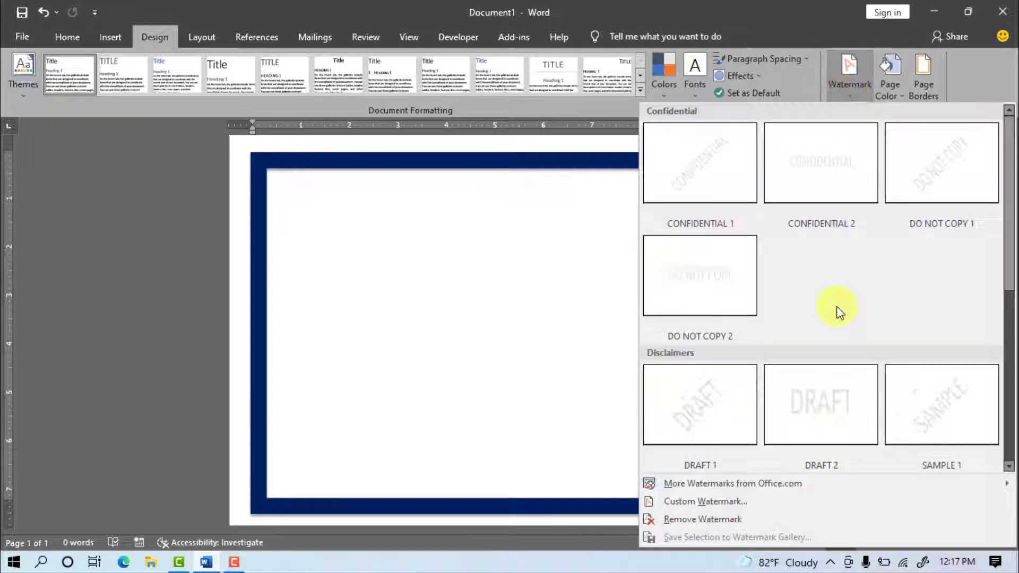
pyautogui.click(719, 502)
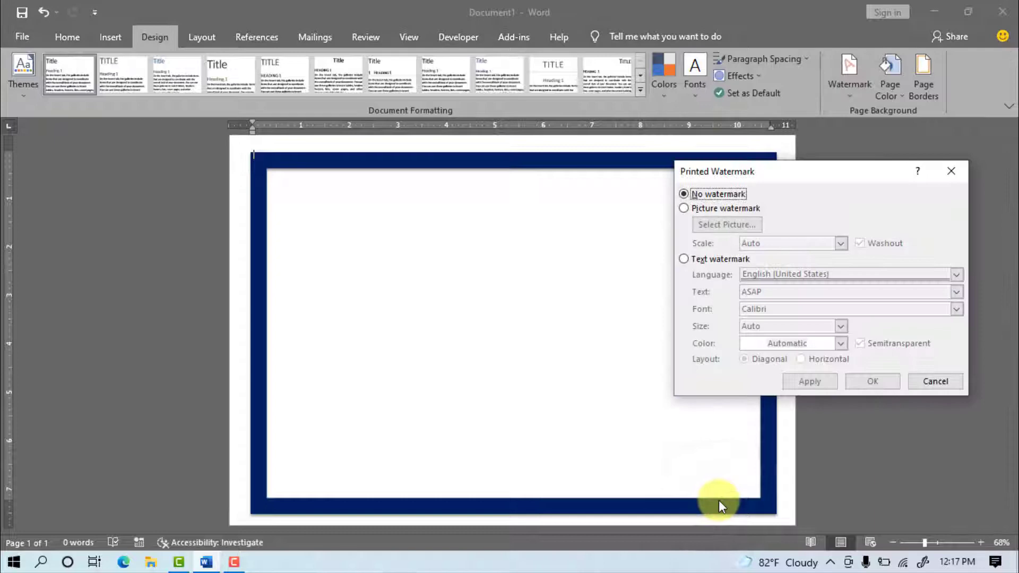
pyautogui.click(701, 211)
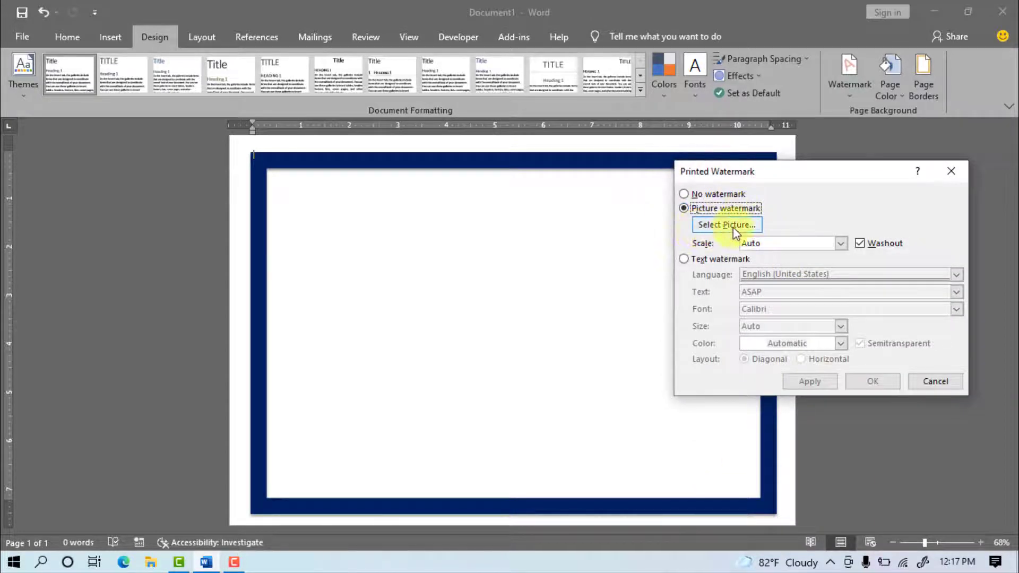
pyautogui.click(727, 225)
pyautogui.click(610, 212)
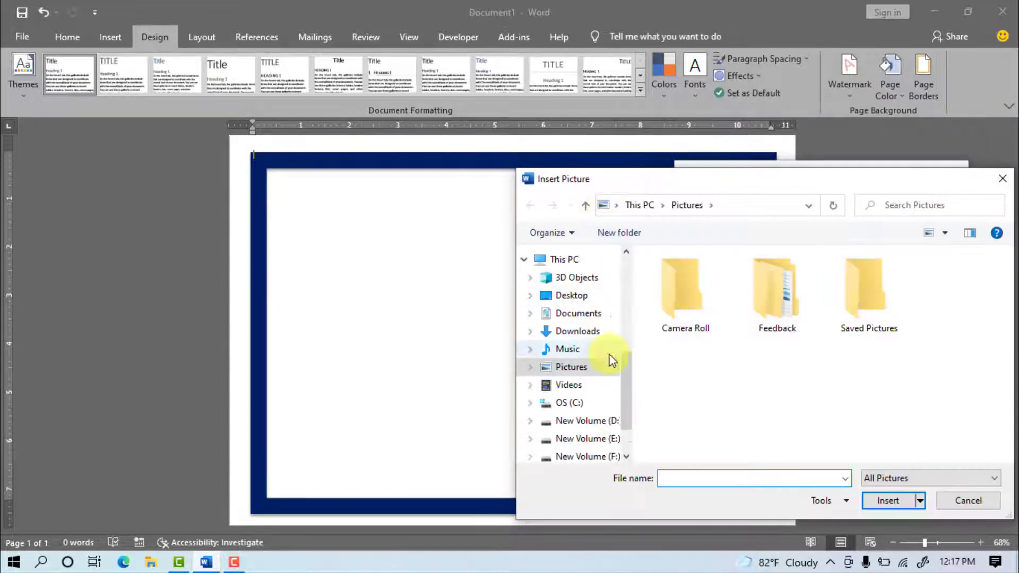
# Step: Use Logo Design from the Desktop's AR MUltimedia new folder as the watermark at 50% scale
pyautogui.scroll(5, 620, 287)
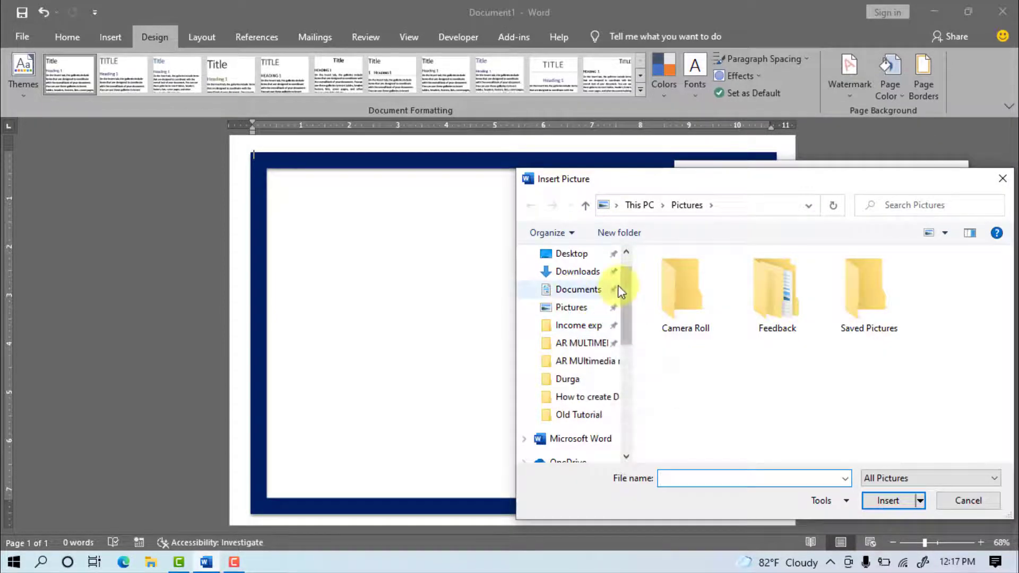
pyautogui.click(572, 283)
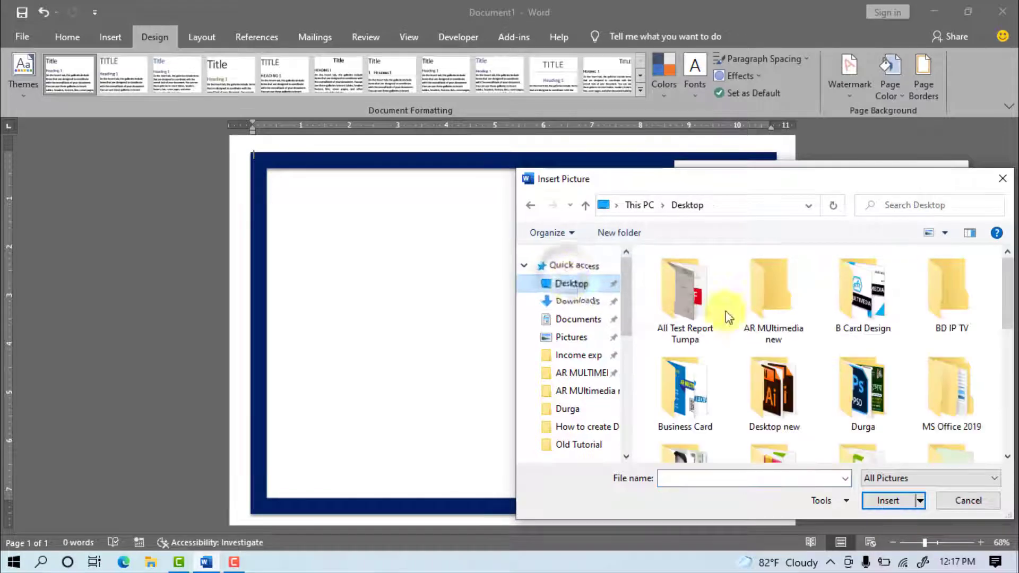
pyautogui.click(768, 296)
pyautogui.doubleClick(769, 297)
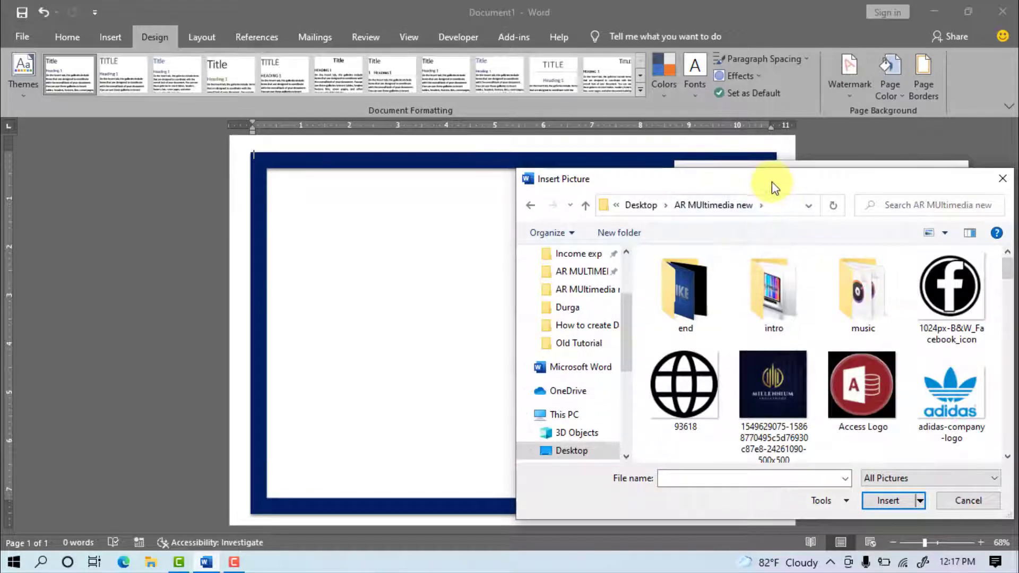
pyautogui.moveTo(772, 182); pyautogui.dragTo(517, 101)
pyautogui.moveTo(751, 193); pyautogui.dragTo(764, 278)
pyautogui.click(697, 226)
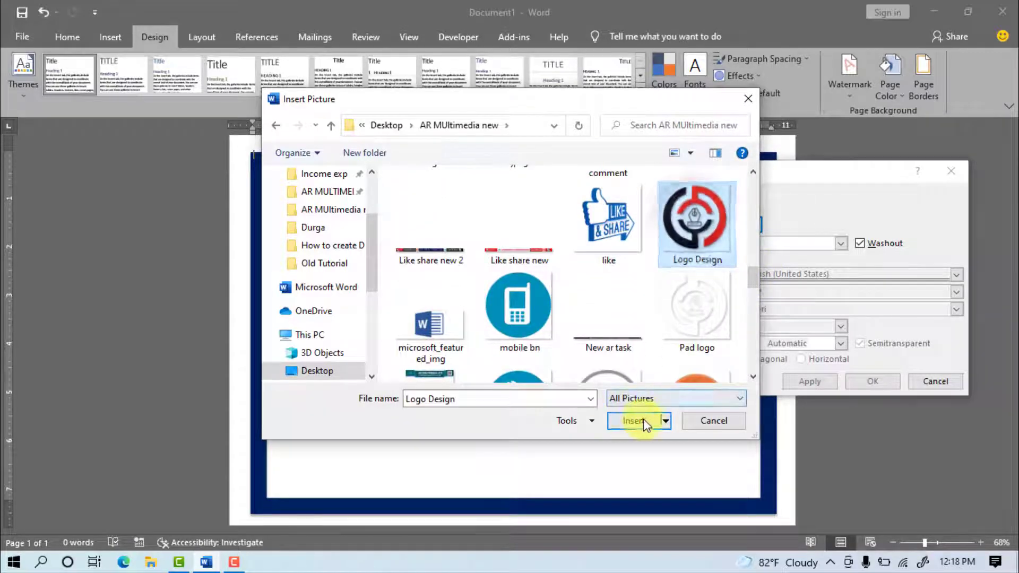
pyautogui.click(629, 420)
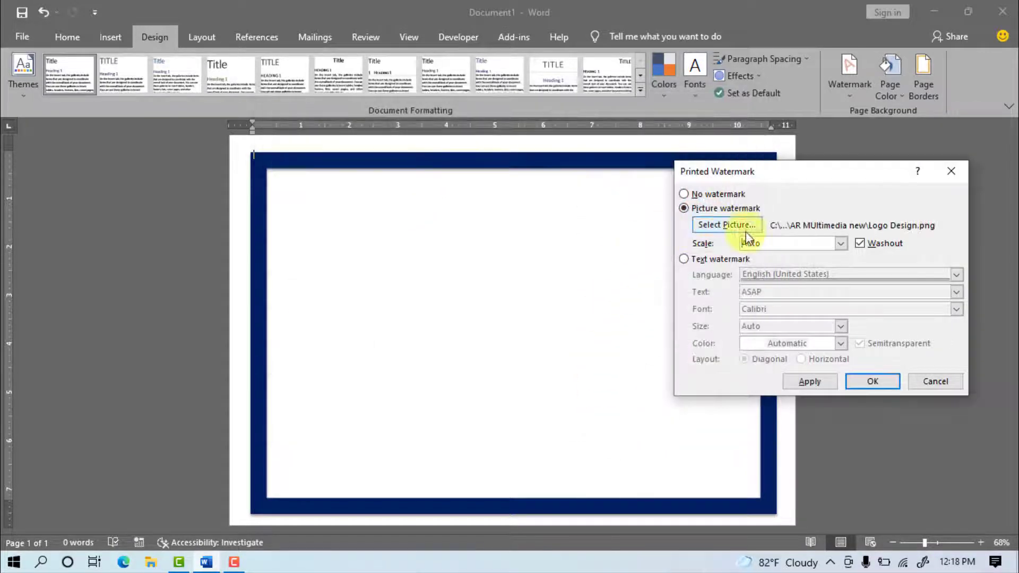
pyautogui.click(823, 243)
pyautogui.click(770, 303)
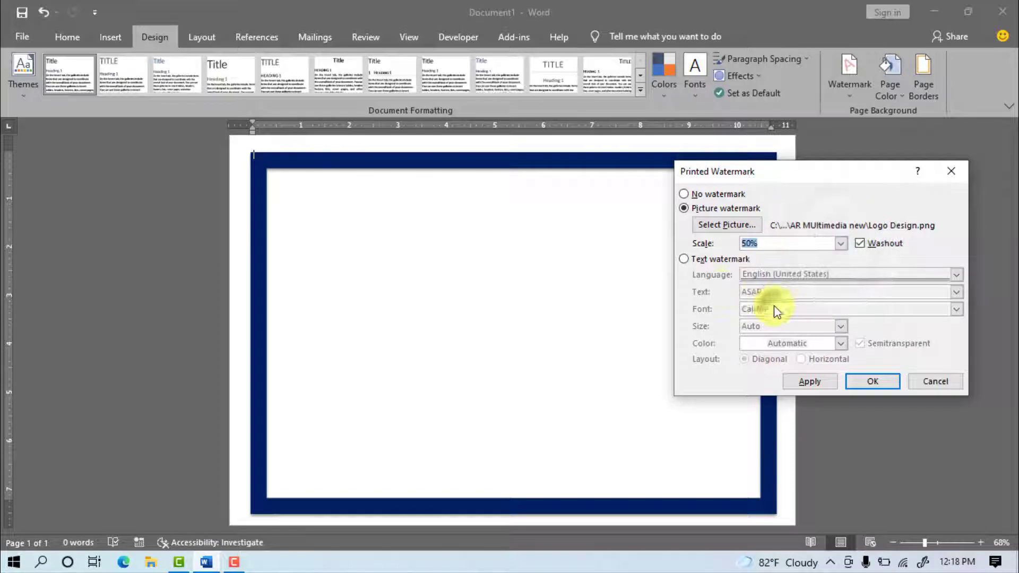
pyautogui.click(809, 382)
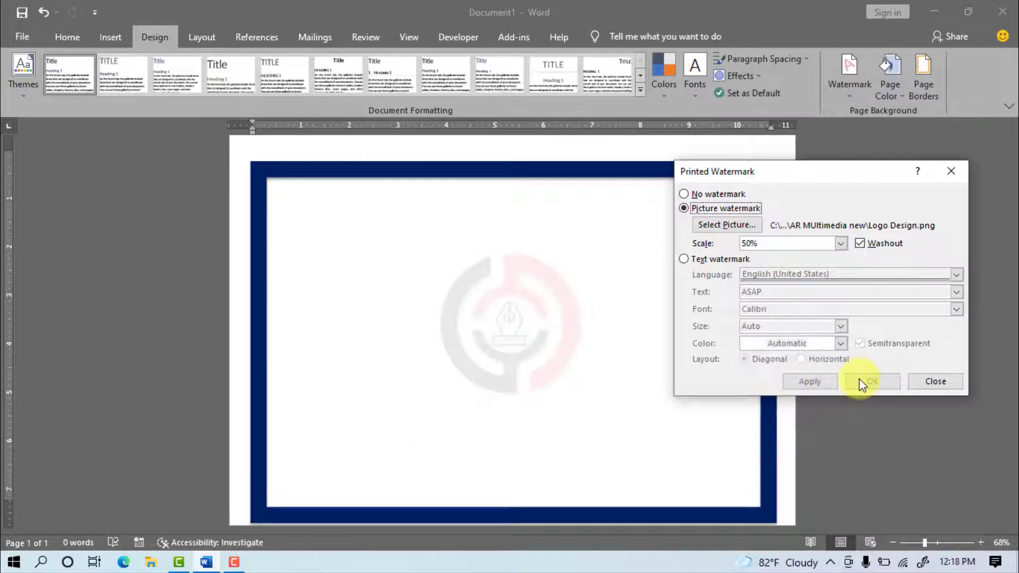
pyautogui.click(872, 382)
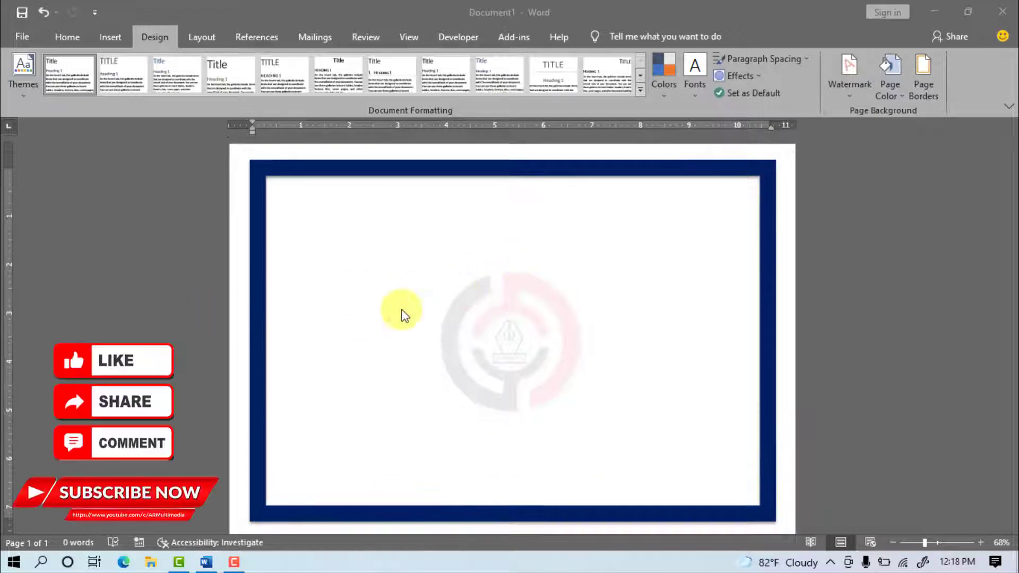
# Step: Add 'AR GRAPHICS DESIGN' as white-fill, blue-outline WordArt centred on the page
pyautogui.click(110, 36)
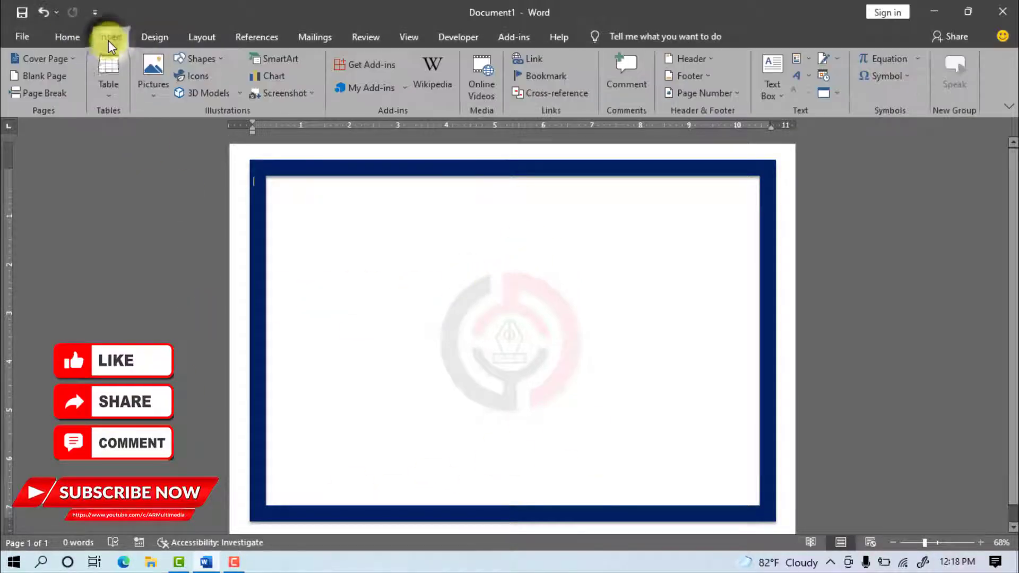
pyautogui.click(799, 76)
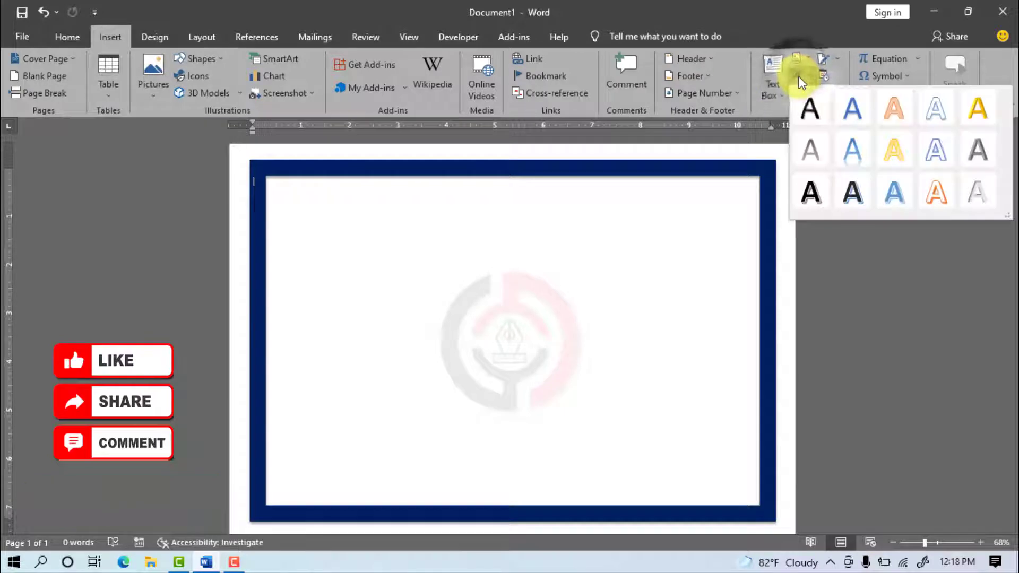
pyautogui.click(936, 110)
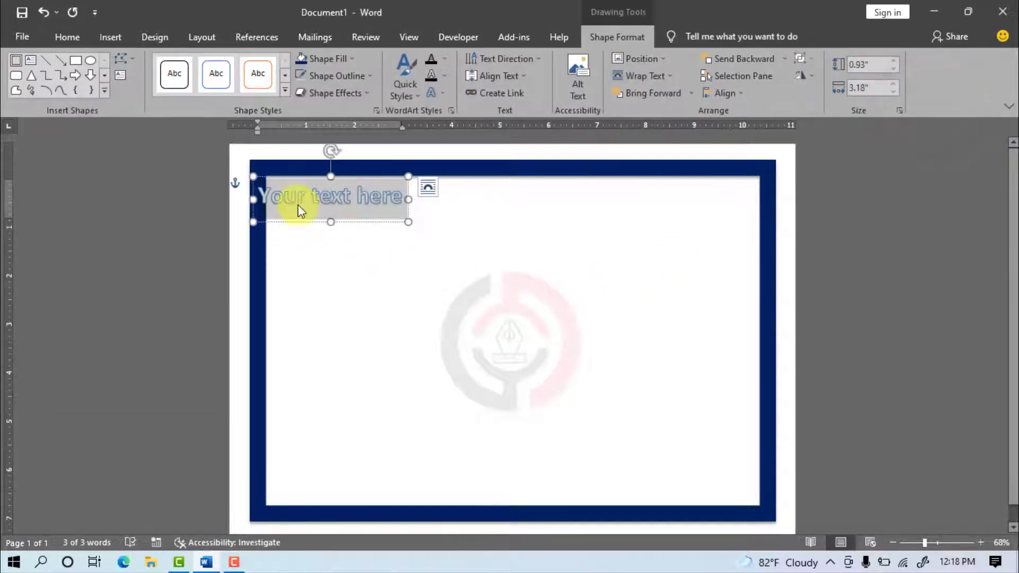
pyautogui.write('AR GRAPHICS DESIGN')
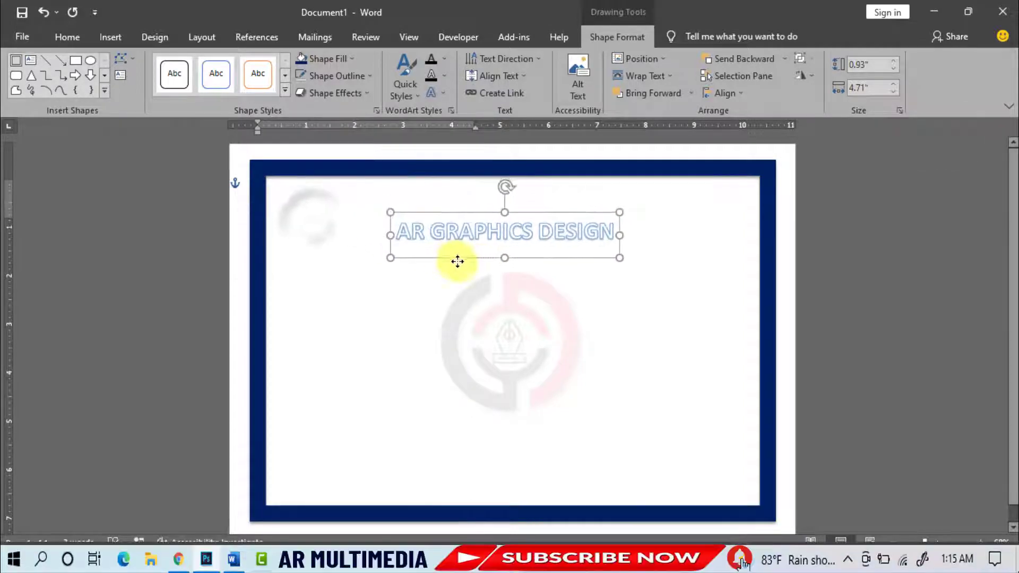
pyautogui.moveTo(457, 260); pyautogui.dragTo(475, 256)
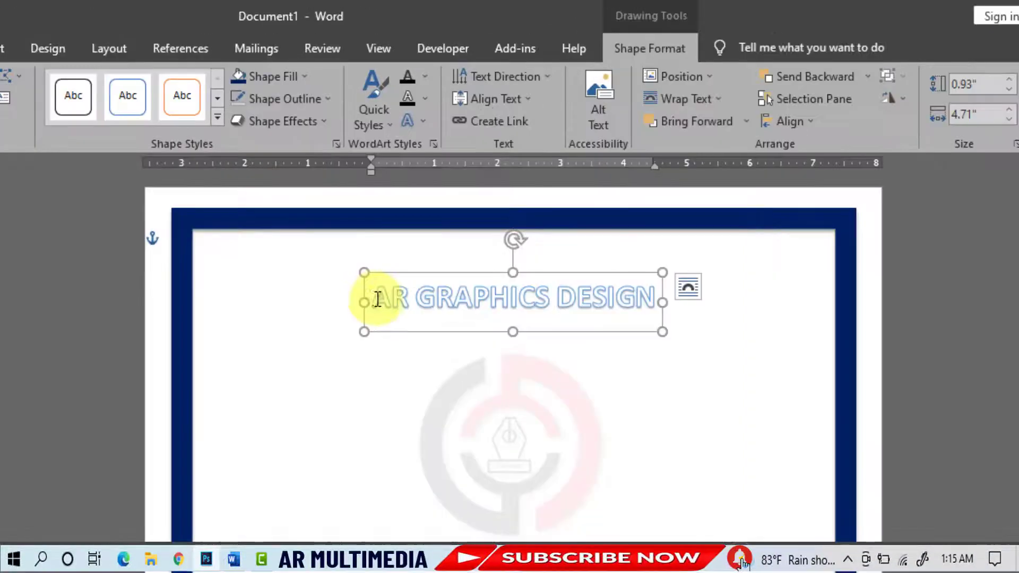
# Step: Make the heading text dark blue, bold, with no text outline
pyautogui.moveTo(407, 228); pyautogui.dragTo(621, 229)
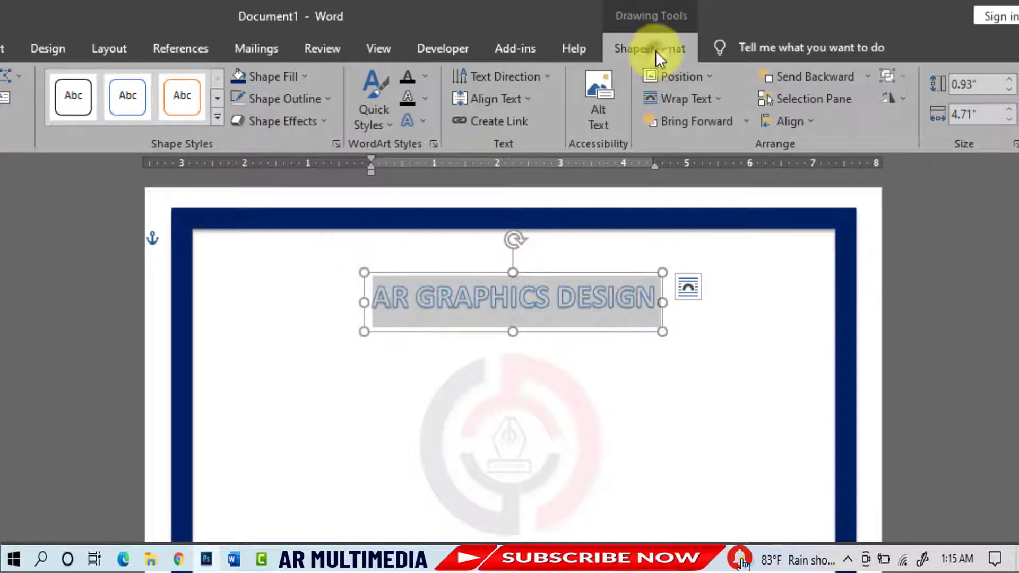
pyautogui.click(425, 76)
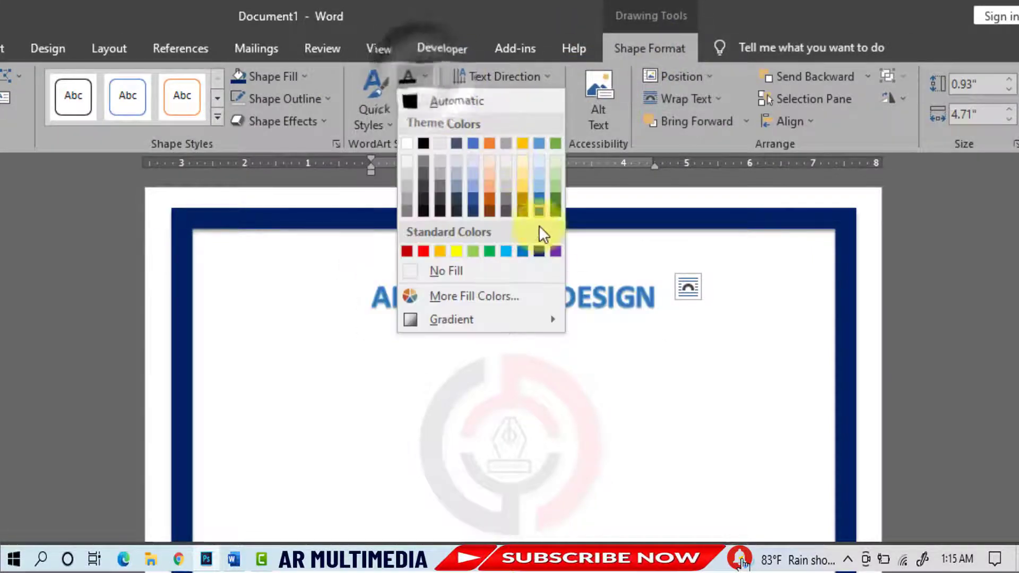
pyautogui.click(538, 249)
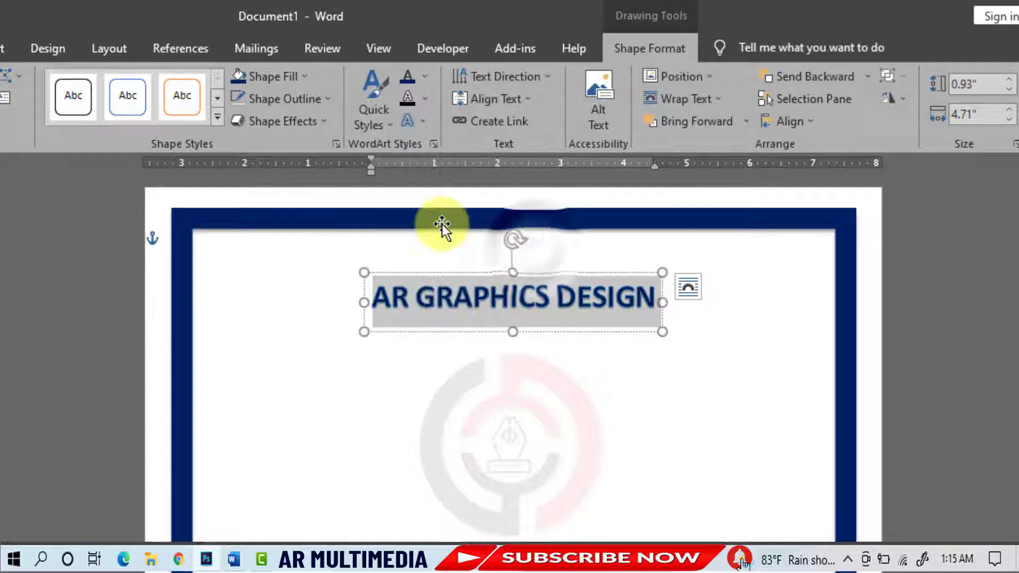
pyautogui.click(424, 99)
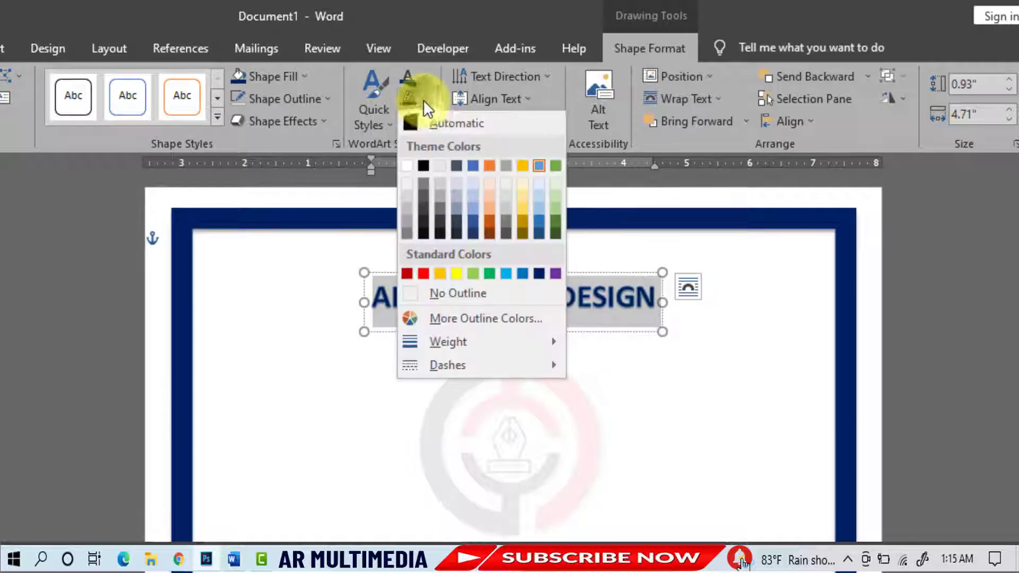
pyautogui.click(452, 293)
pyautogui.hotkey('ctrl', 'b')
# Step: Fit the heading box to the text and set the heading font size to 40
pyautogui.click(67, 37)
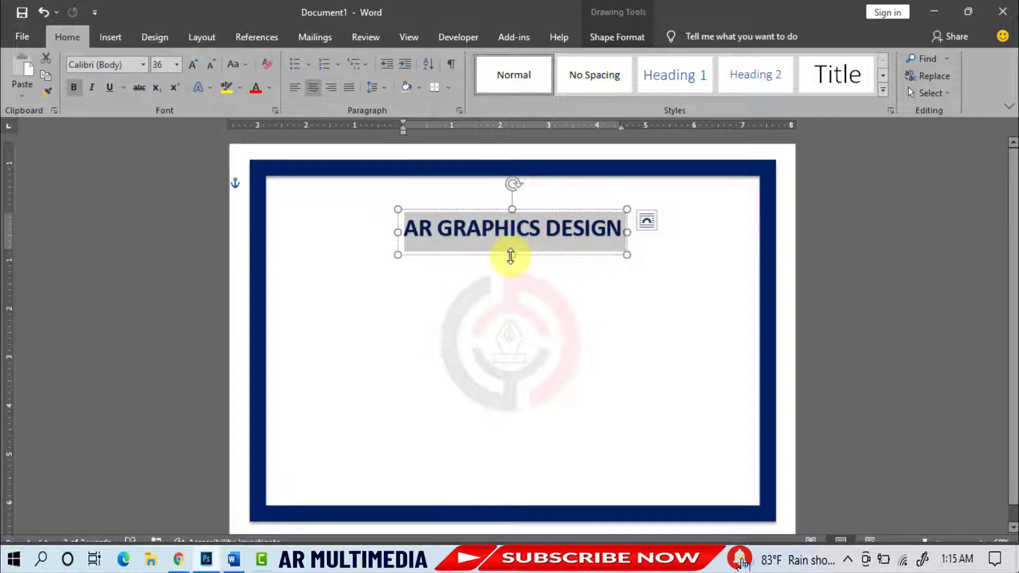
pyautogui.moveTo(511, 256); pyautogui.dragTo(513, 244)
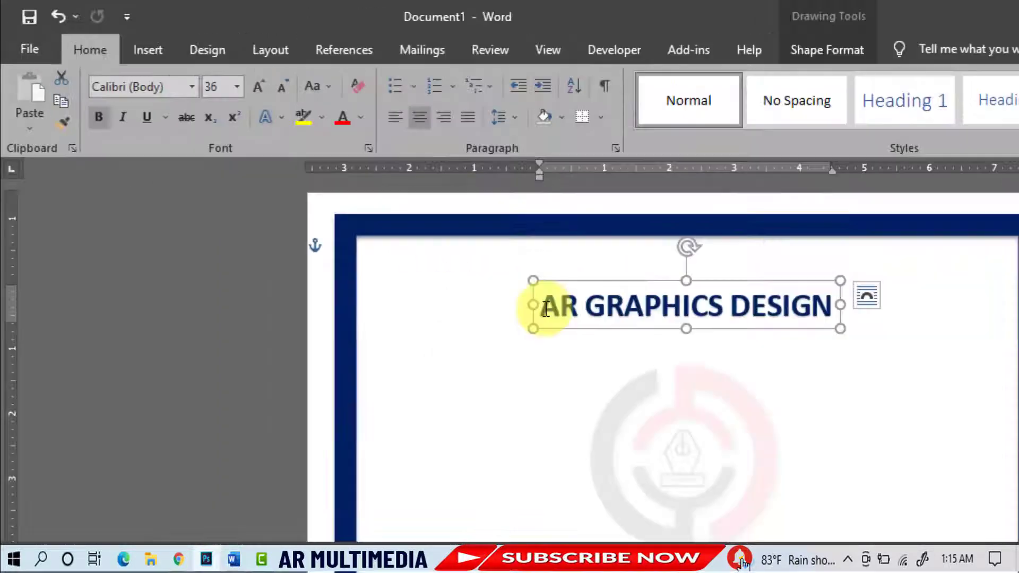
pyautogui.moveTo(406, 228); pyautogui.dragTo(622, 230)
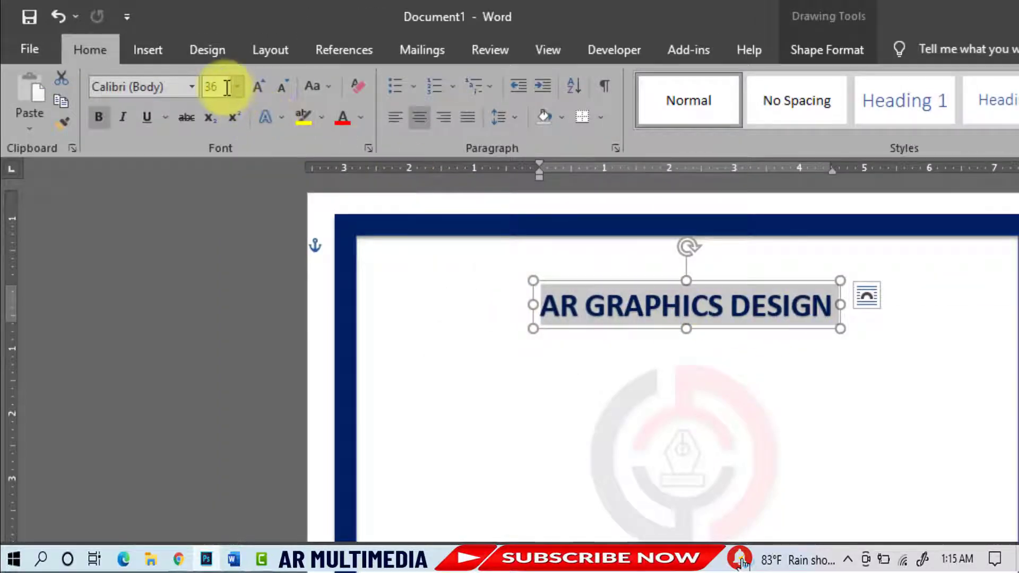
pyautogui.click(234, 87)
pyautogui.write('40')
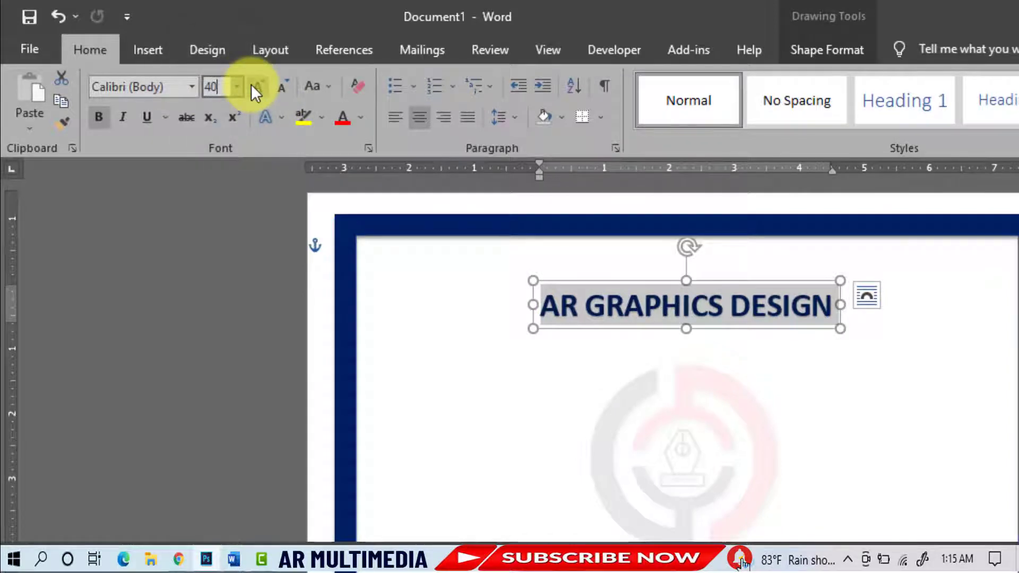
pyautogui.press('Return')
pyautogui.click(671, 269)
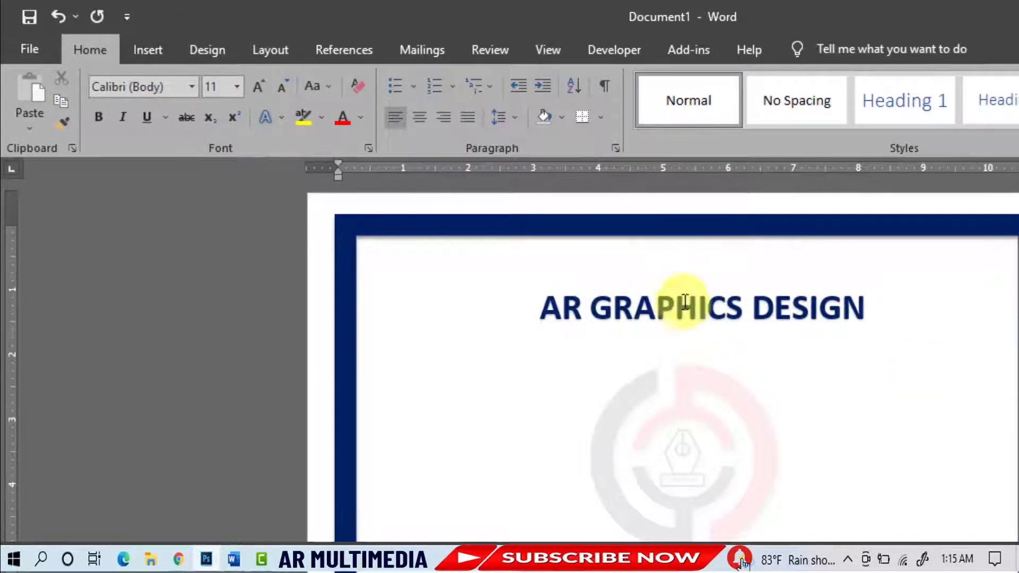
# Step: Insert the Logo Design picture from this device
pyautogui.click(145, 50)
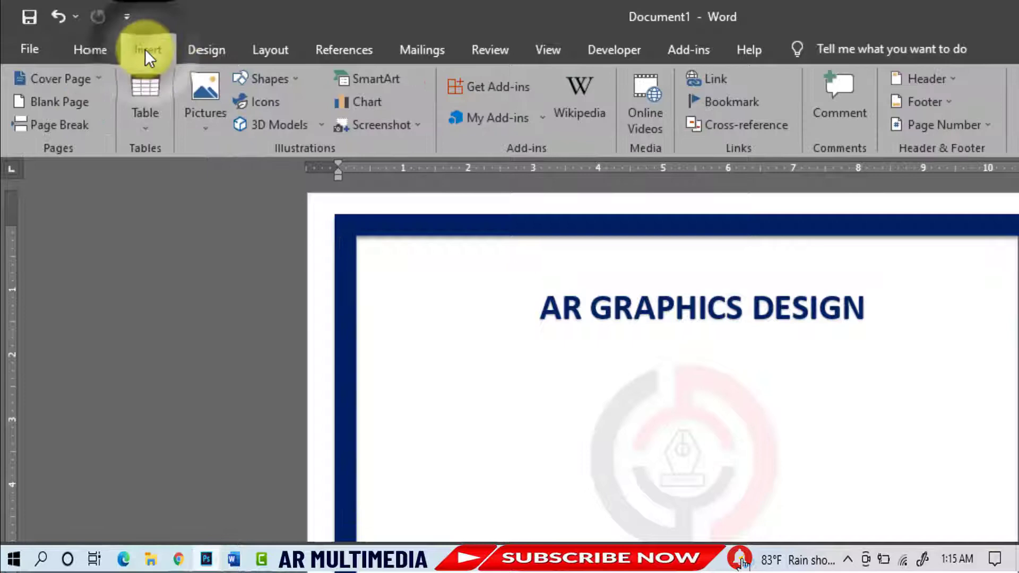
pyautogui.click(205, 87)
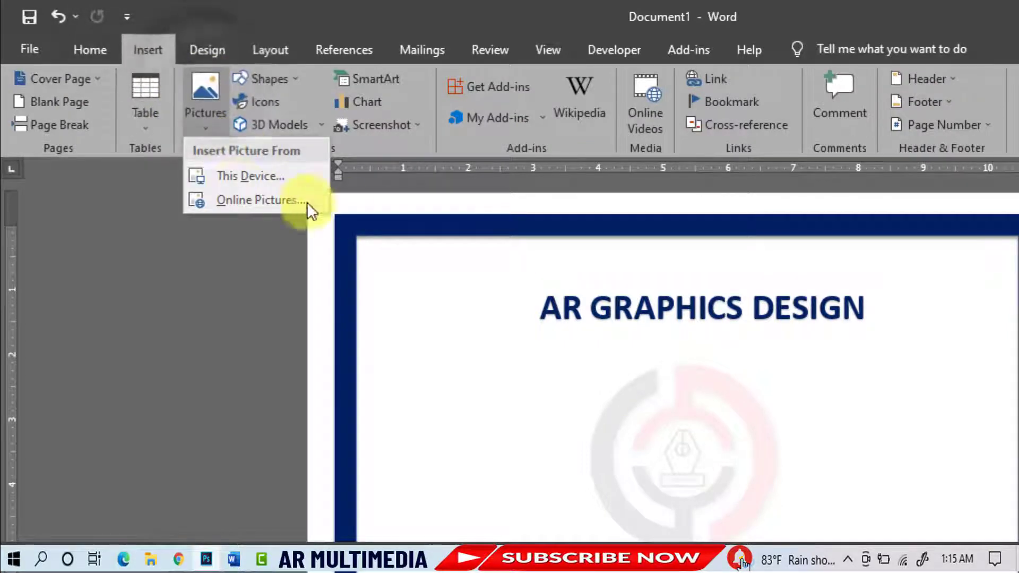
pyautogui.click(277, 175)
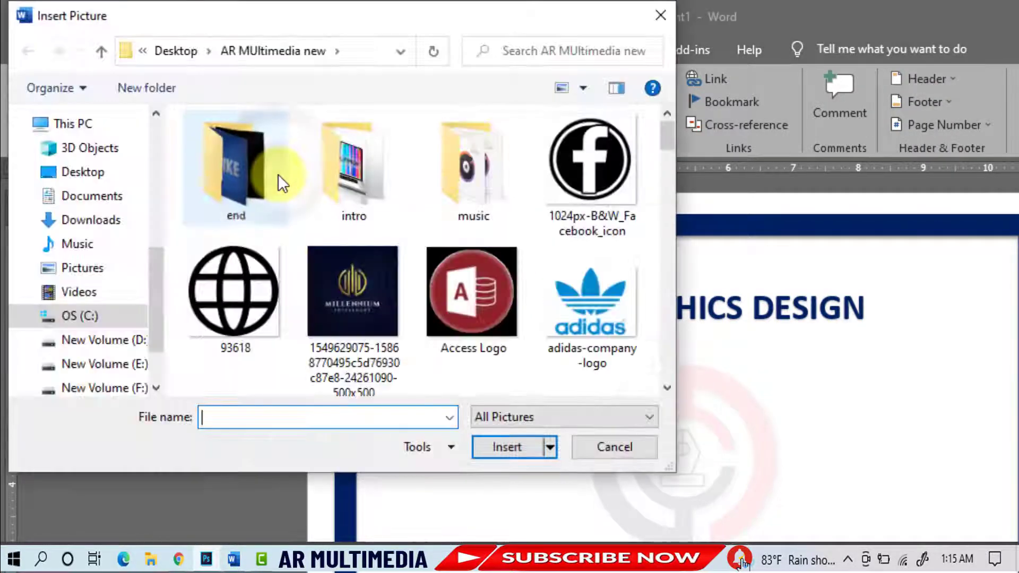
pyautogui.moveTo(670, 135); pyautogui.dragTo(699, 253)
pyautogui.click(584, 232)
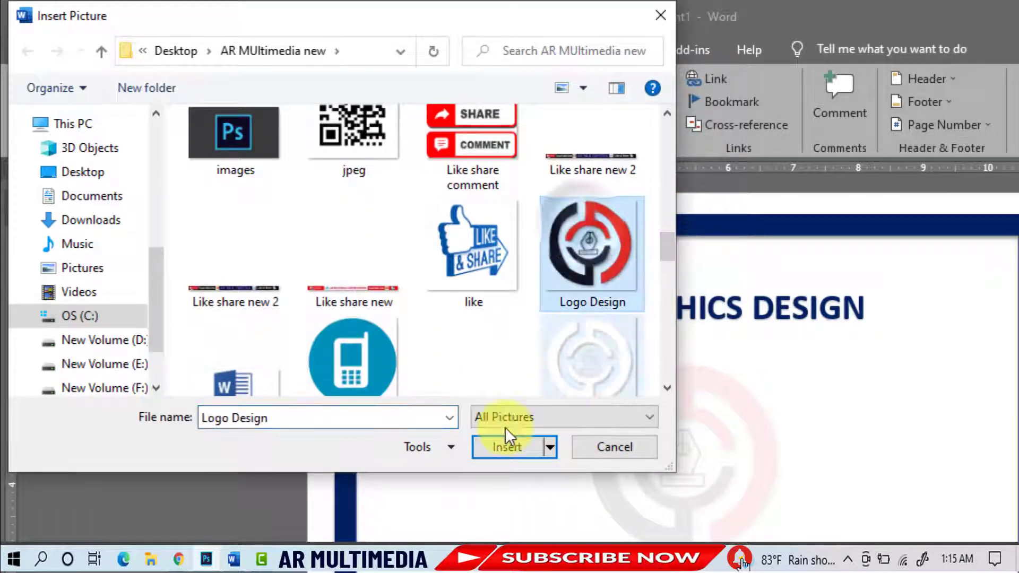
pyautogui.click(507, 451)
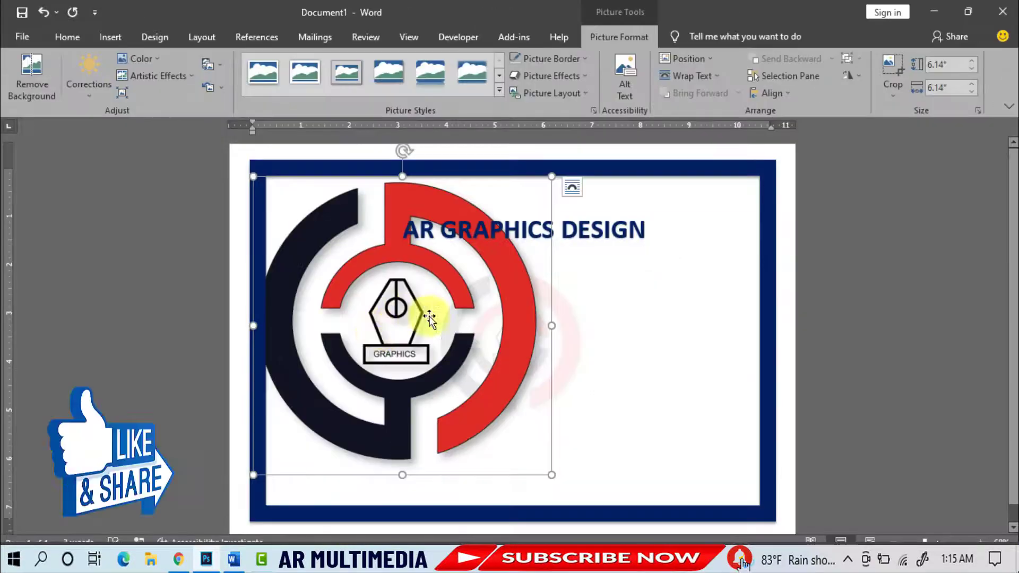
# Step: Set the logo to In Front of Text, shrink it to about 0.65" and place it above the heading
pyautogui.click(689, 78)
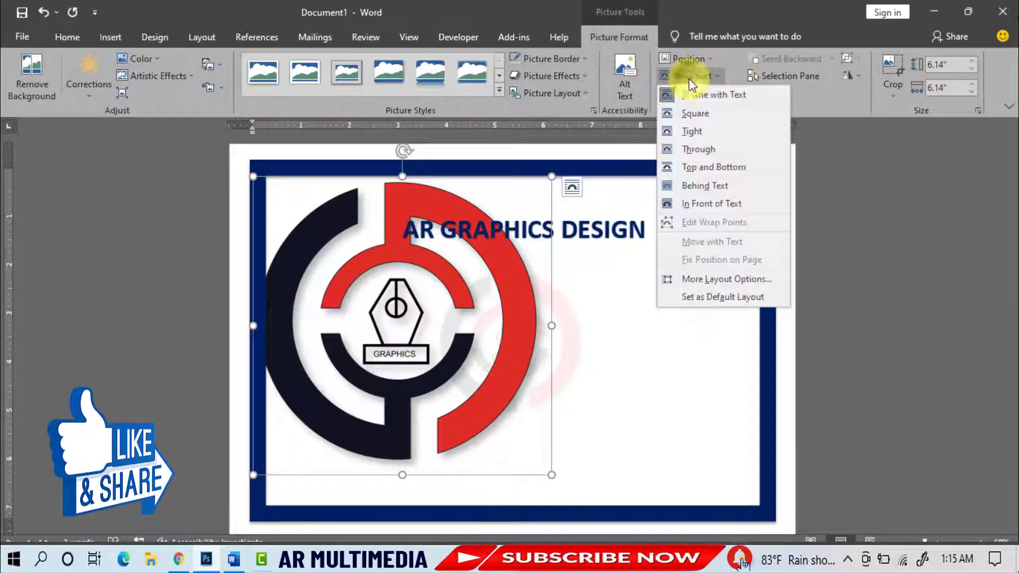
pyautogui.click(717, 209)
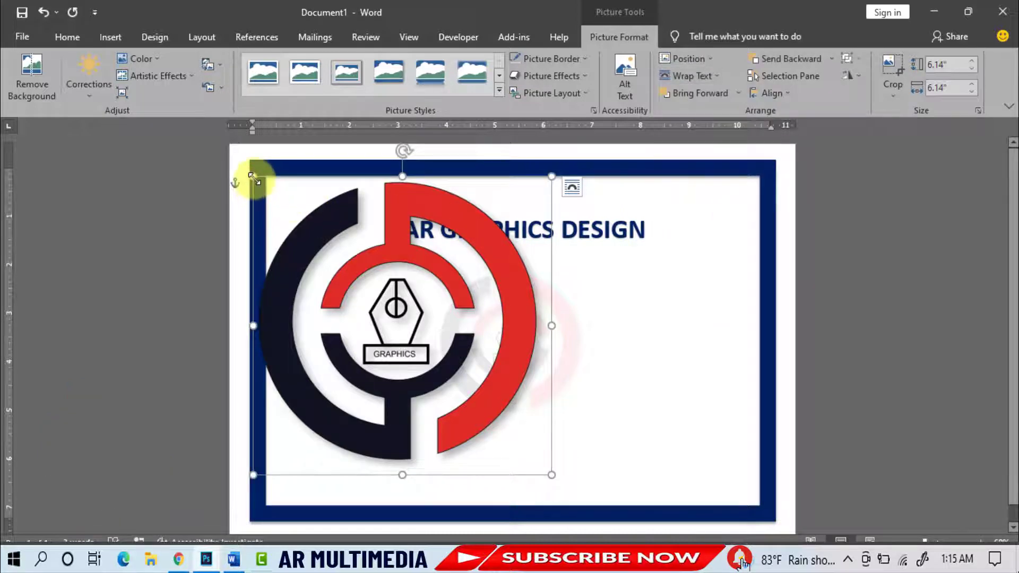
pyautogui.moveTo(253, 178); pyautogui.dragTo(526, 454)
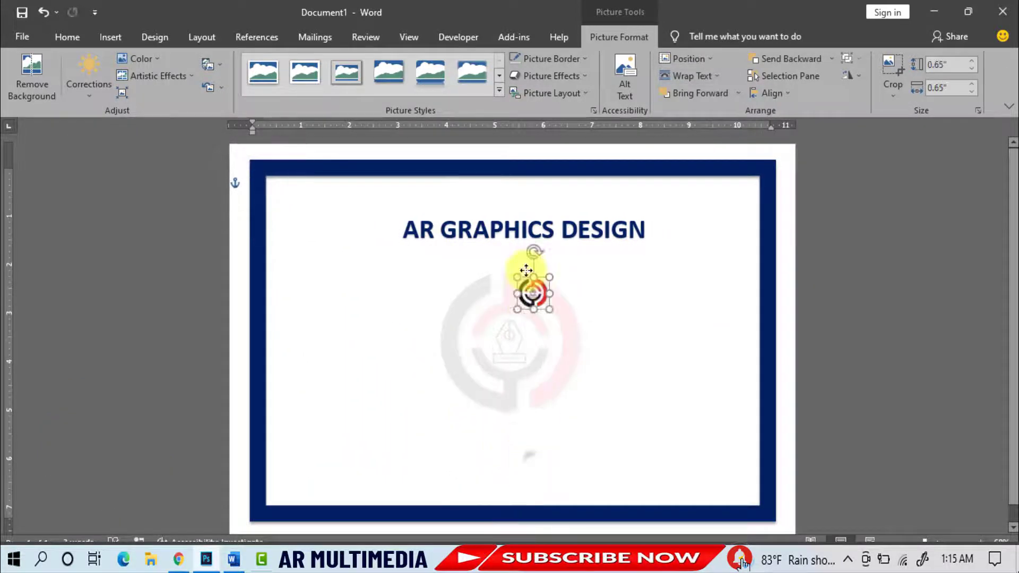
pyautogui.moveTo(526, 271); pyautogui.dragTo(521, 195)
pyautogui.click(835, 255)
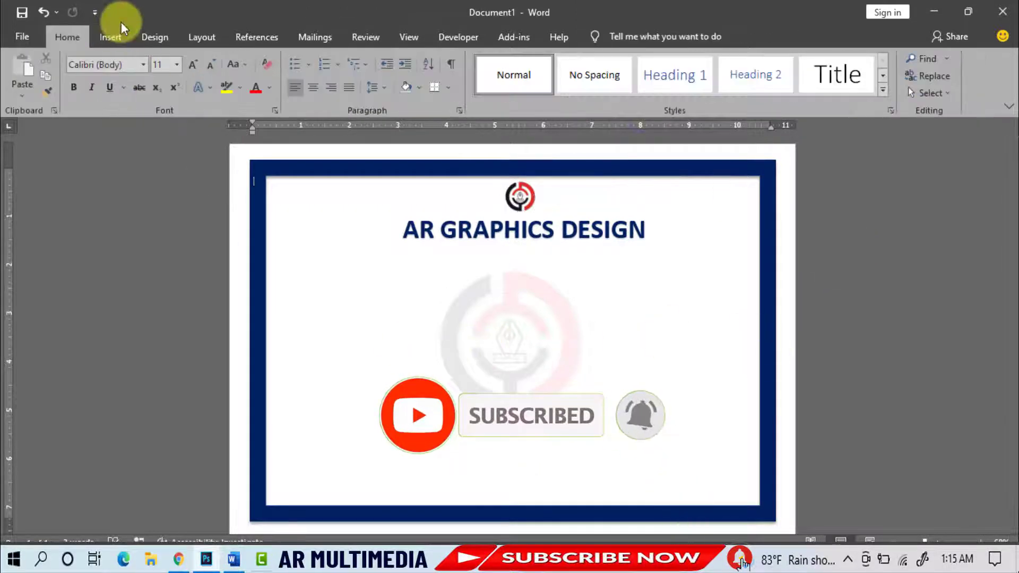
# Step: Draw a right triangle in the page's bottom-left corner
pyautogui.click(110, 35)
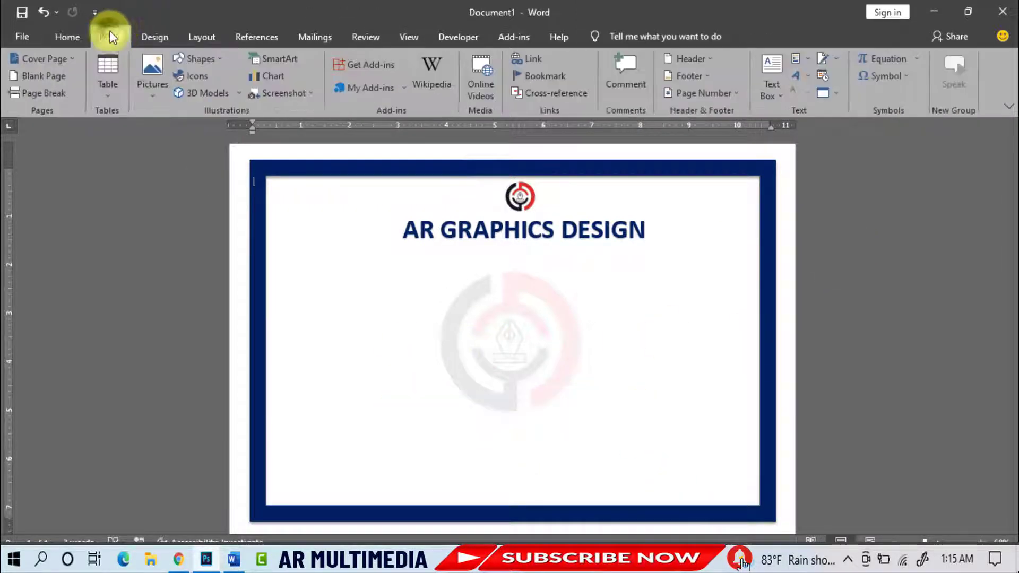
pyautogui.click(210, 62)
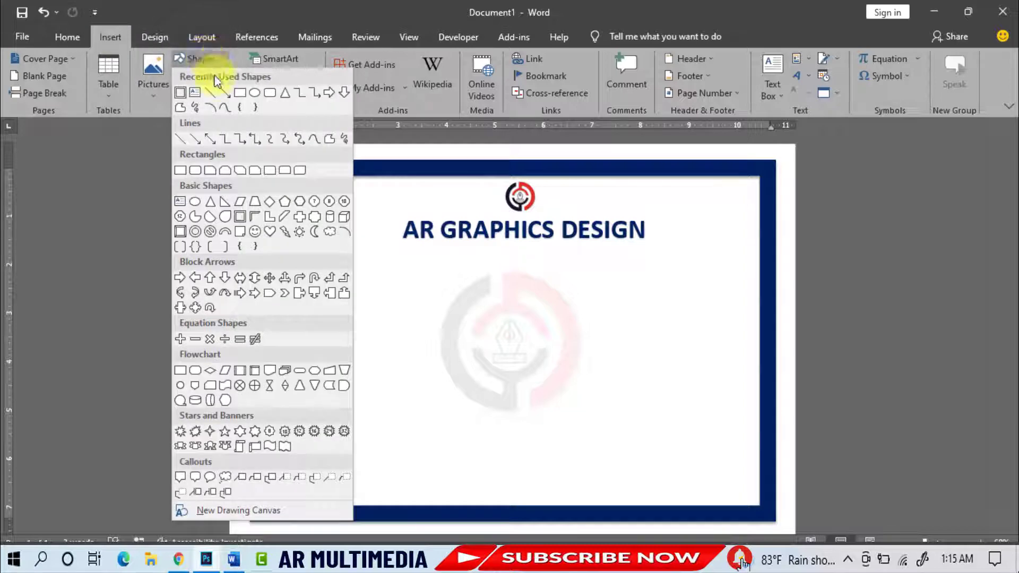
pyautogui.click(222, 202)
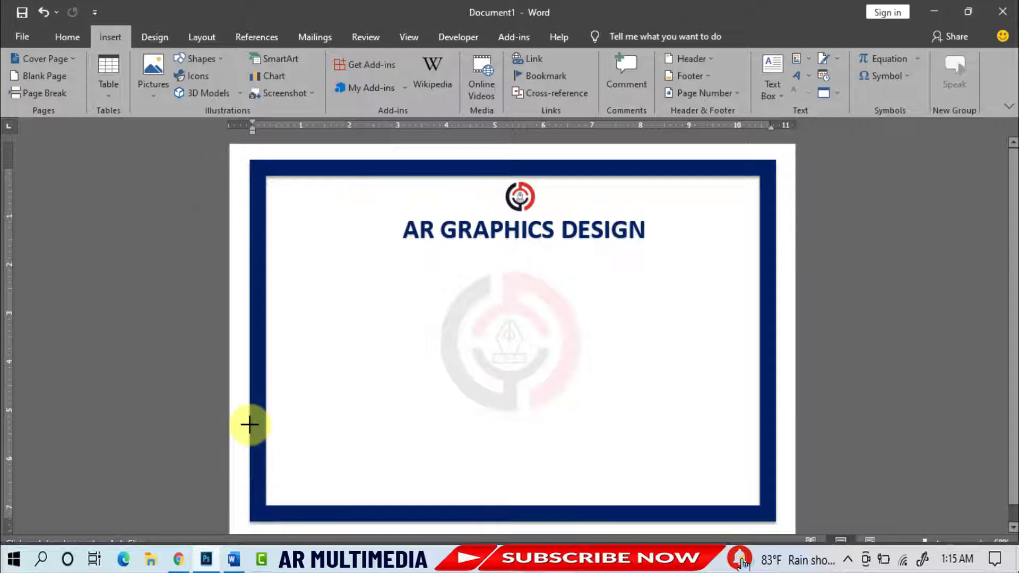
pyautogui.moveTo(249, 425); pyautogui.dragTo(367, 523)
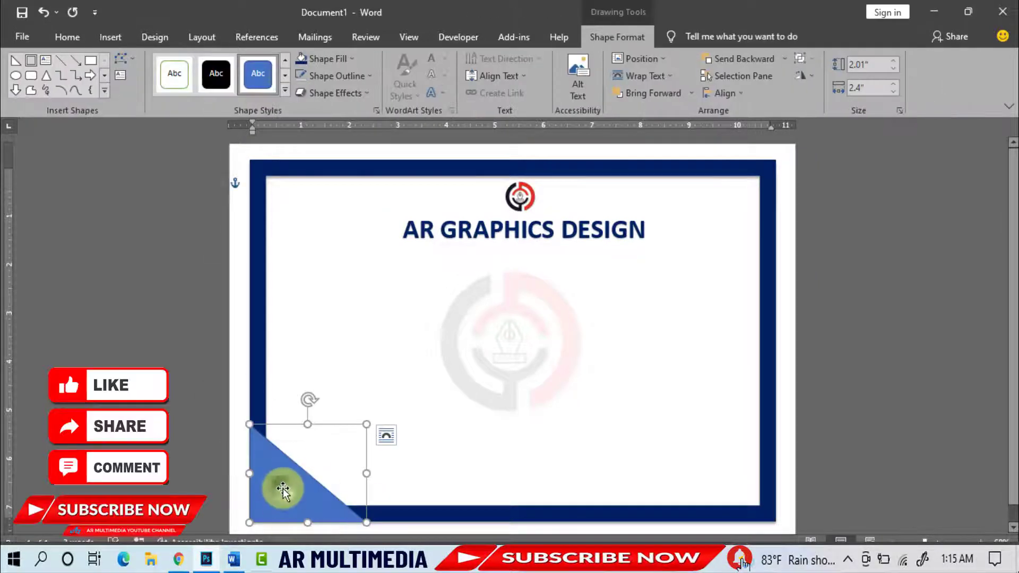
# Step: Give the triangle no outline and a blue fill, sized about 2.14" by 2.2" to fit the corner
pyautogui.click(361, 77)
pyautogui.click(334, 208)
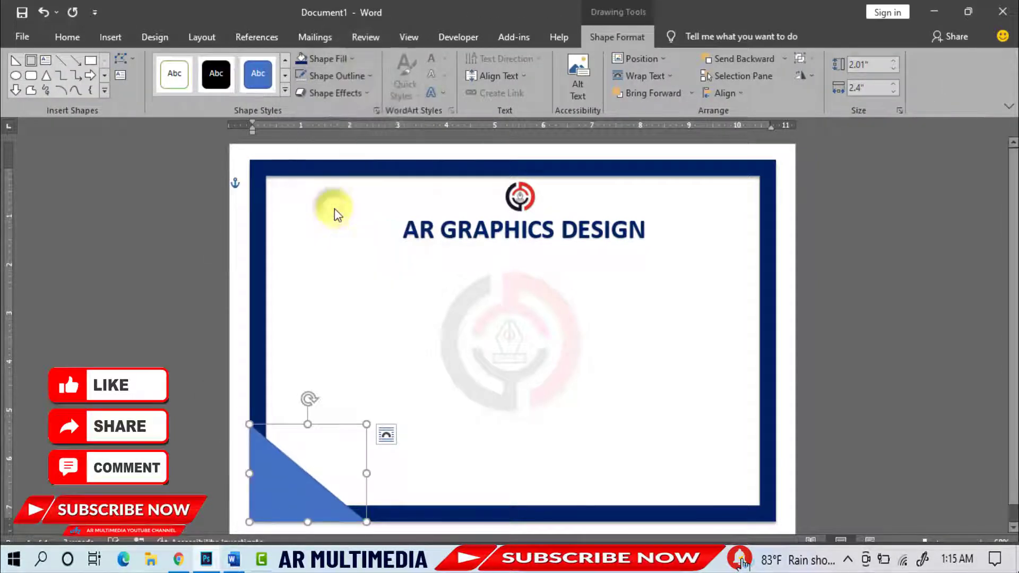
pyautogui.click(353, 59)
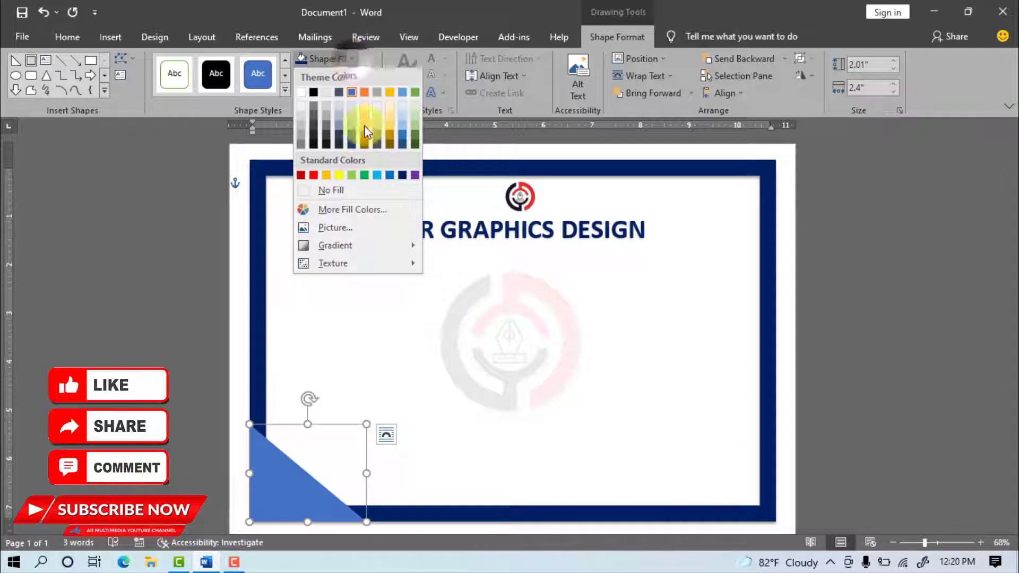
pyautogui.click(378, 175)
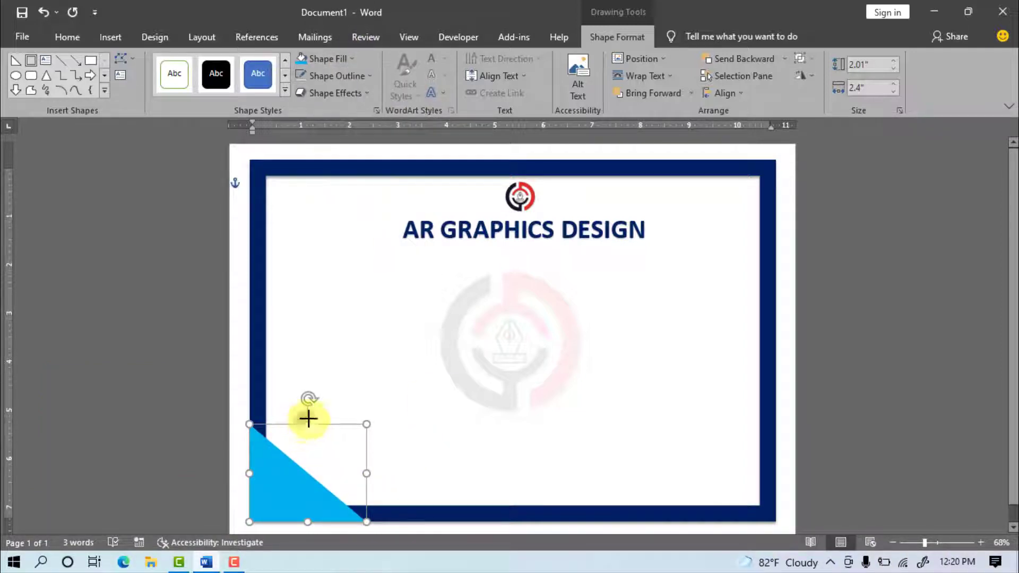
pyautogui.moveTo(308, 418); pyautogui.dragTo(308, 418)
pyautogui.moveTo(366, 471); pyautogui.dragTo(357, 496)
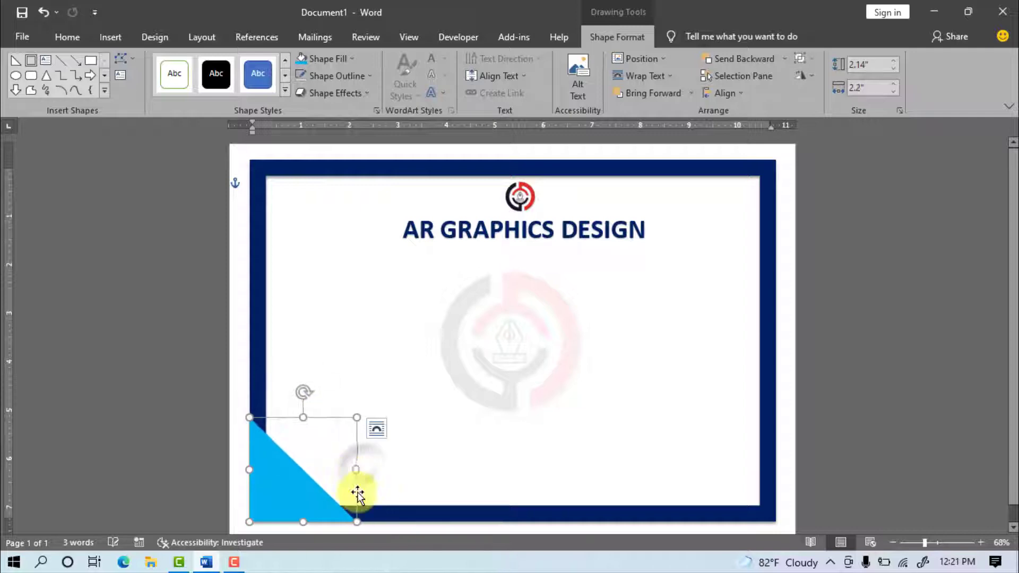
pyautogui.click(833, 440)
pyautogui.scroll(-1, 834, 439)
# Step: Duplicate the triangle into the bottom-right corner, rotated 90° left
pyautogui.click(287, 467)
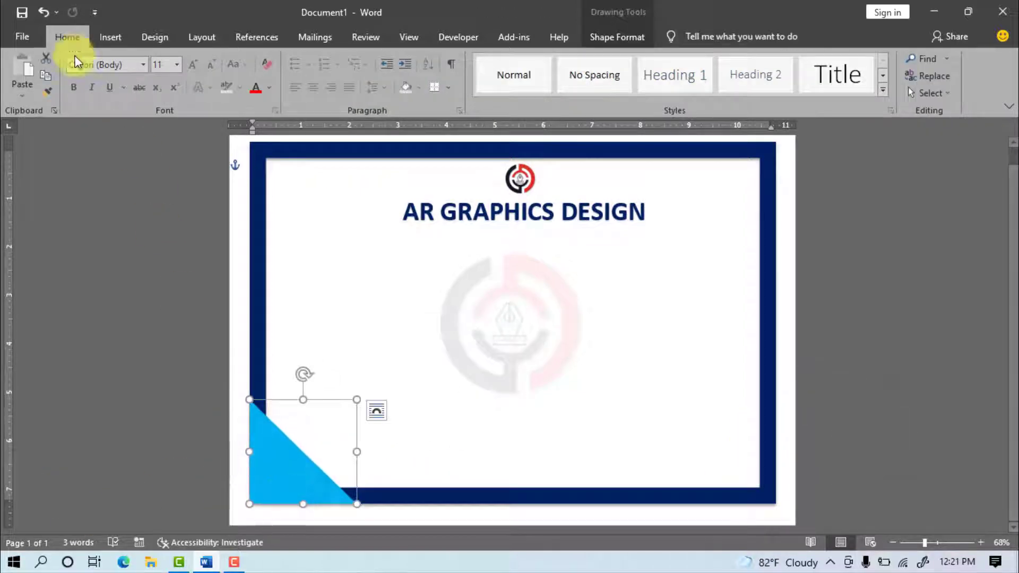
pyautogui.hotkey('ctrl', 'c')
pyautogui.hotkey('ctrl', 'v')
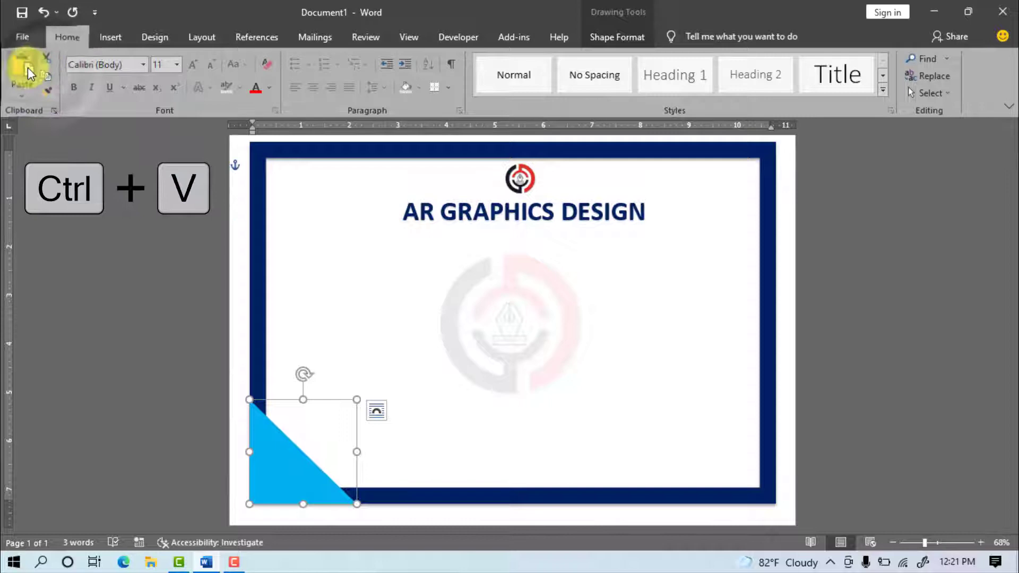
pyautogui.moveTo(289, 457); pyautogui.dragTo(696, 453)
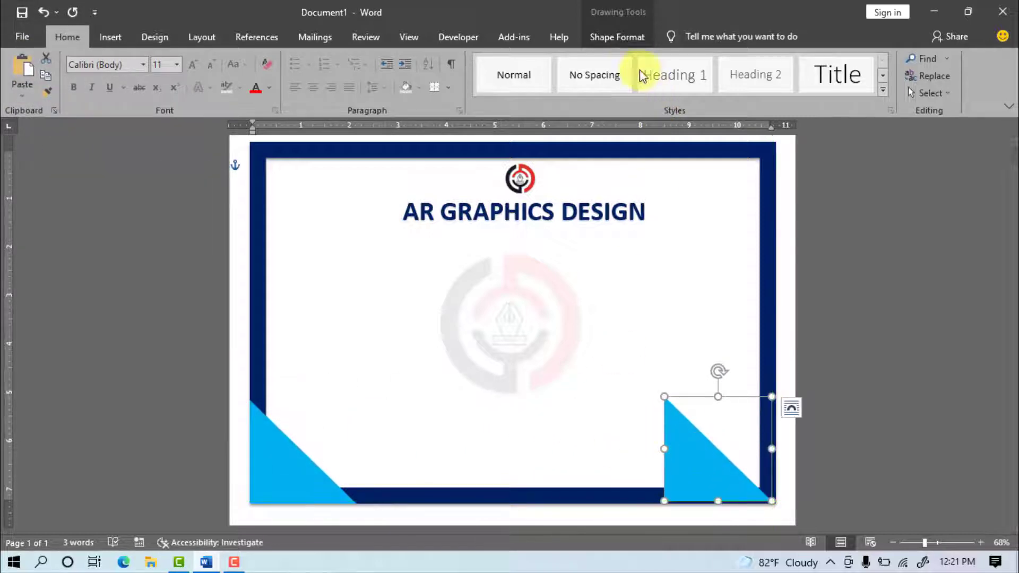
pyautogui.click(617, 36)
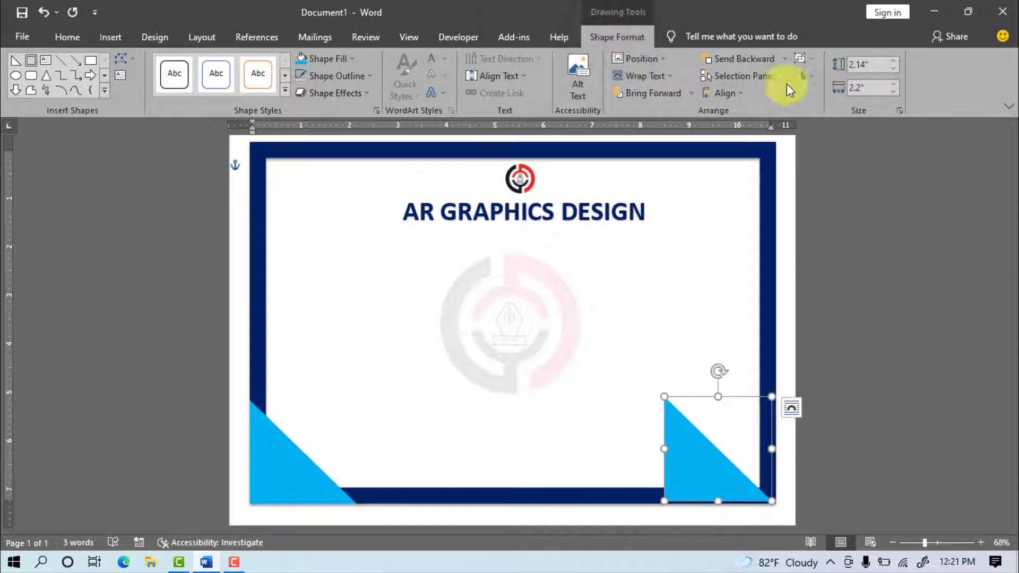
pyautogui.click(810, 75)
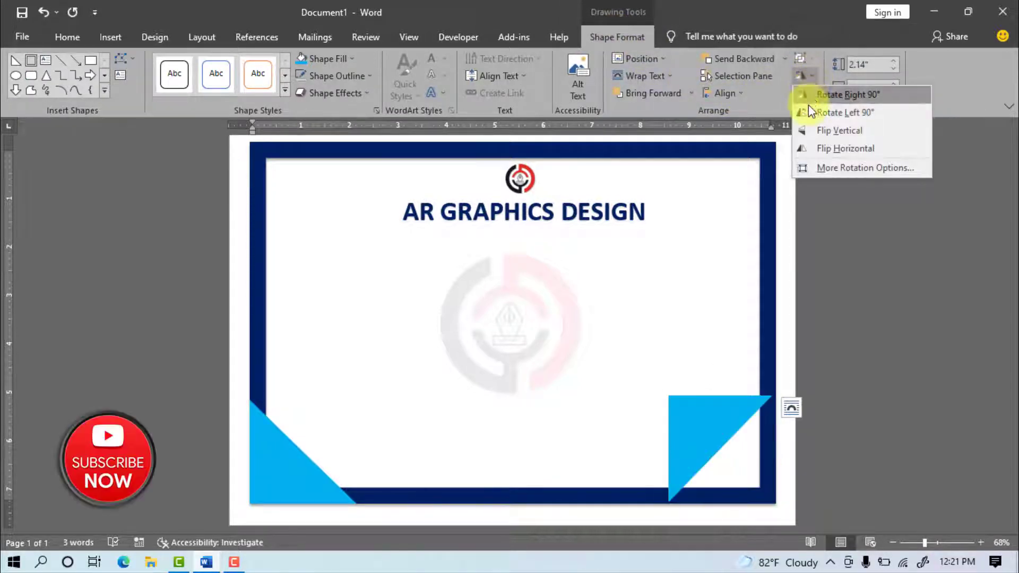
pyautogui.click(810, 112)
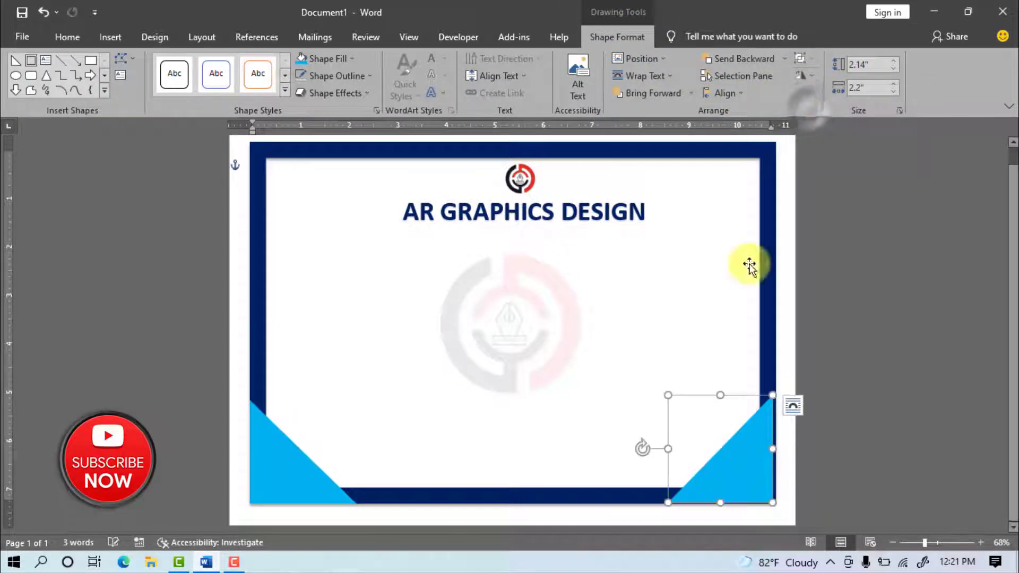
# Step: Give both bottom triangles an Offset: Bottom shadow
pyautogui.press('shift')
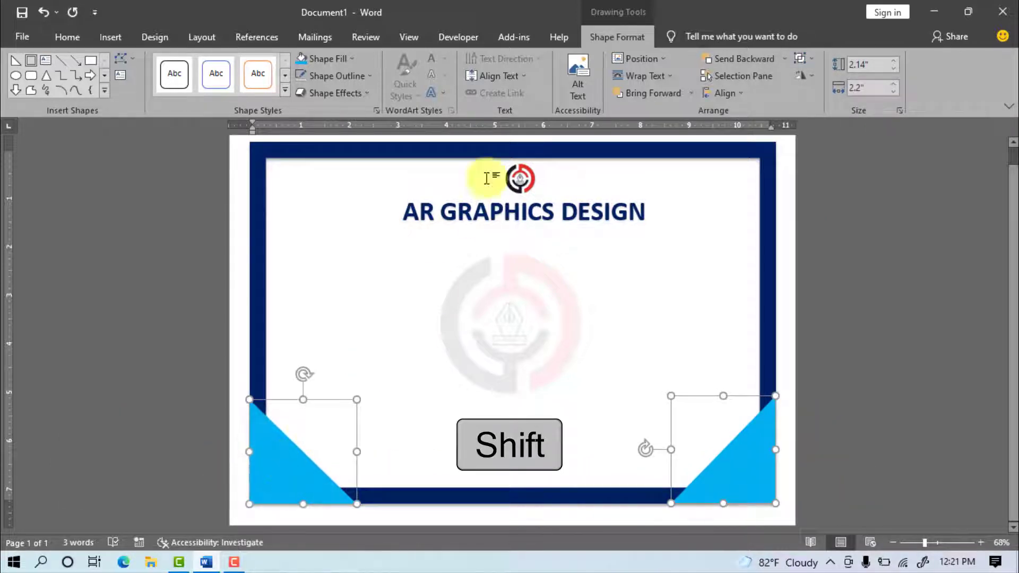
pyautogui.click(361, 94)
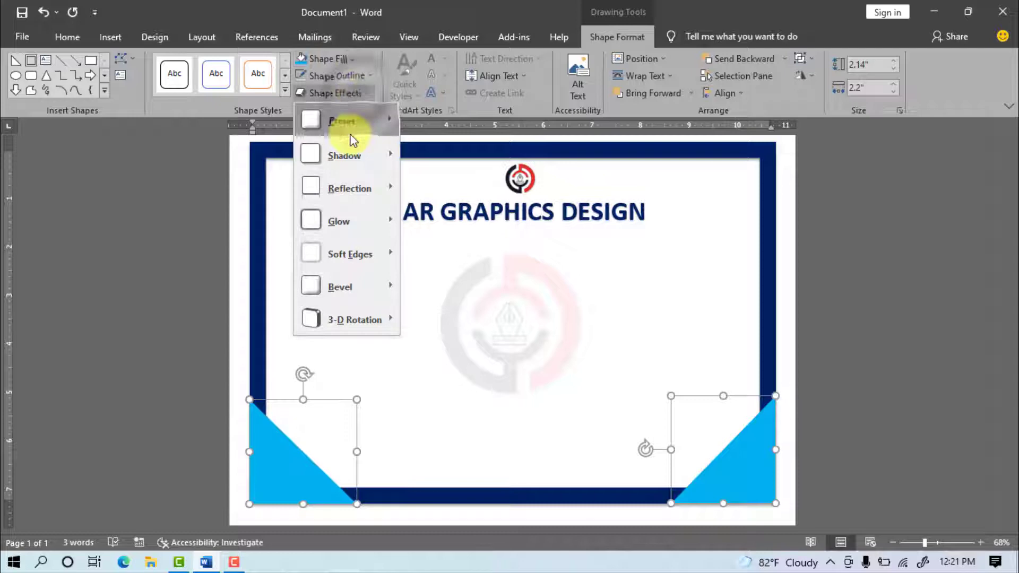
pyautogui.moveTo(335, 155)
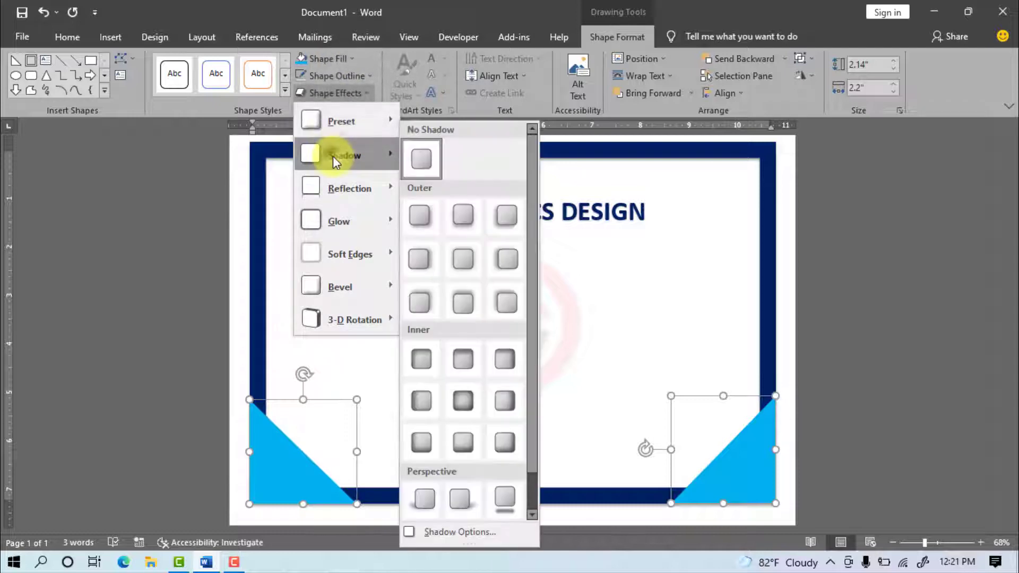
pyautogui.click(463, 217)
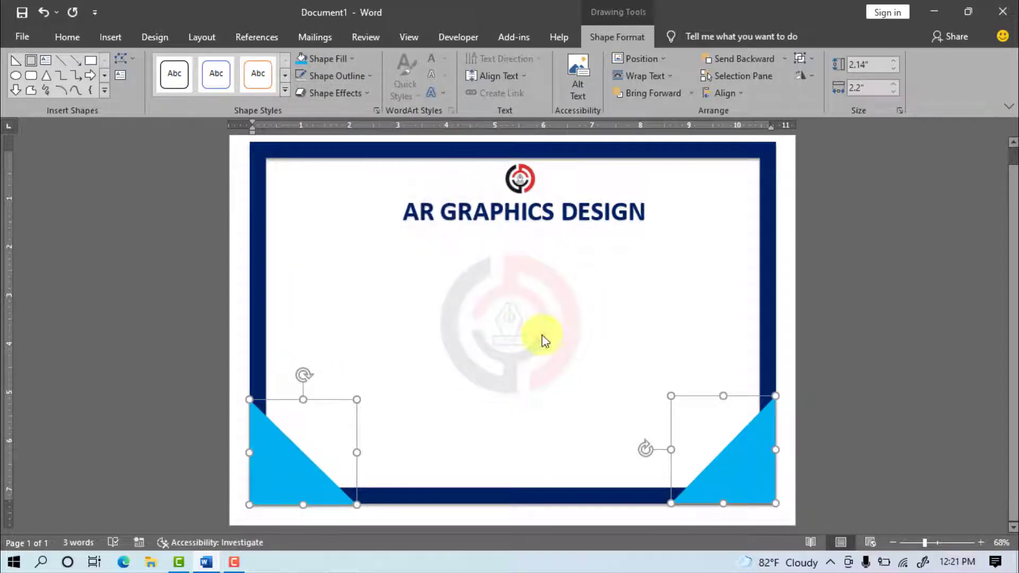
# Step: Copy both bottom triangles, flip them vertically and place them in the top corners
pyautogui.click(67, 37)
pyautogui.hotkey('ctrl', 'c')
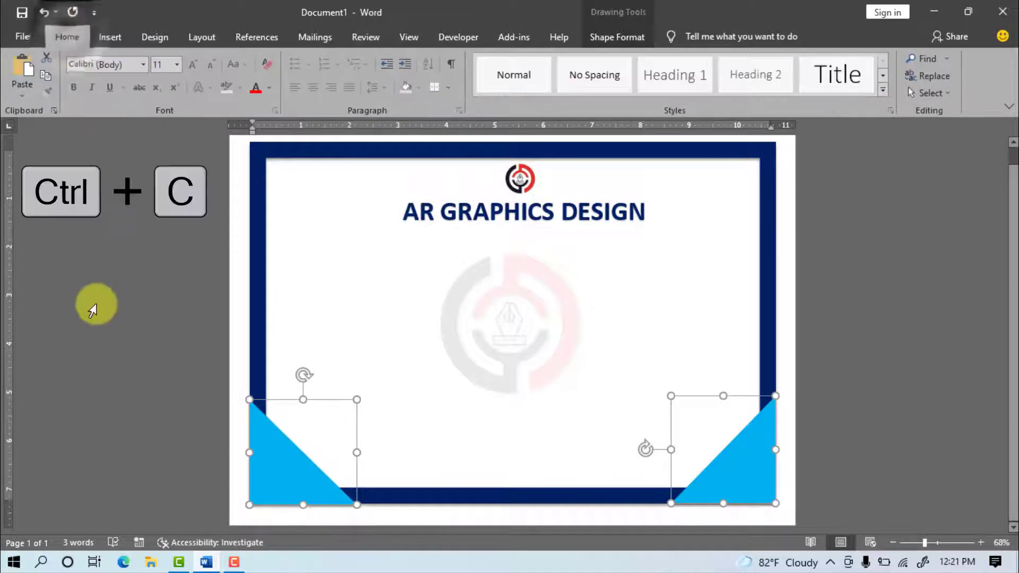
pyautogui.hotkey('ctrl', 'v')
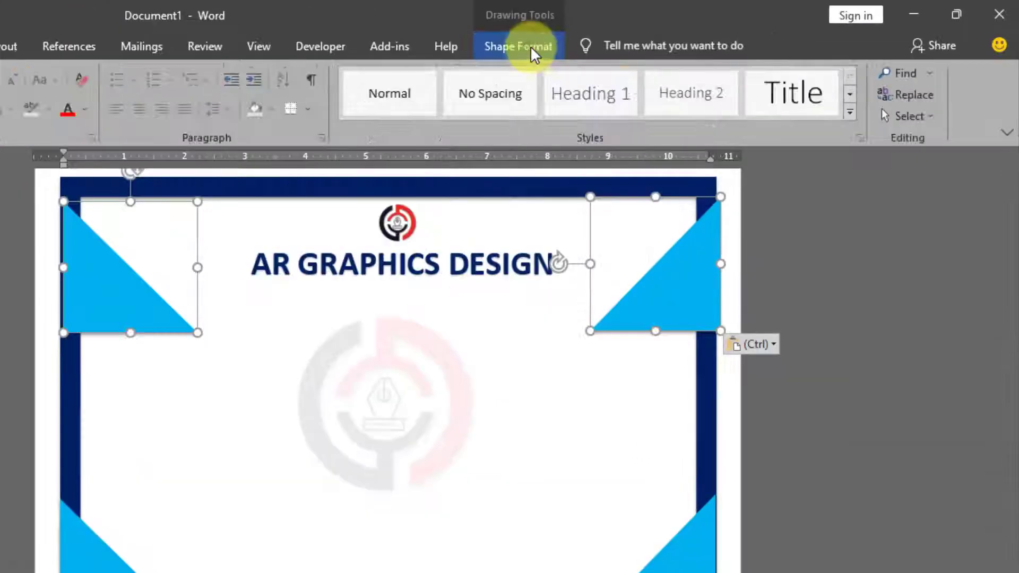
pyautogui.click(530, 45)
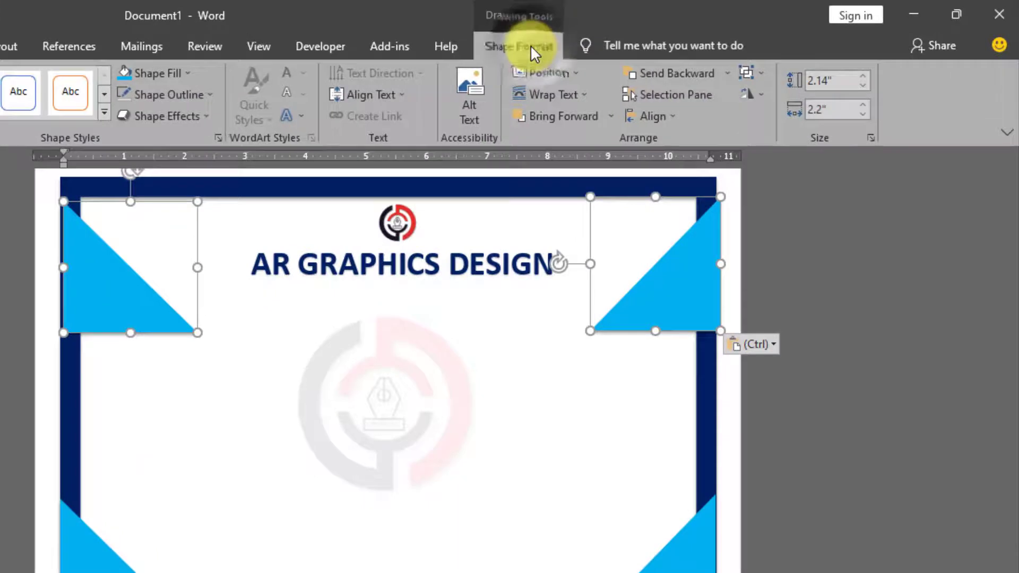
pyautogui.click(757, 93)
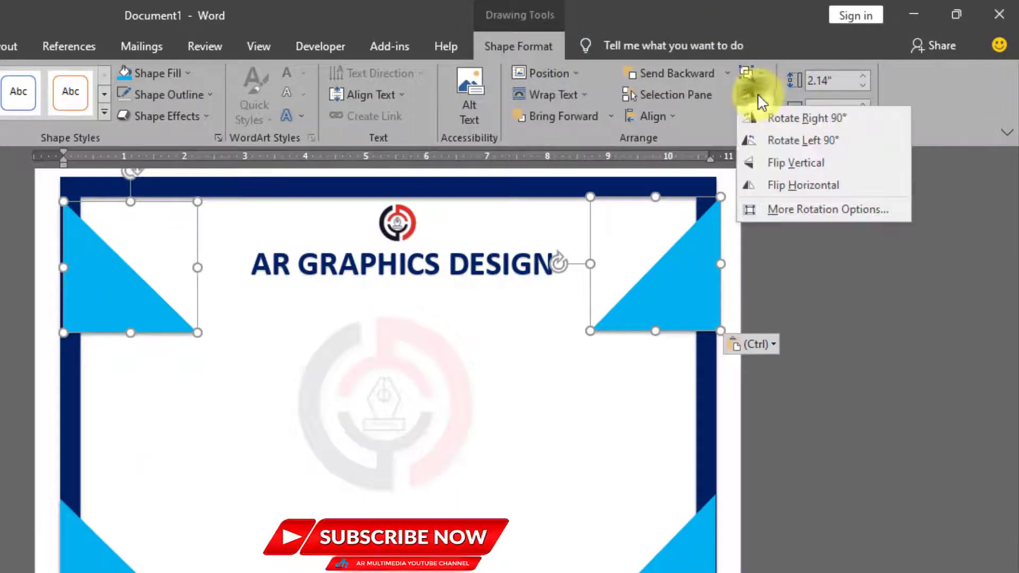
pyautogui.click(773, 158)
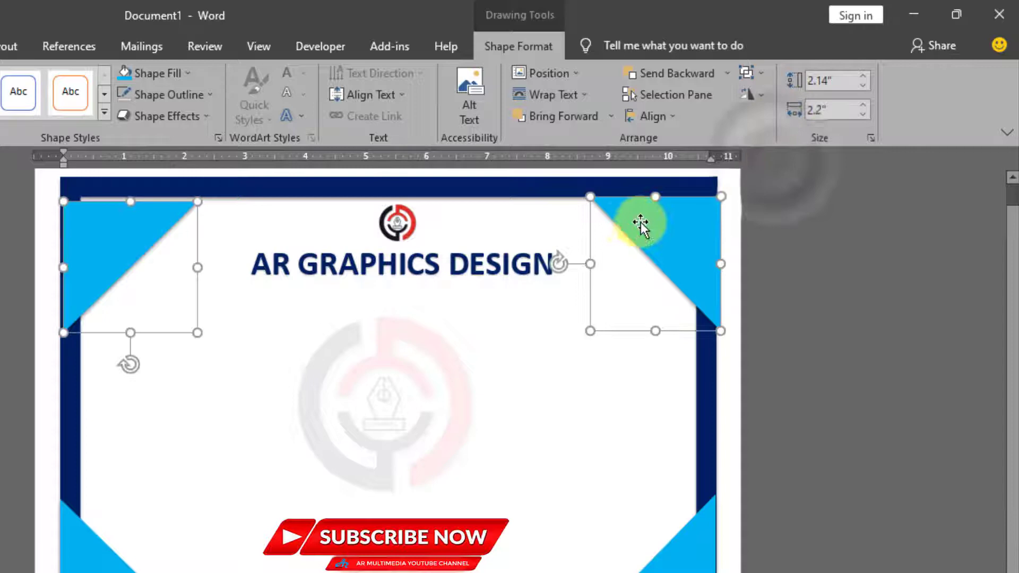
pyautogui.moveTo(645, 211); pyautogui.dragTo(644, 189)
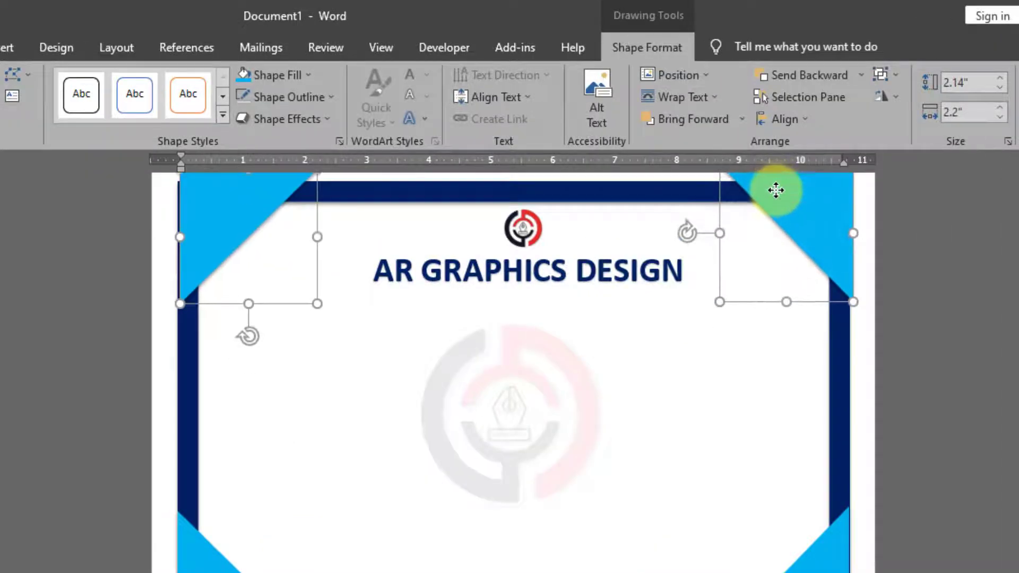
pyautogui.moveTo(776, 194); pyautogui.dragTo(773, 200)
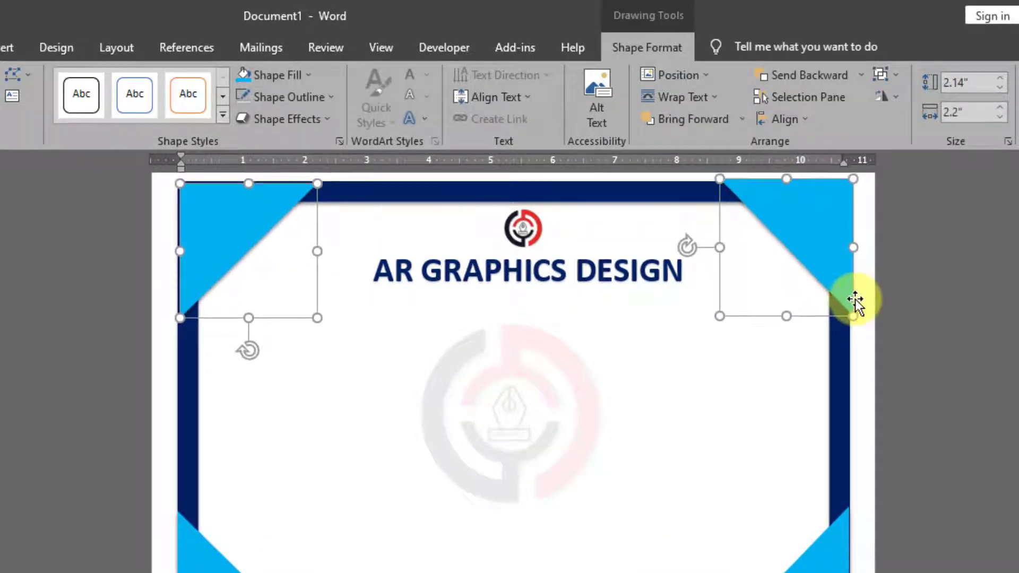
pyautogui.click(935, 303)
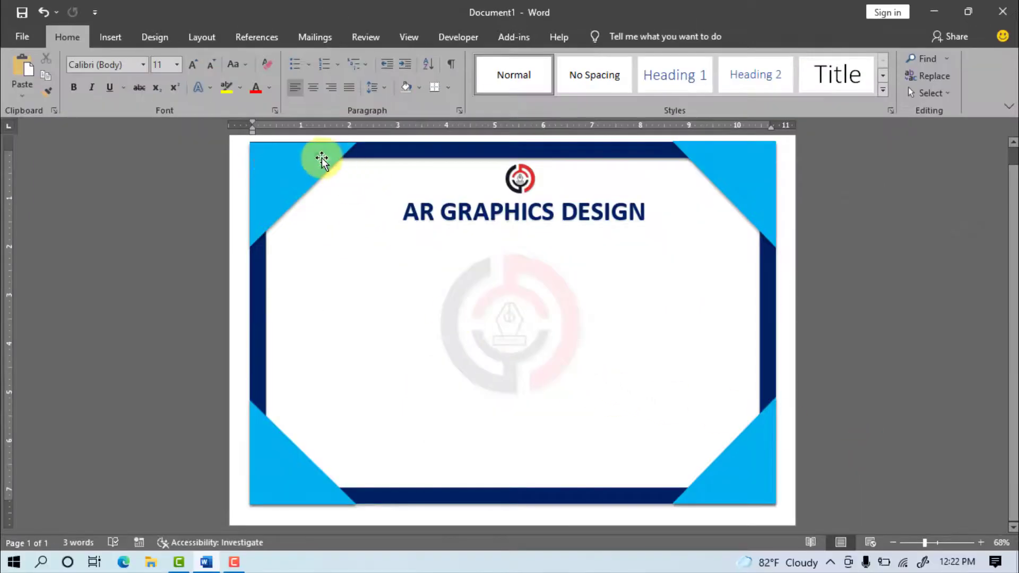
# Step: Apply an Offset: Bottom shadow to all four corner triangles together
pyautogui.click(322, 160)
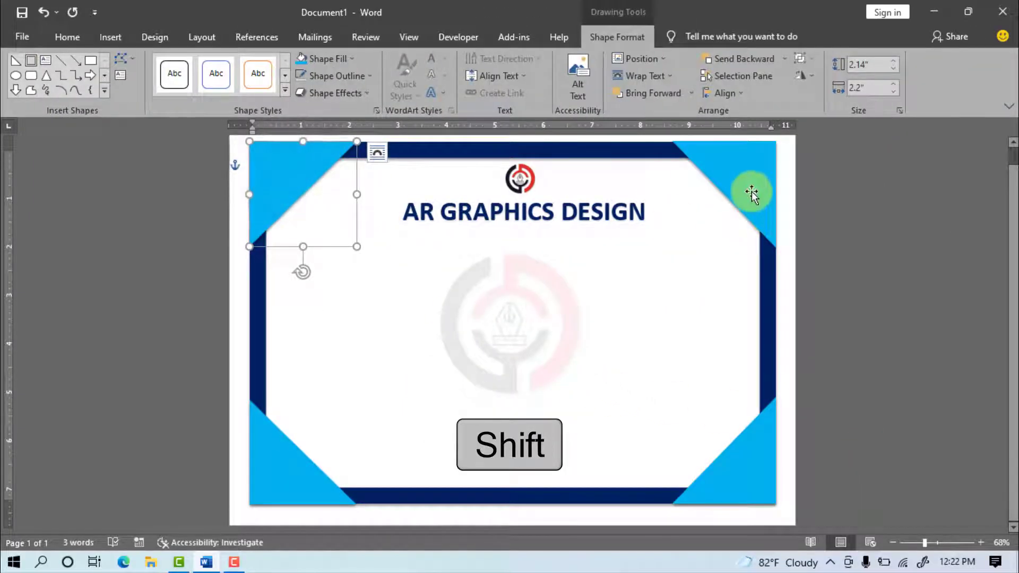
pyautogui.keyDown('shift'); pyautogui.click(752, 192); pyautogui.keyUp('shift')
pyautogui.keyDown('shift'); pyautogui.click(750, 446); pyautogui.keyUp('shift')
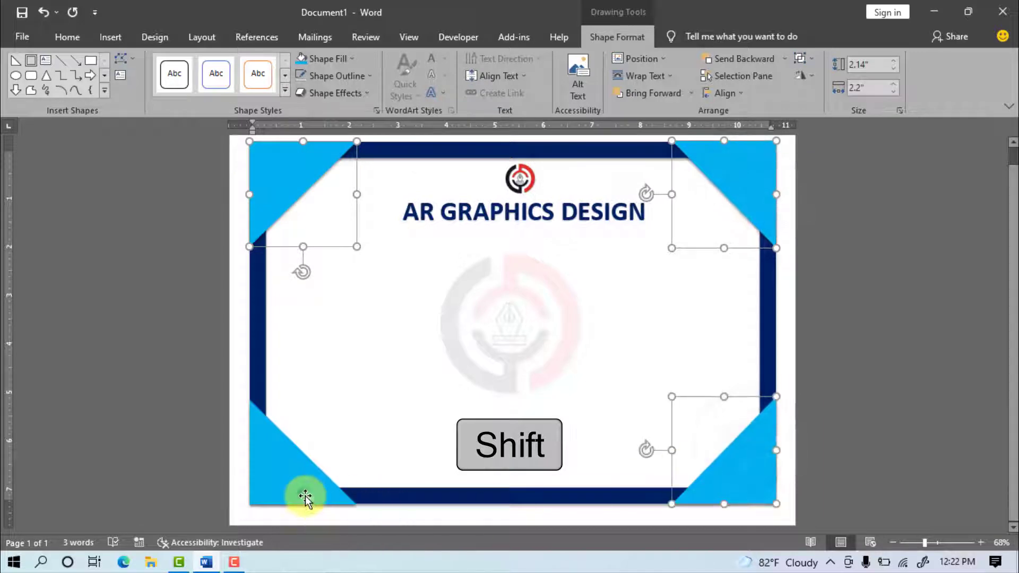
pyautogui.keyDown('shift'); pyautogui.click(305, 497); pyautogui.keyUp('shift')
pyautogui.click(340, 93)
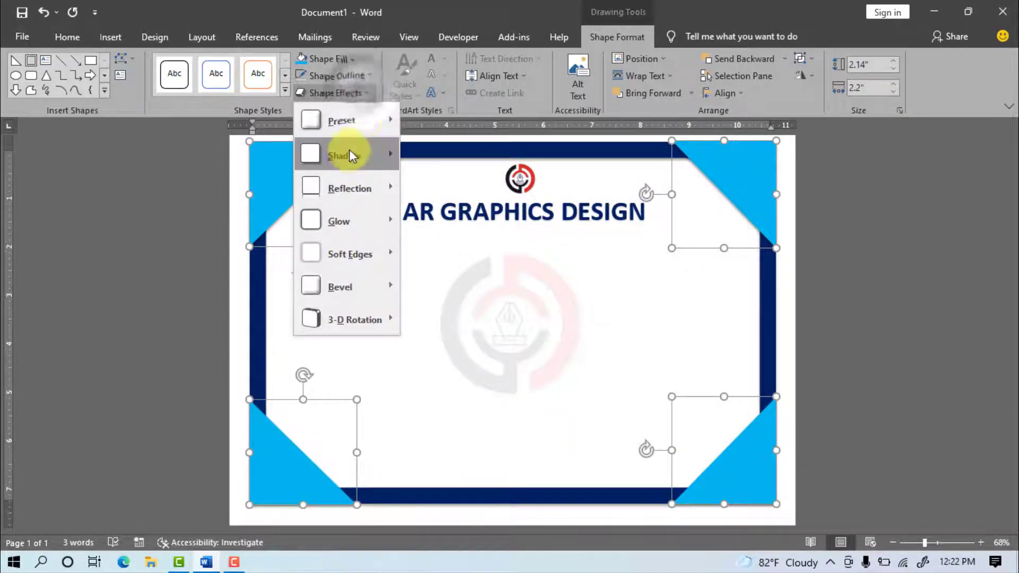
pyautogui.moveTo(351, 154)
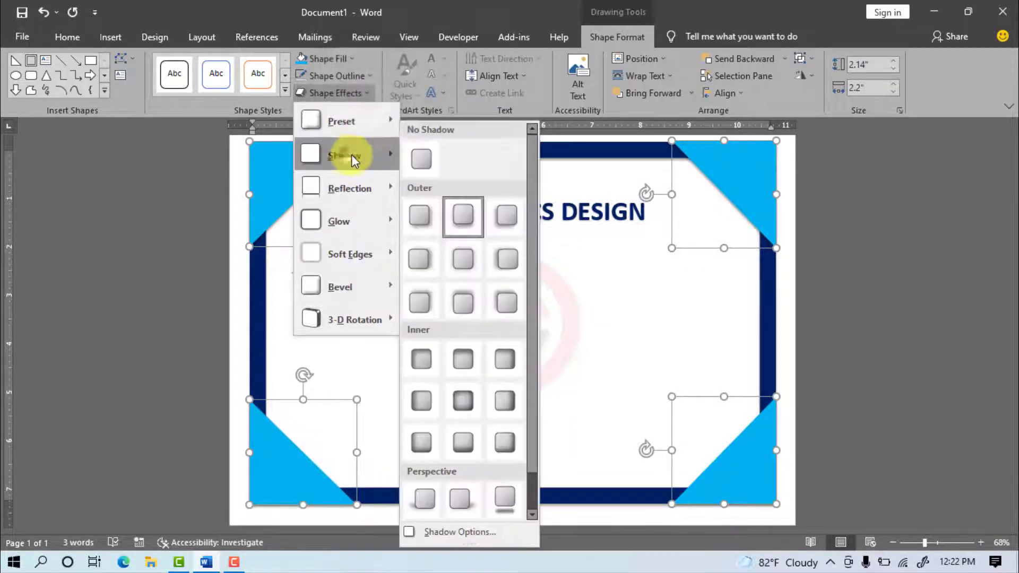
pyautogui.click(459, 215)
pyautogui.click(865, 285)
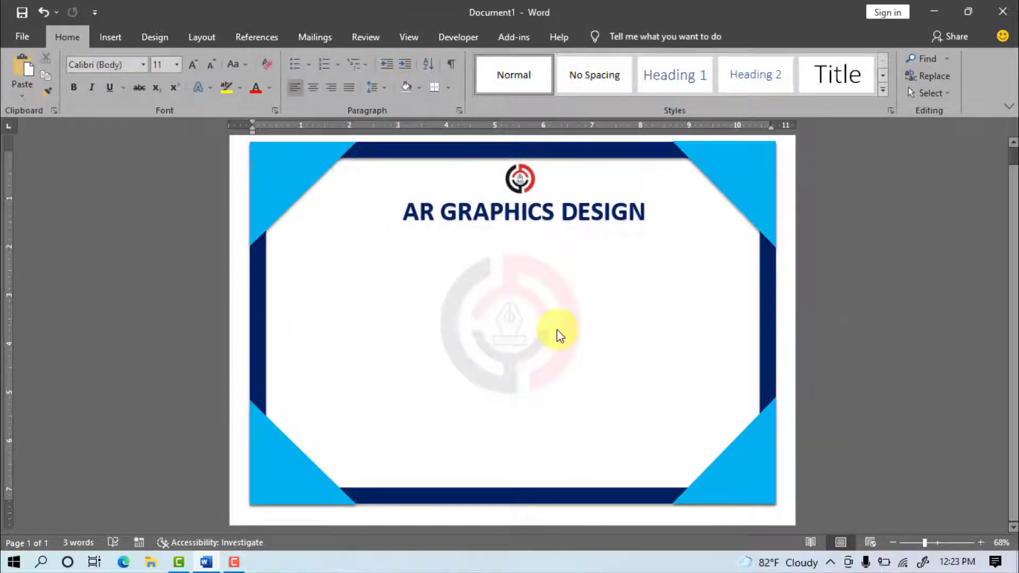
pyautogui.click(111, 38)
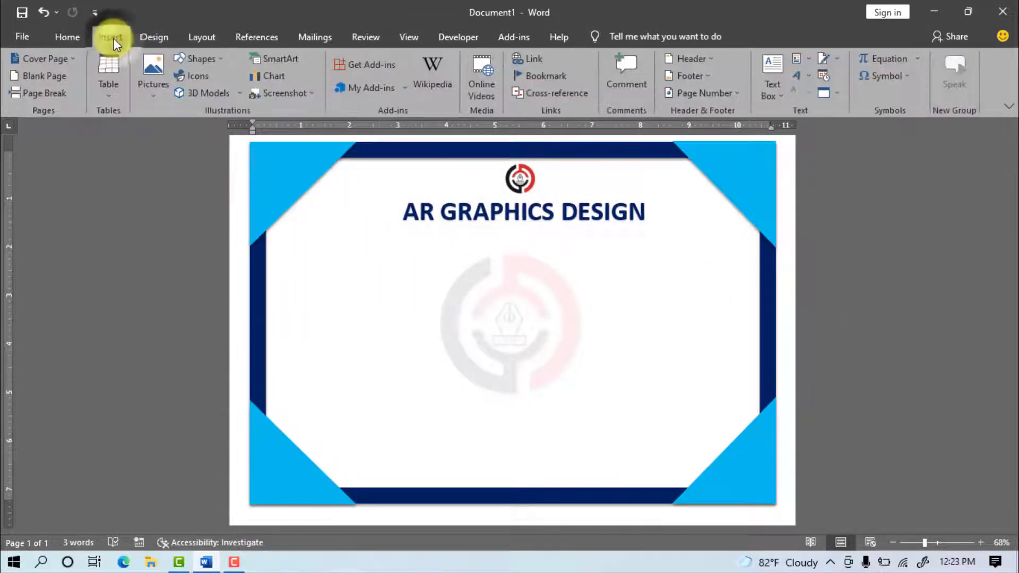
# Step: Draw a wide text box below the heading with a 16 pt font size
pyautogui.click(770, 86)
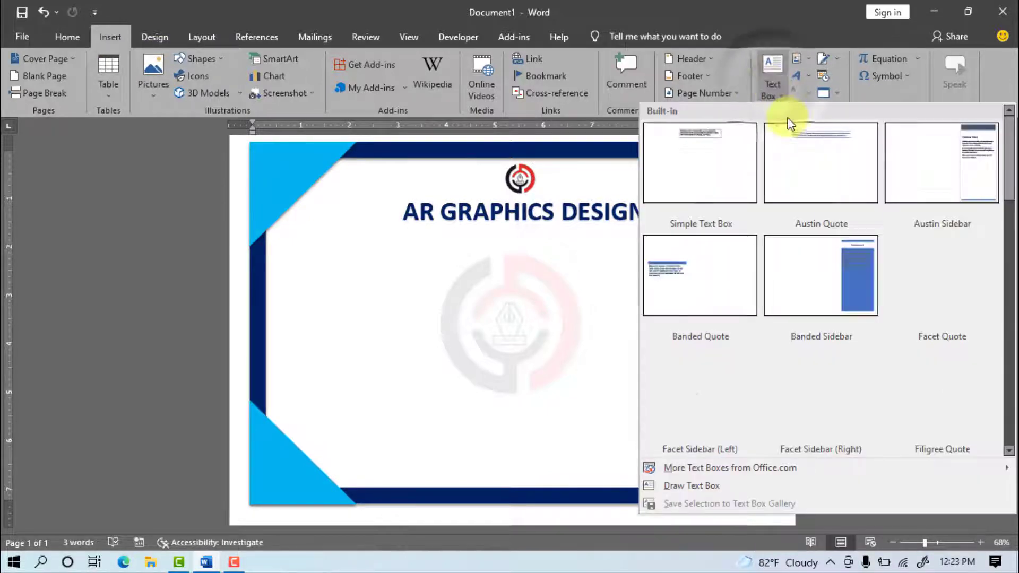
pyautogui.click(695, 486)
pyautogui.moveTo(364, 223); pyautogui.dragTo(674, 260)
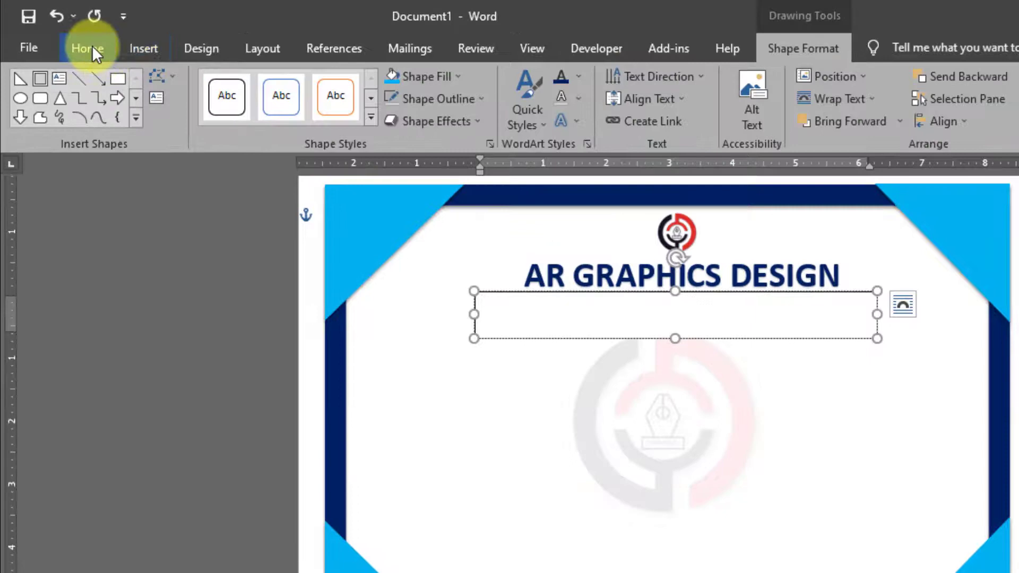
pyautogui.click(70, 35)
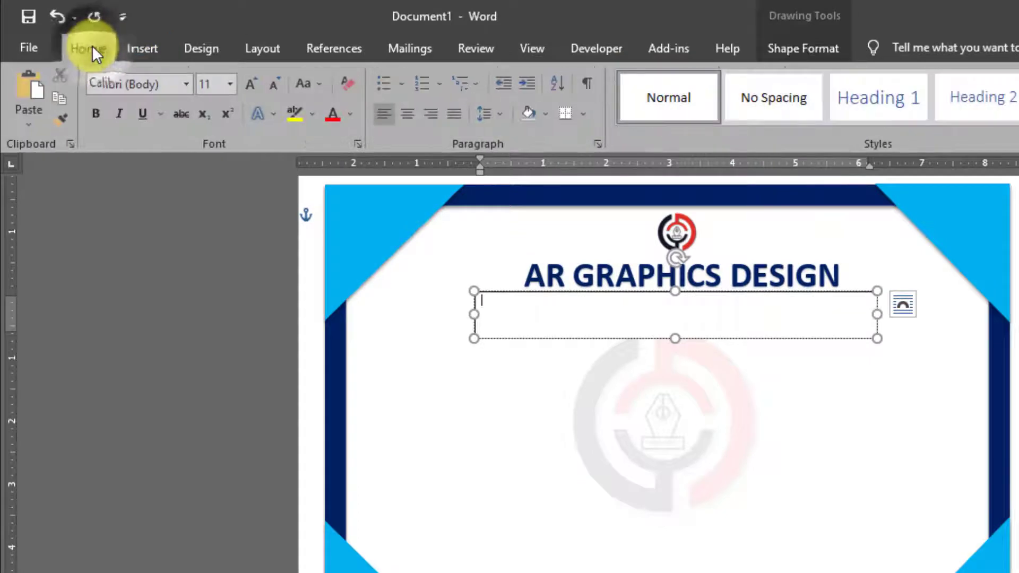
pyautogui.click(226, 85)
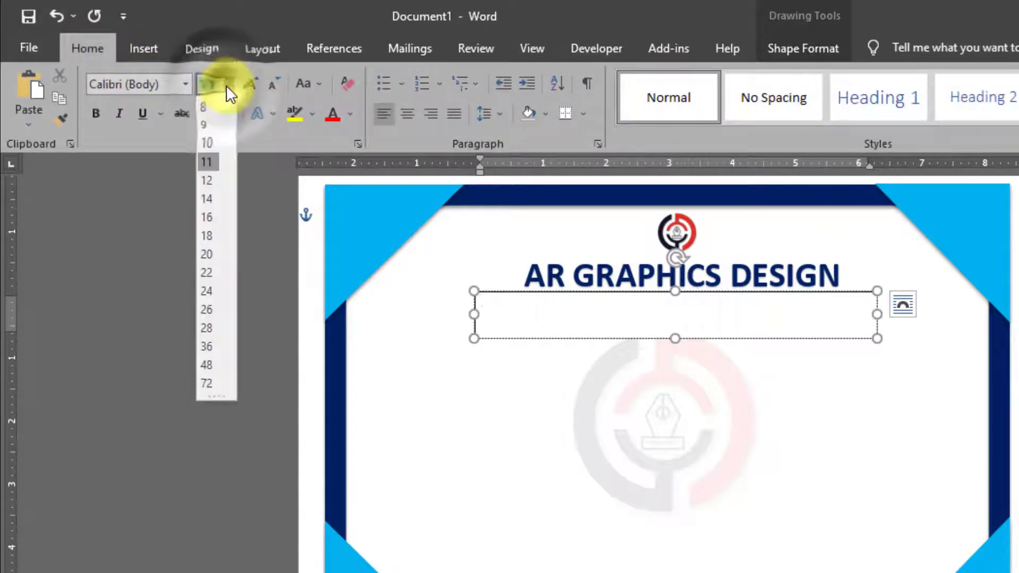
pyautogui.click(207, 218)
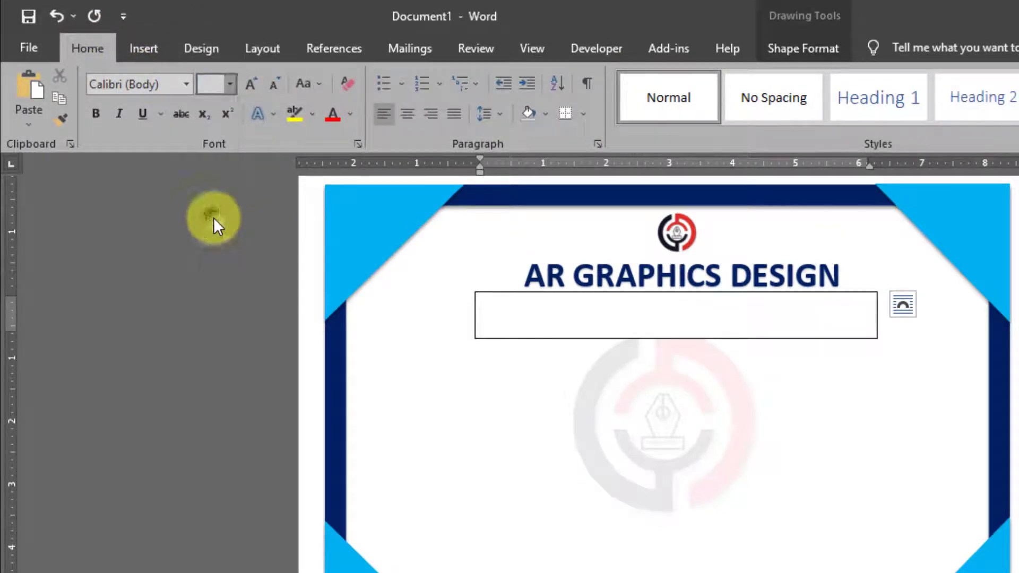
# Step: Type the company's street address in bold, black, centred text and shorten the box to one line
pyautogui.click(95, 114)
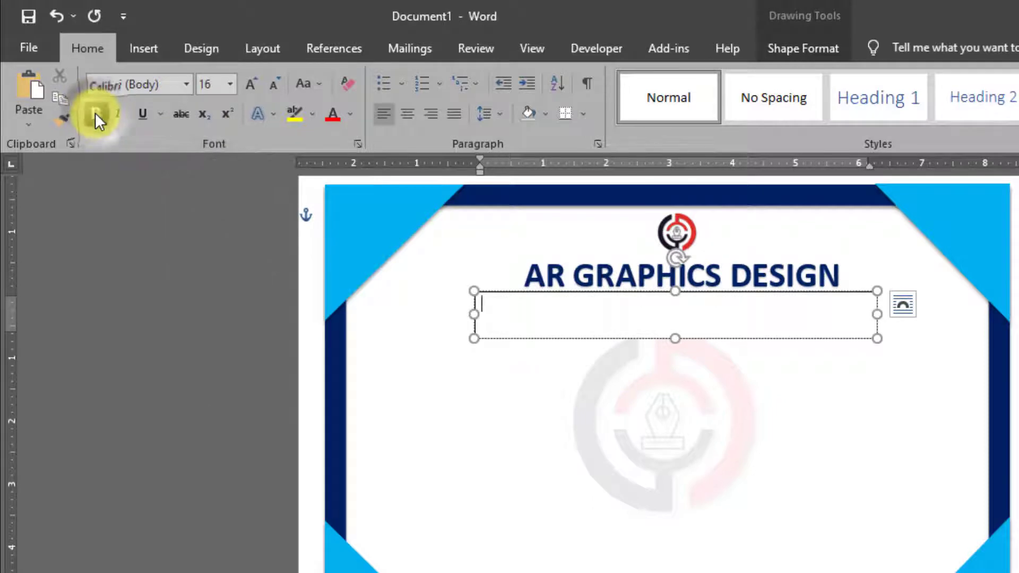
pyautogui.click(351, 114)
pyautogui.click(346, 177)
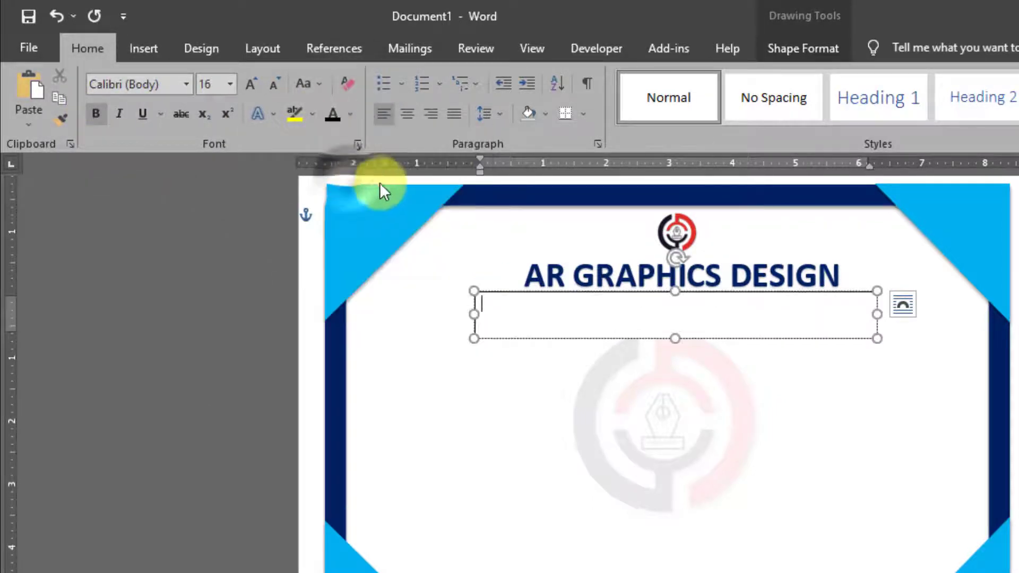
pyautogui.click(413, 114)
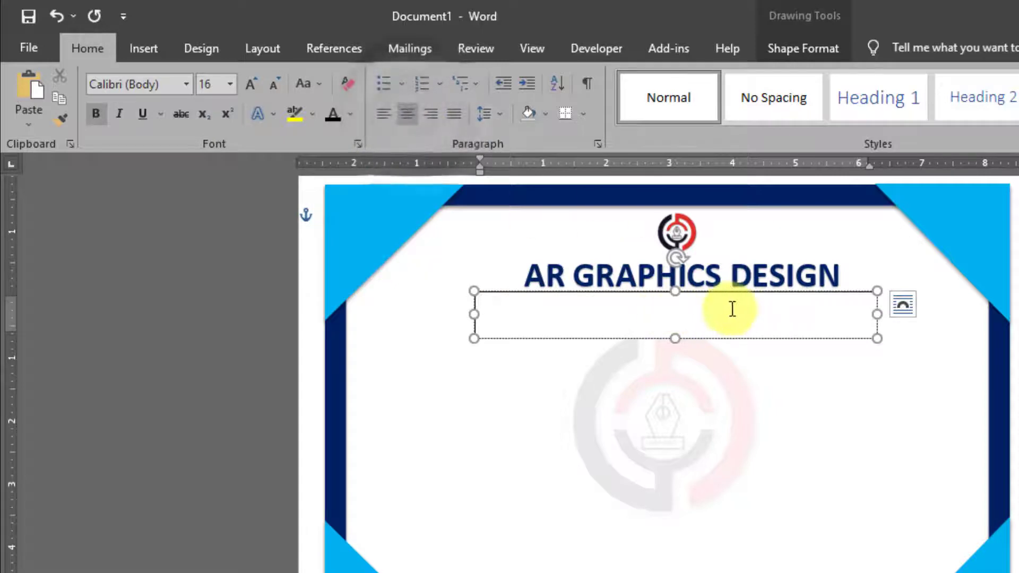
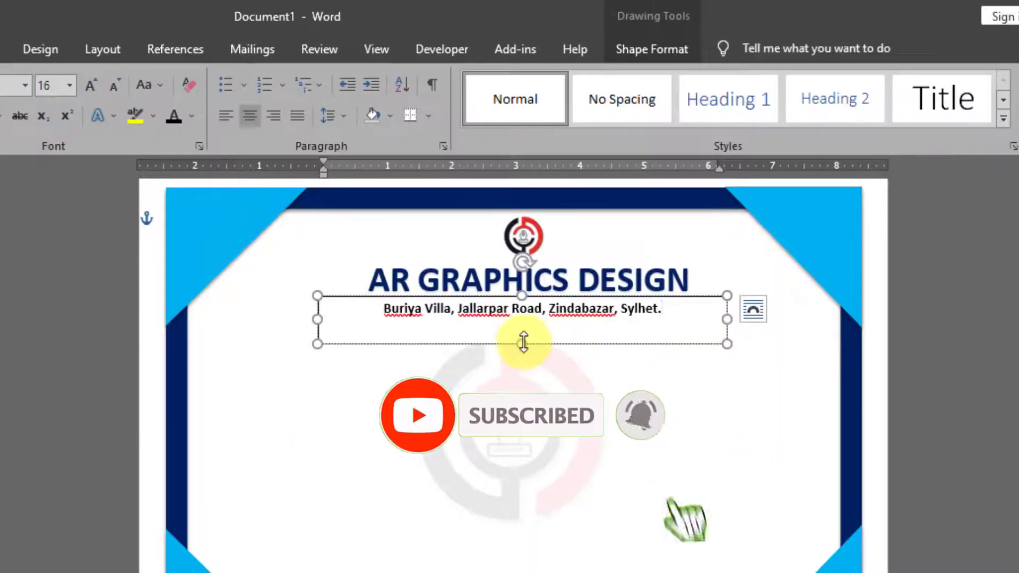
pyautogui.moveTo(519, 259); pyautogui.dragTo(525, 247)
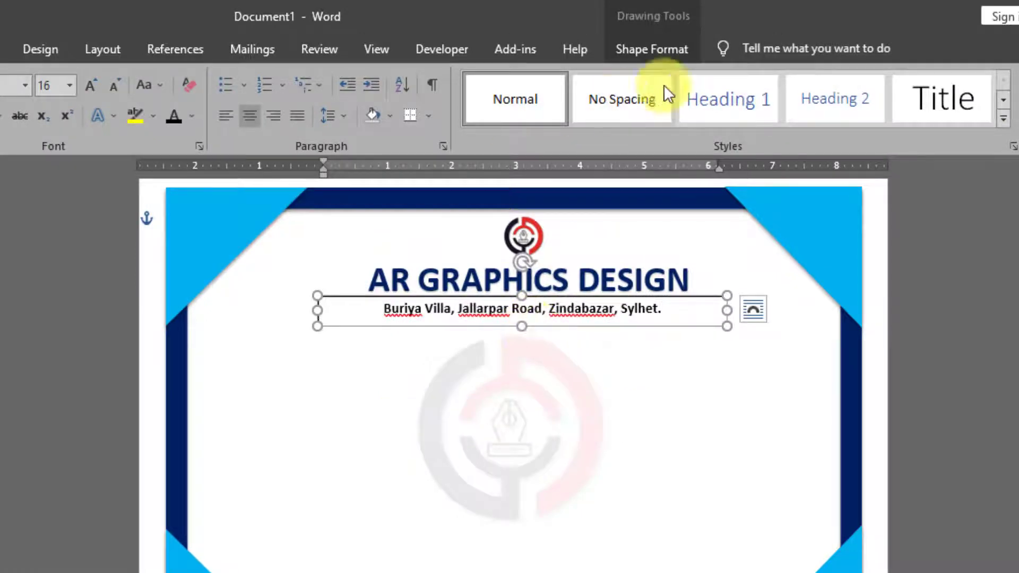
# Step: Set the address text box to No Fill and No Outline
pyautogui.click(643, 49)
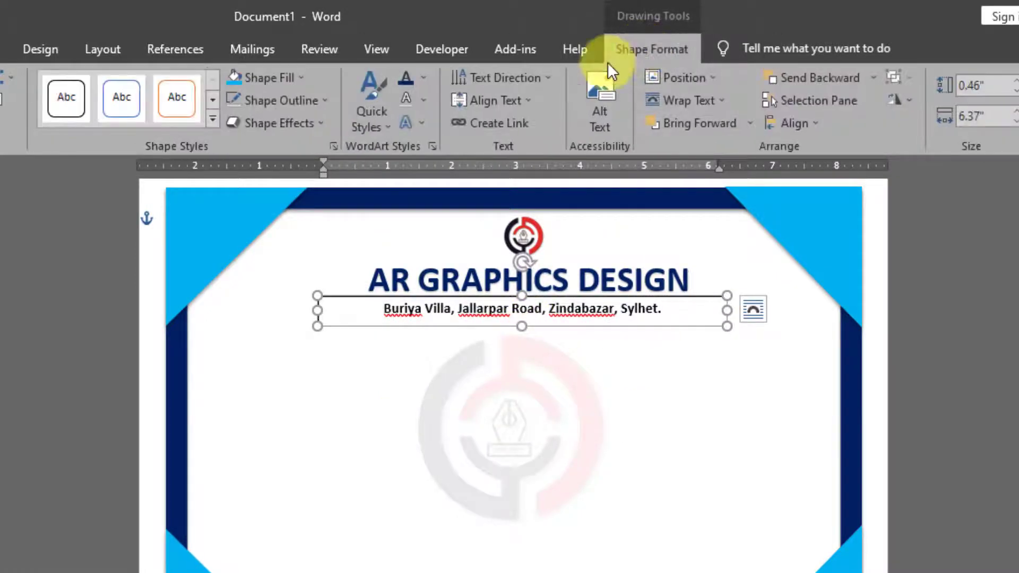
pyautogui.click(301, 78)
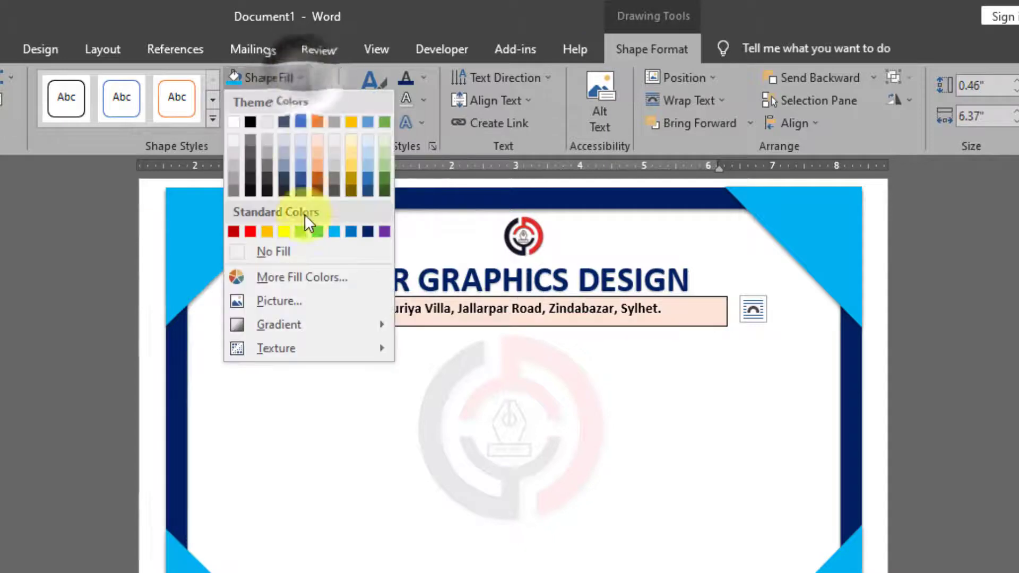
pyautogui.click(282, 251)
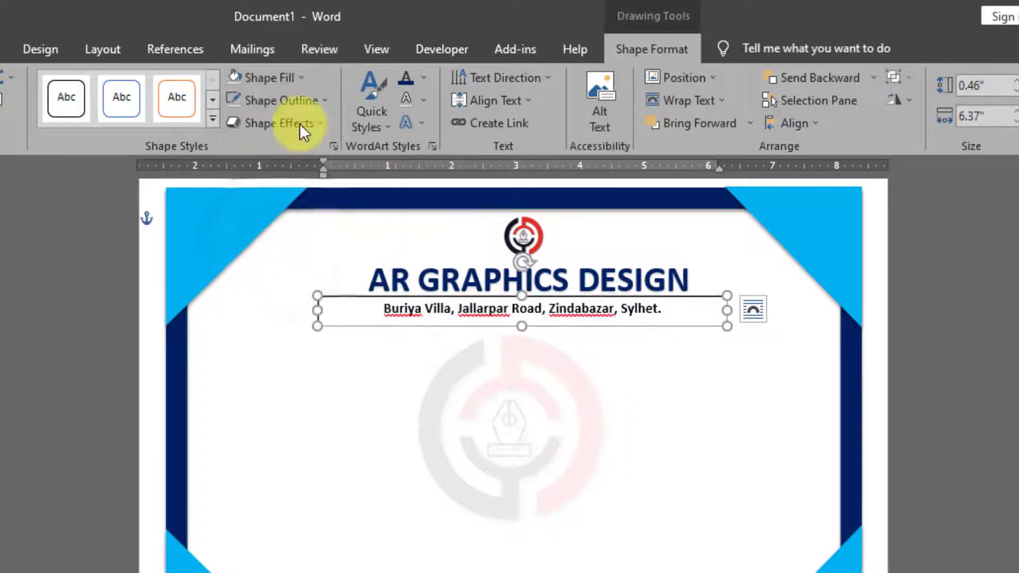
pyautogui.click(310, 101)
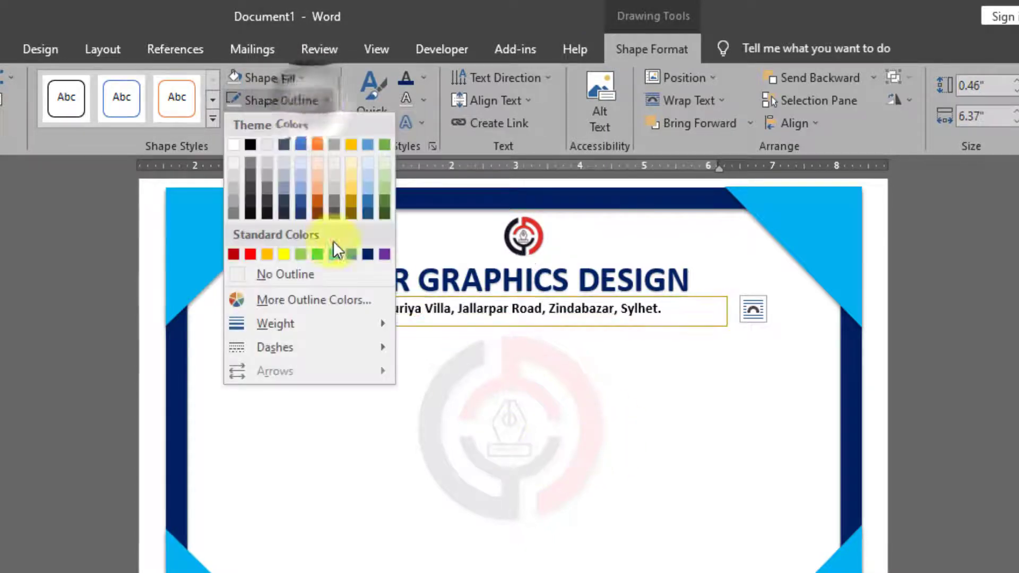
pyautogui.click(305, 274)
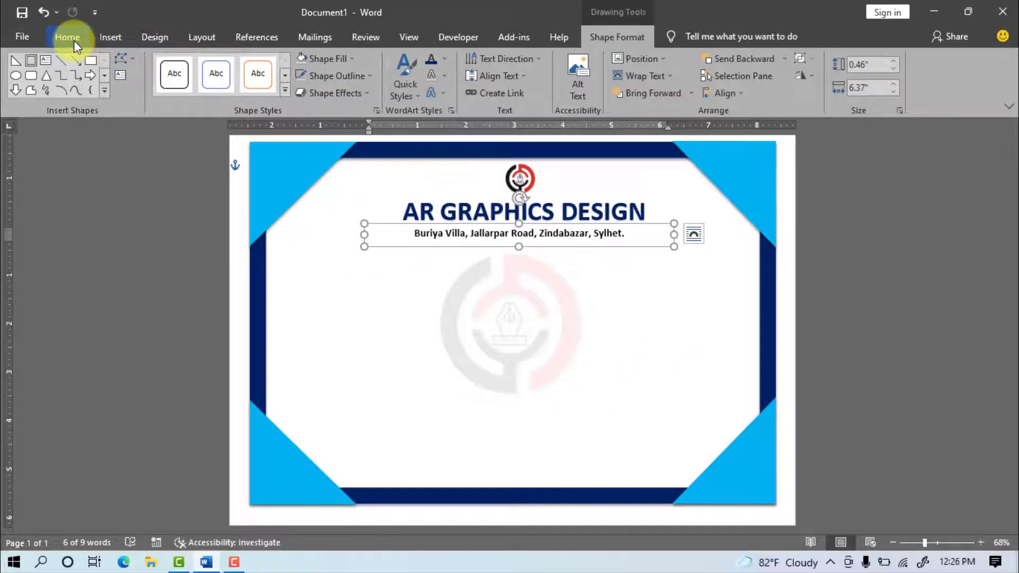
# Step: Duplicate the address box below it and replace its text with the phone and mobile numbers
pyautogui.click(74, 40)
pyautogui.hotkey('ctrl', 'c')
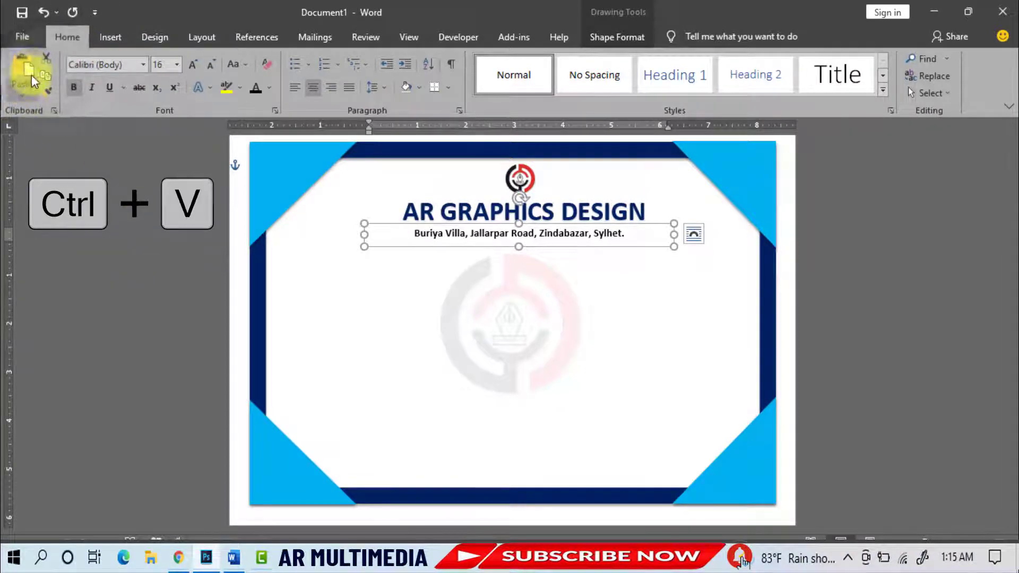
pyautogui.hotkey('ctrl', 'v')
pyautogui.moveTo(648, 230); pyautogui.dragTo(648, 238)
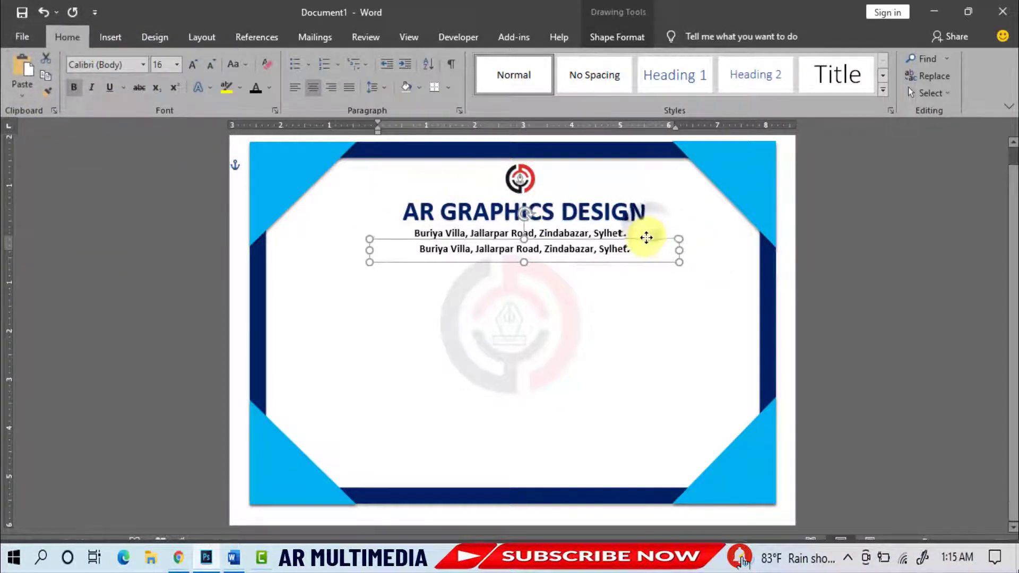
pyautogui.moveTo(418, 248); pyautogui.dragTo(644, 250)
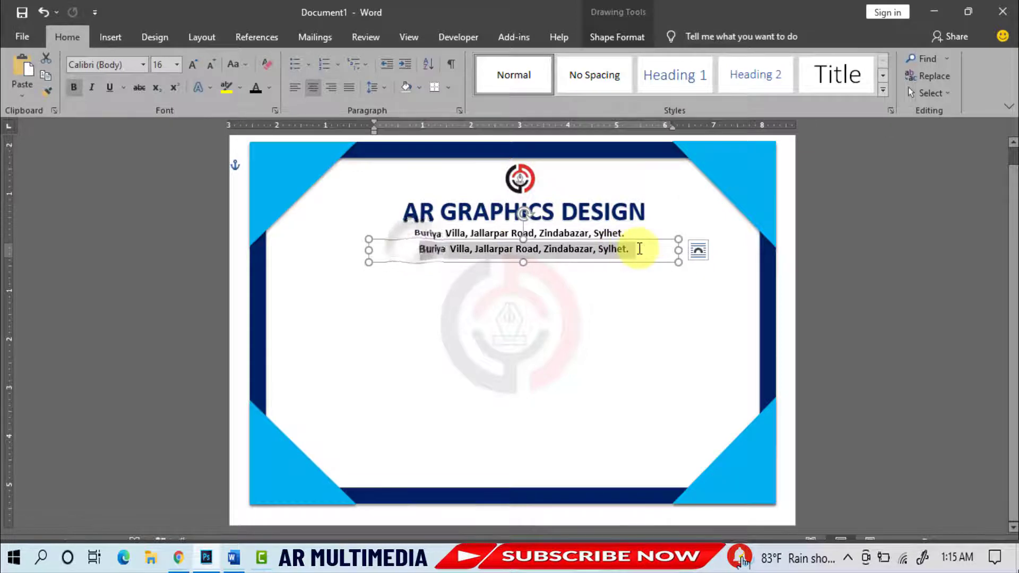
pyautogui.press('Delete')
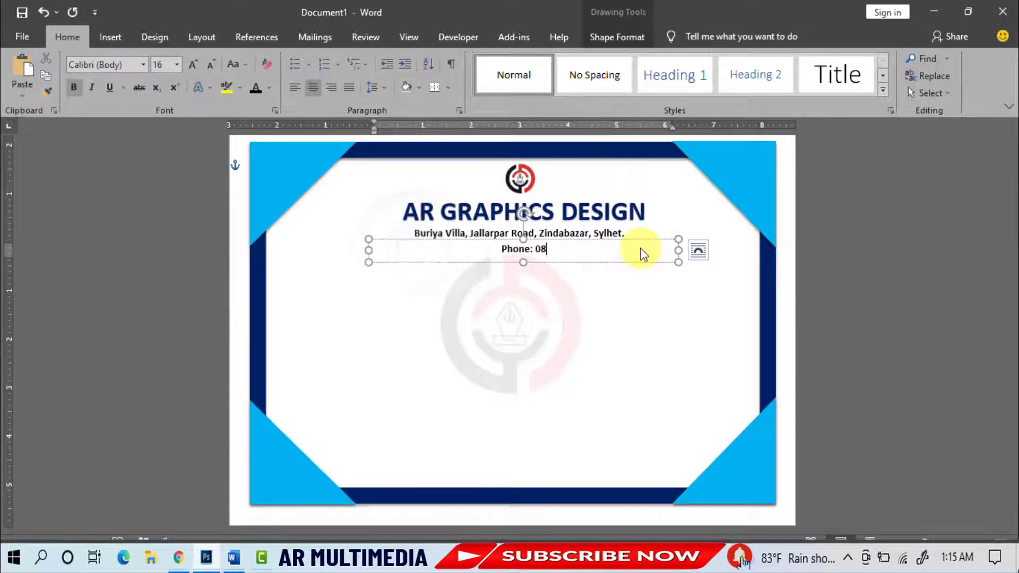
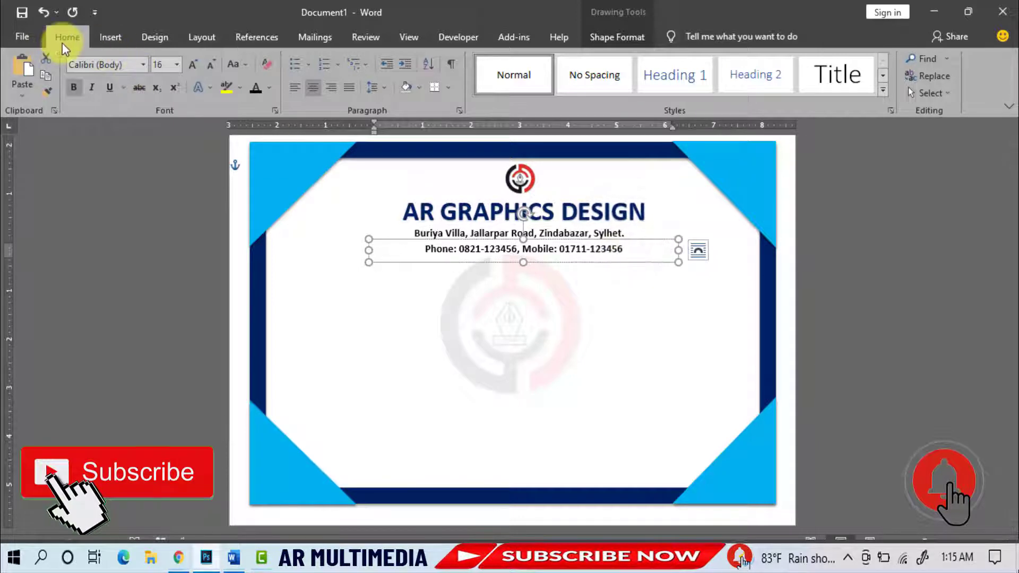
# Step: Add another copy below the phone line, retyped with the company's email and website
pyautogui.click(27, 74)
pyautogui.moveTo(660, 249); pyautogui.dragTo(652, 253)
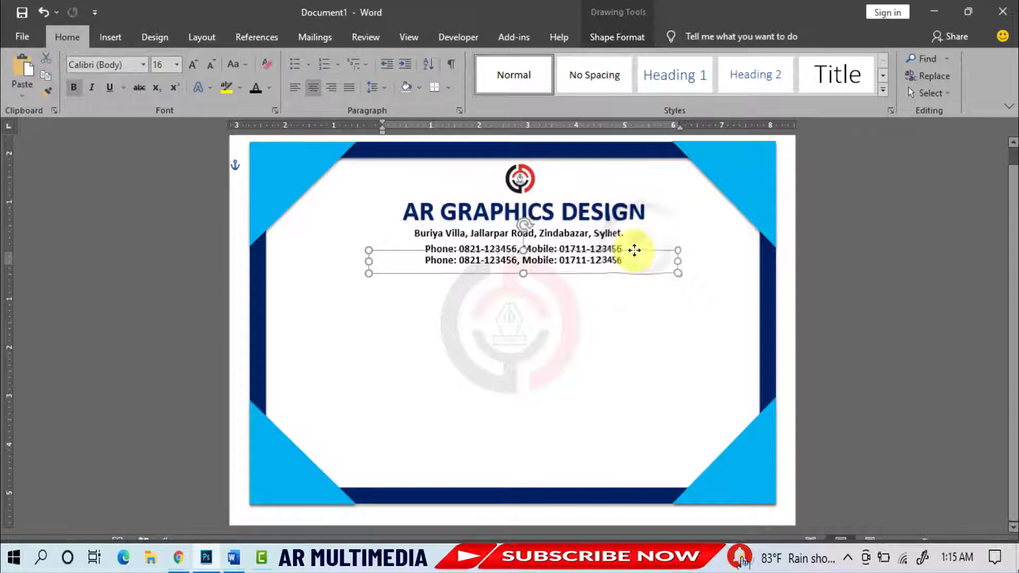
pyautogui.moveTo(428, 261); pyautogui.dragTo(628, 262)
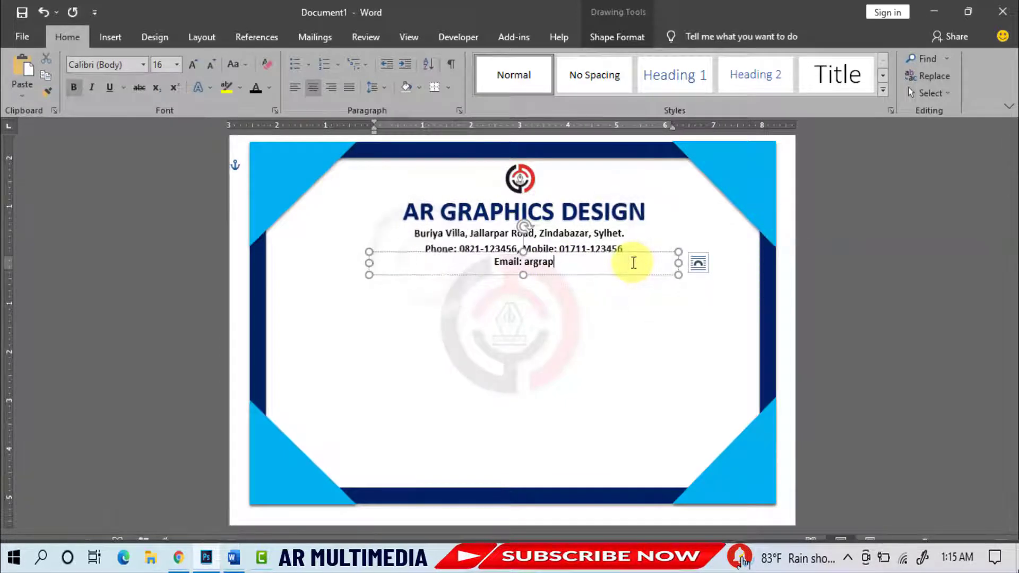
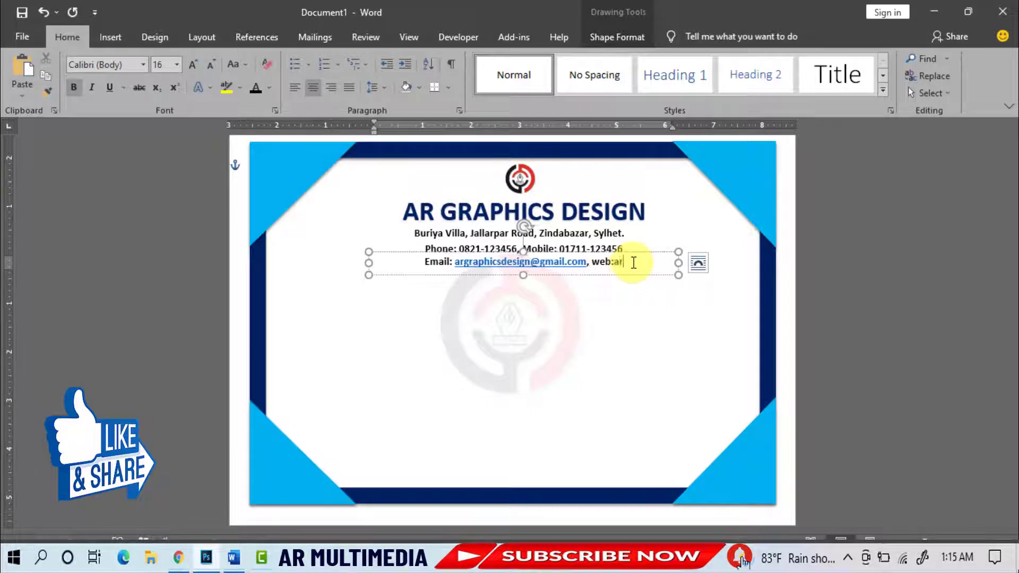
pyautogui.write('graphics.com')
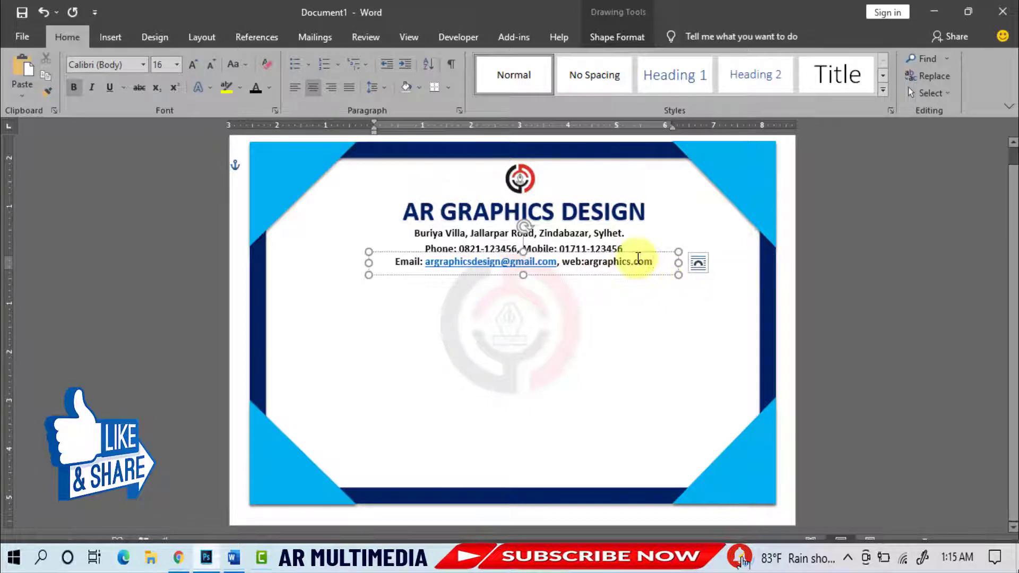
pyautogui.click(837, 261)
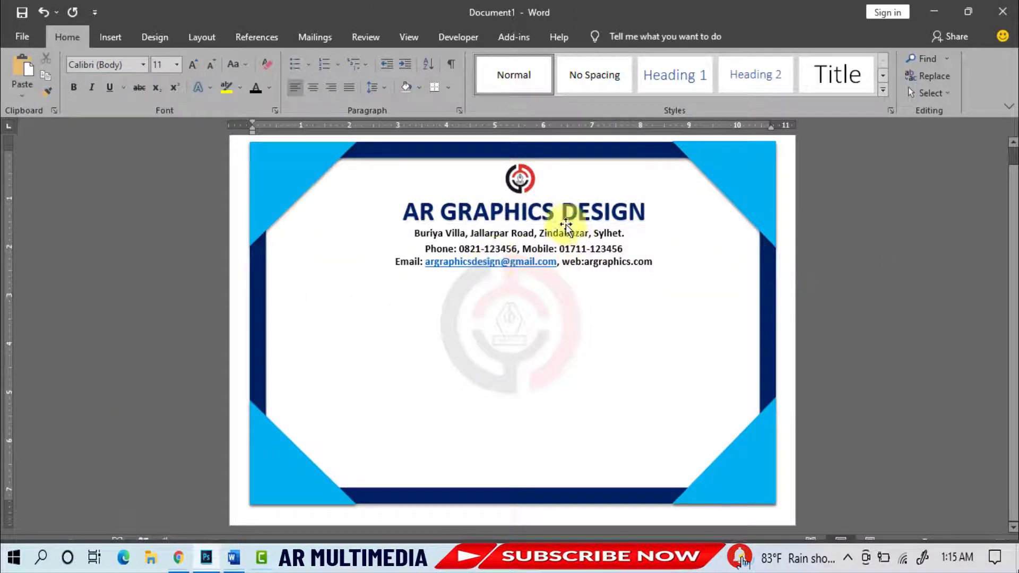
# Step: Duplicate the AR GRAPHICS DESIGN heading box below the contact lines and retype it as CERTIFICATE COMPLETION
pyautogui.click(567, 206)
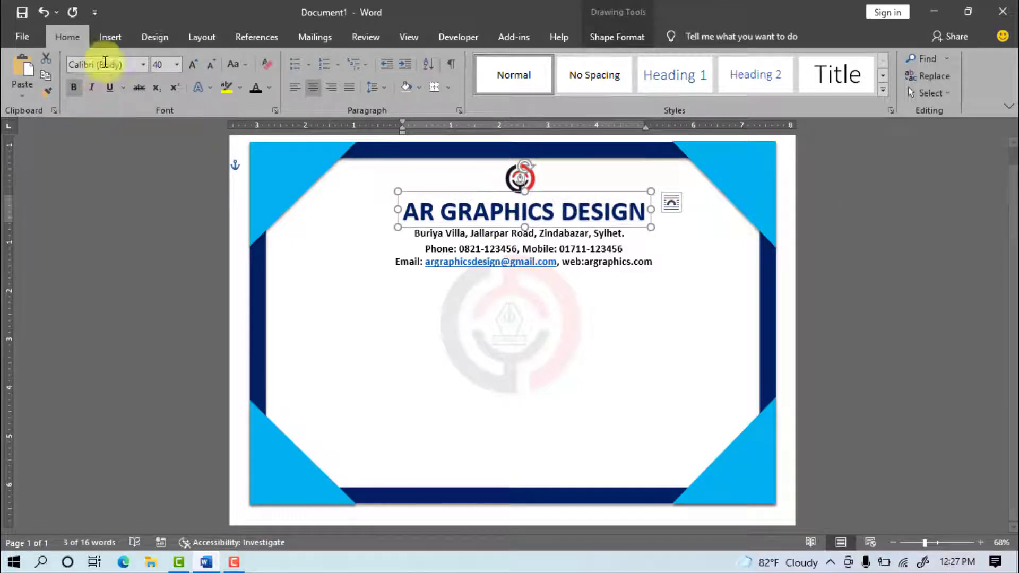
pyautogui.hotkey('ctrl', 'c')
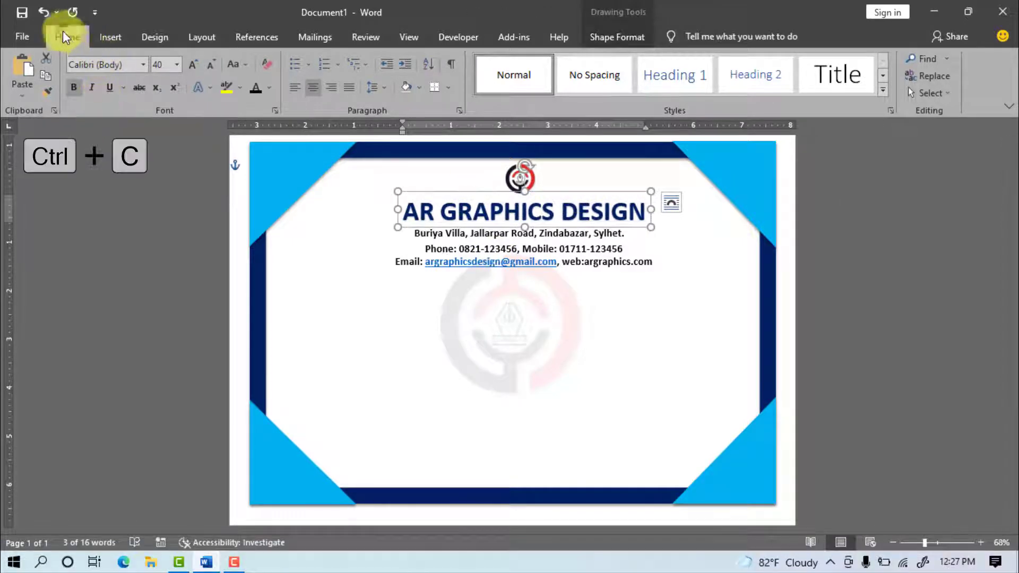
pyautogui.click(28, 71)
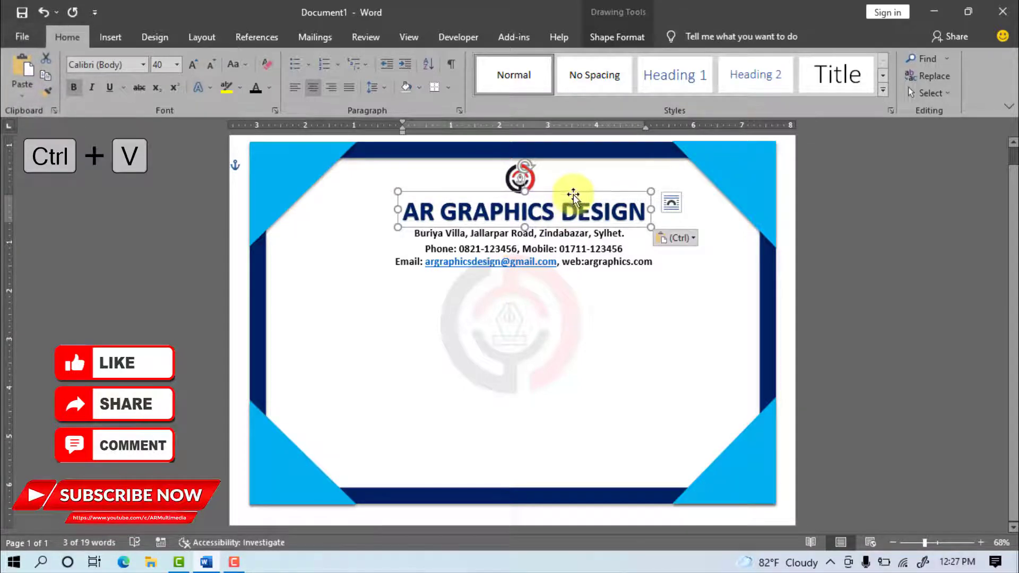
pyautogui.moveTo(569, 203); pyautogui.dragTo(566, 282)
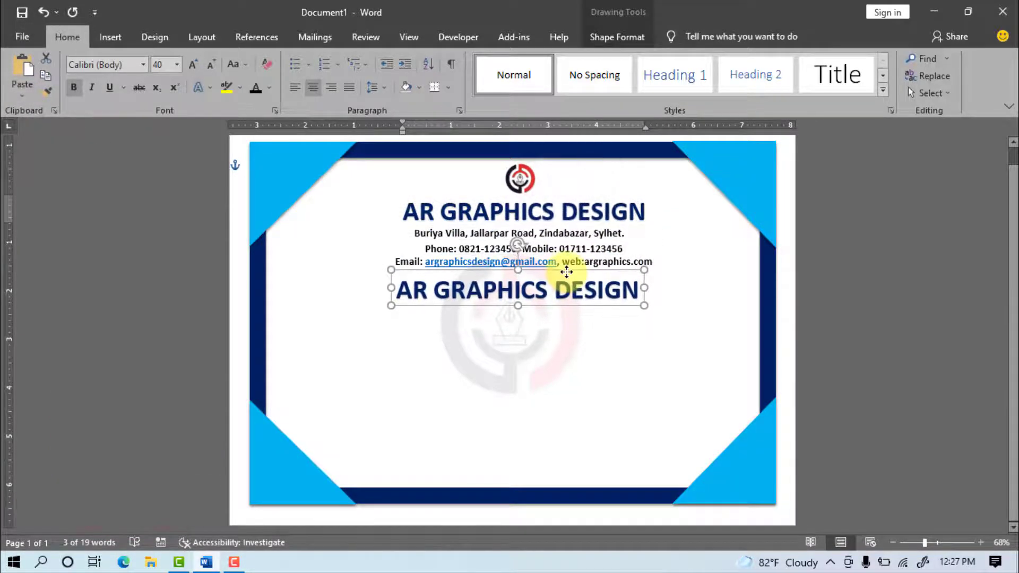
pyautogui.moveTo(405, 289); pyautogui.dragTo(667, 289)
pyautogui.write('CE')
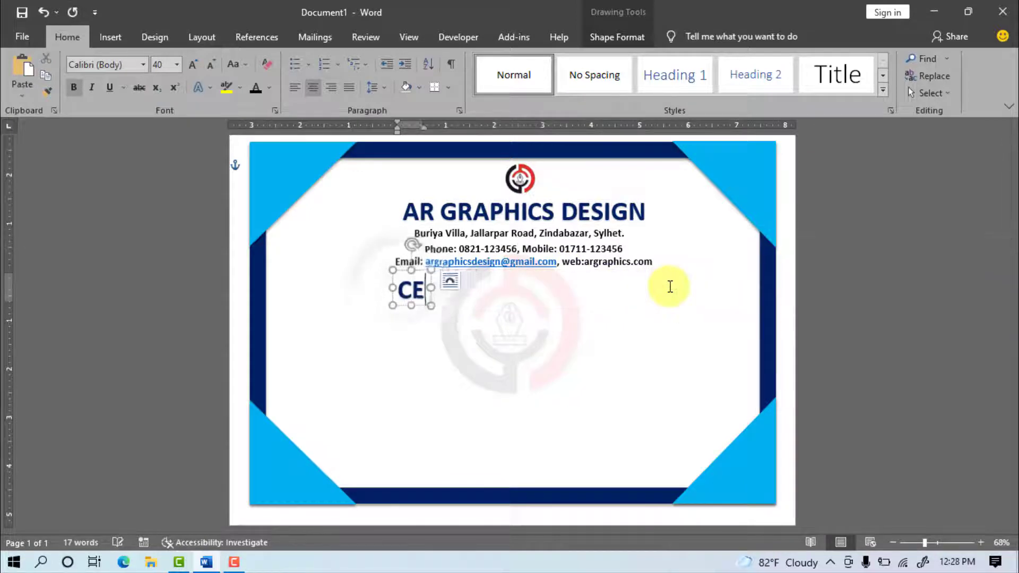
pyautogui.write('RTIFICATE COMPL')
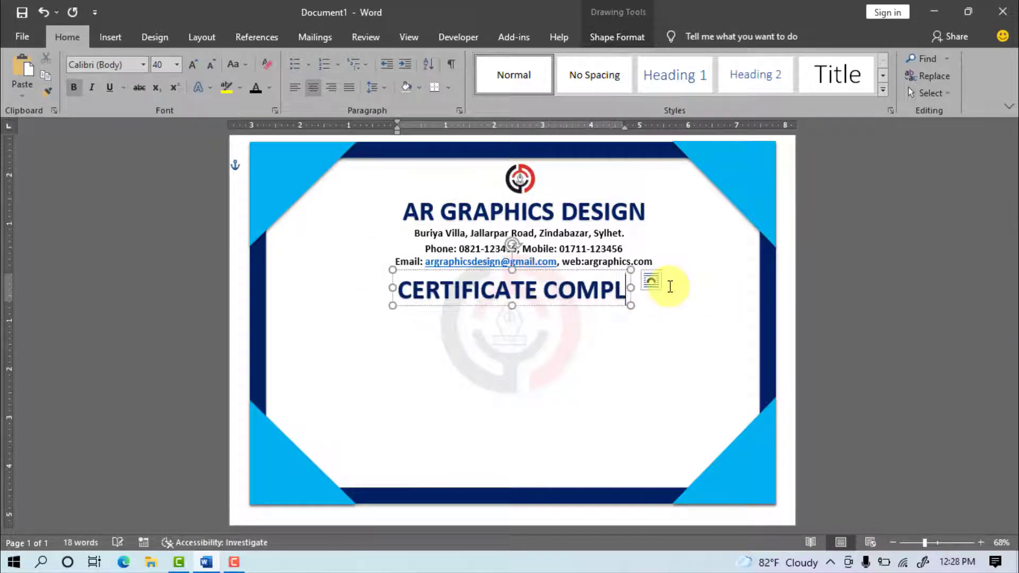
pyautogui.write('ETION')
pyautogui.moveTo(667, 274); pyautogui.dragTo(655, 273)
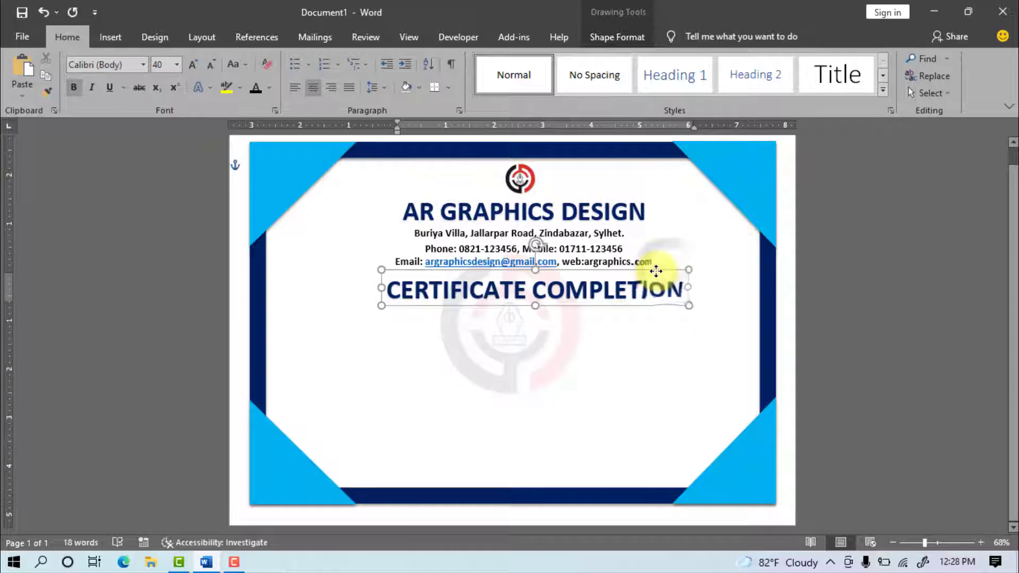
pyautogui.moveTo(387, 289); pyautogui.dragTo(674, 288)
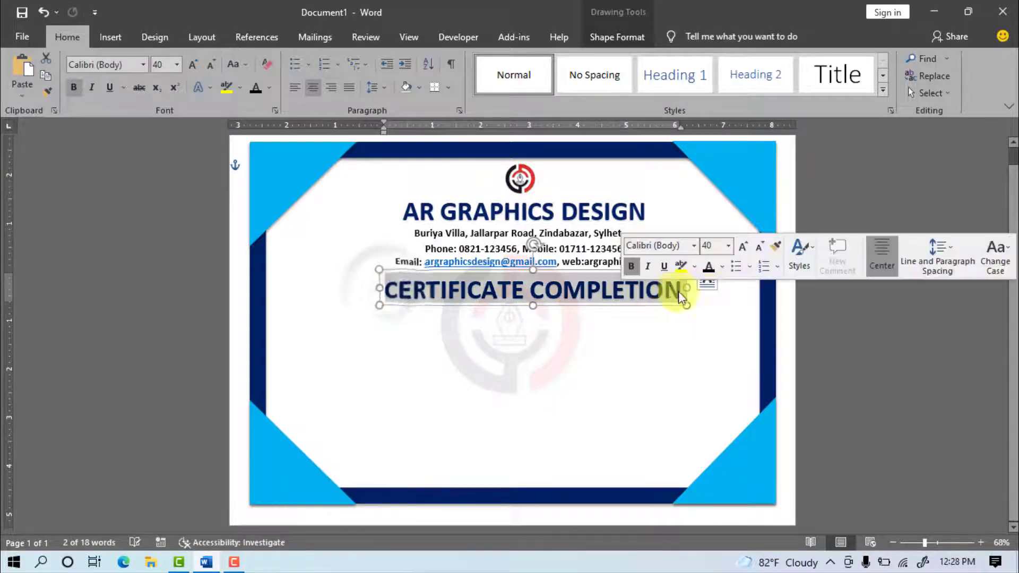
# Step: Make the CERTIFICATE COMPLETION title dark red Agency FB and recentre it under the header
pyautogui.click(144, 66)
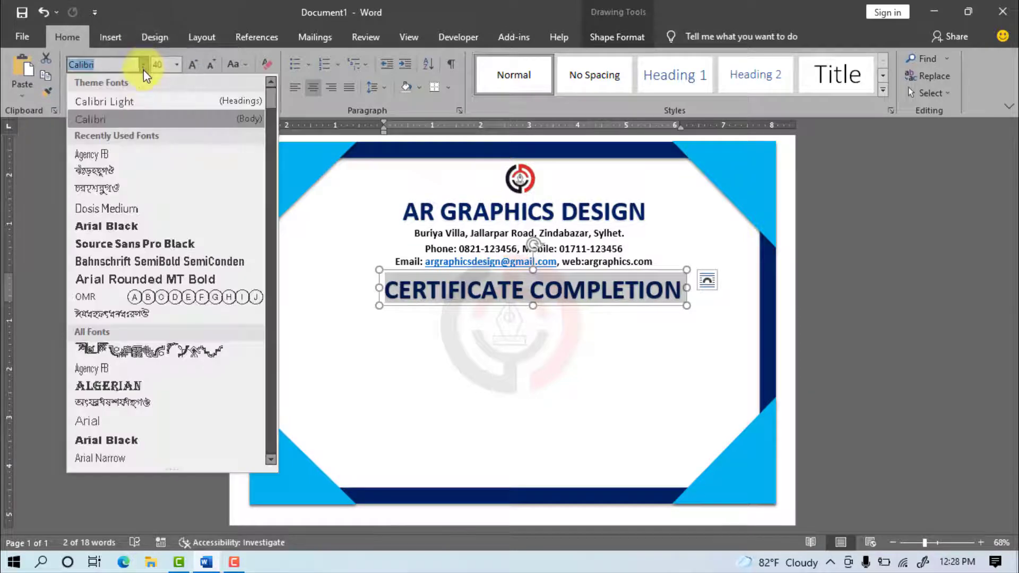
pyautogui.click(117, 372)
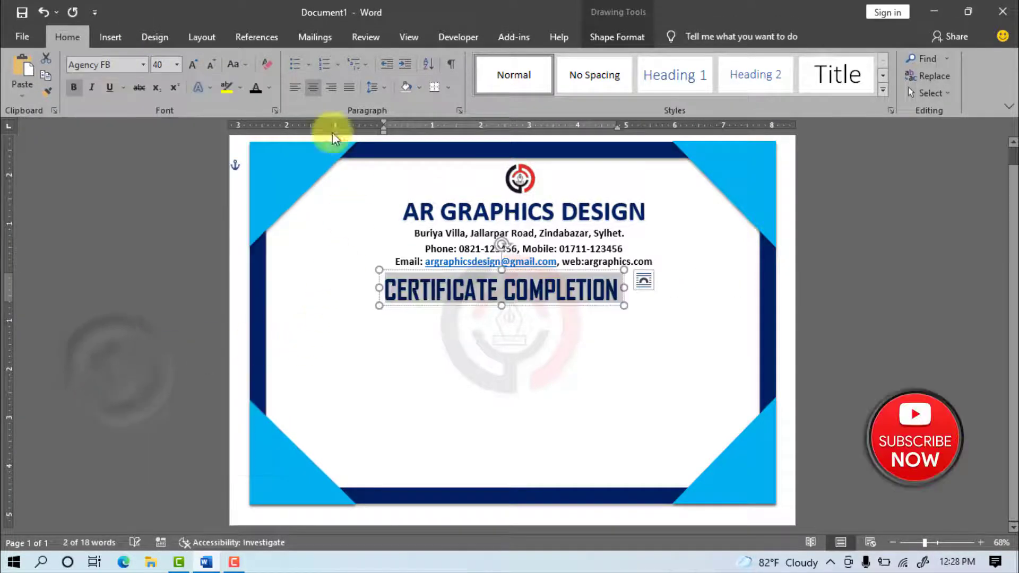
pyautogui.click(275, 88)
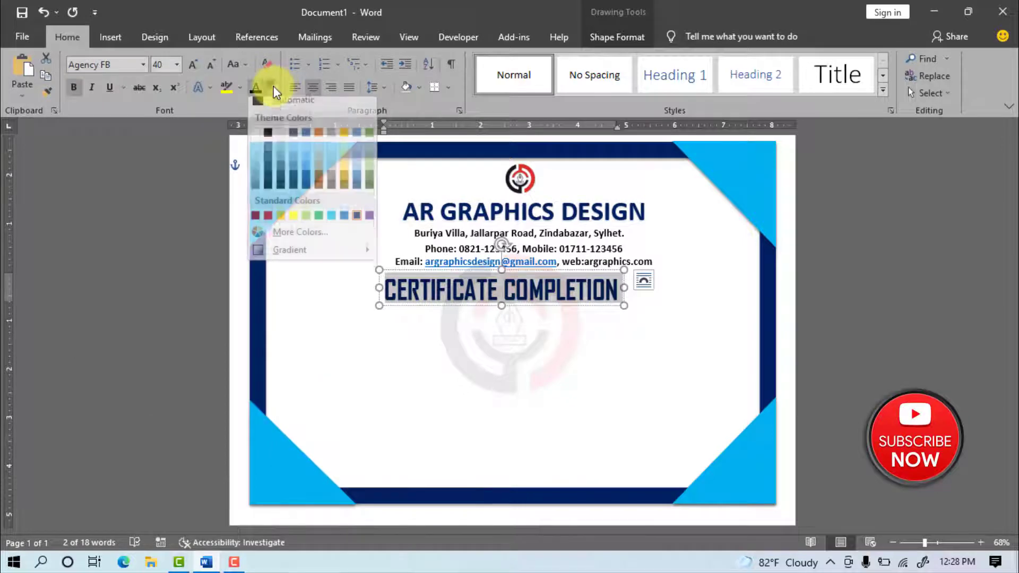
pyautogui.click(256, 225)
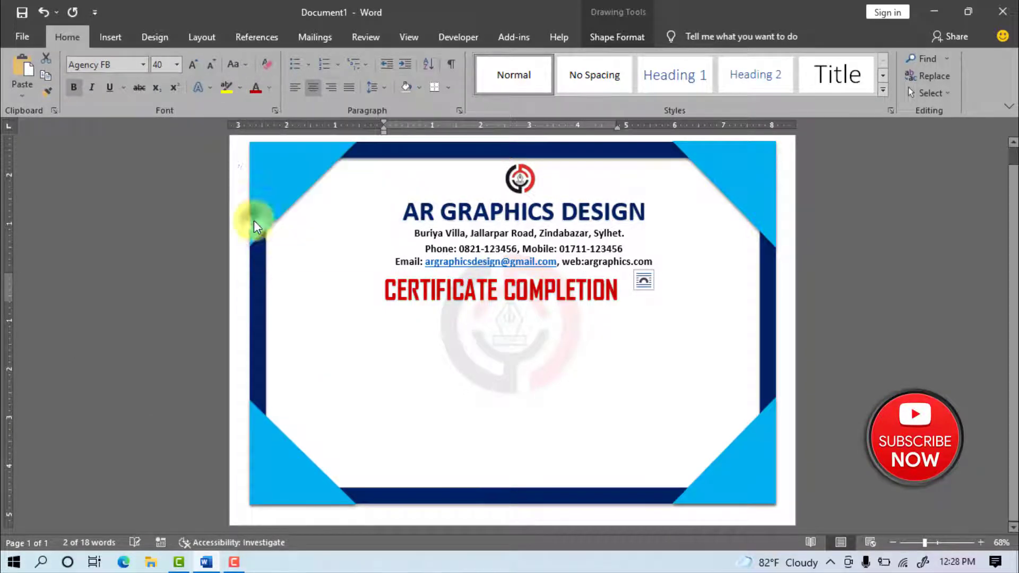
pyautogui.moveTo(537, 303); pyautogui.dragTo(563, 308)
pyautogui.click(501, 334)
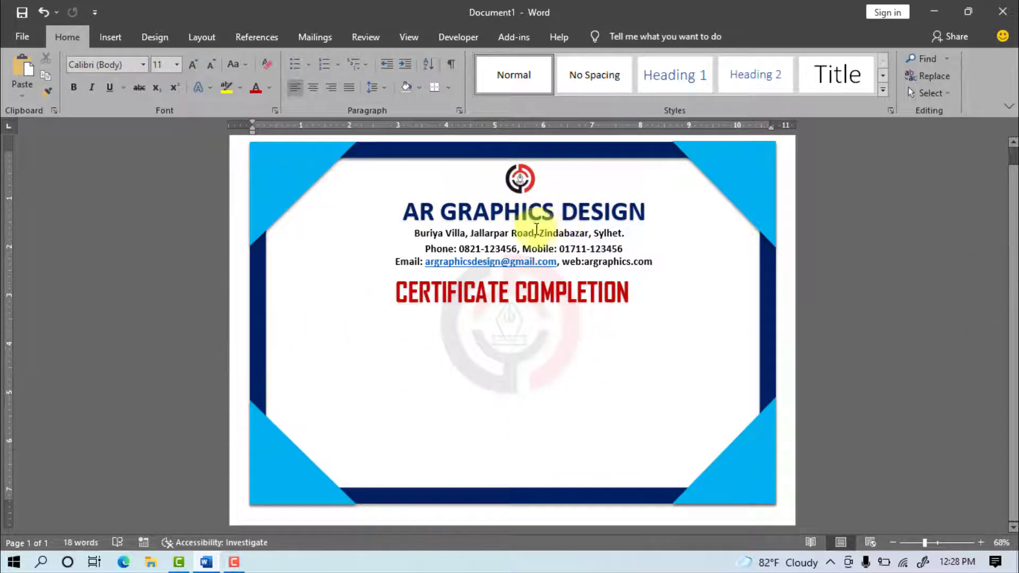
# Step: Duplicate the address text box and move the copy below CERTIFICATE COMPLETION
pyautogui.click(535, 229)
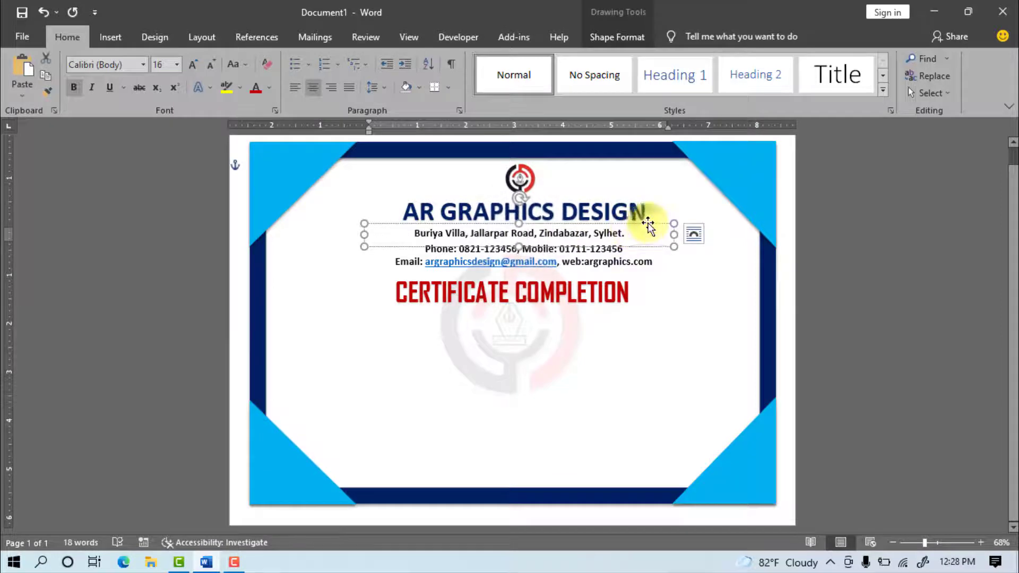
pyautogui.click(648, 225)
pyautogui.click(67, 37)
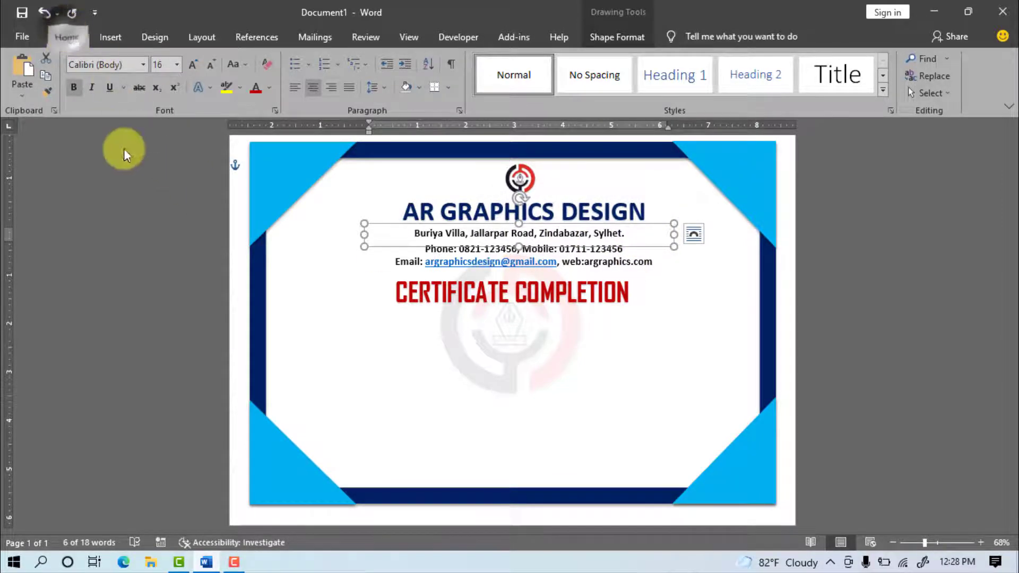
pyautogui.hotkey('ctrl', 'c')
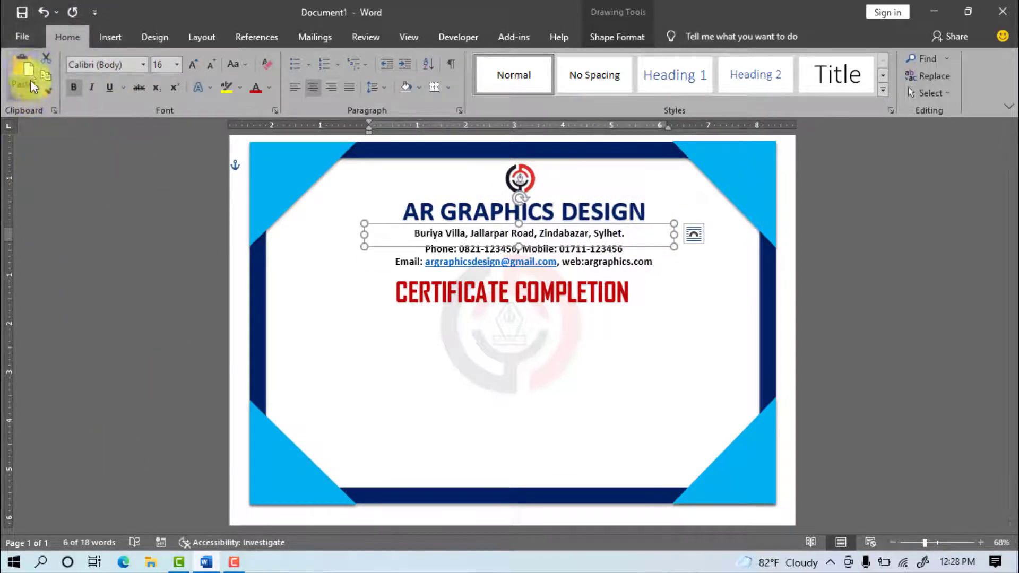
pyautogui.hotkey('ctrl', 'v')
pyautogui.moveTo(661, 237); pyautogui.dragTo(752, 355)
# Step: Stretch the copied box taller for body text and left-align its text
pyautogui.moveTo(514, 377); pyautogui.dragTo(516, 353)
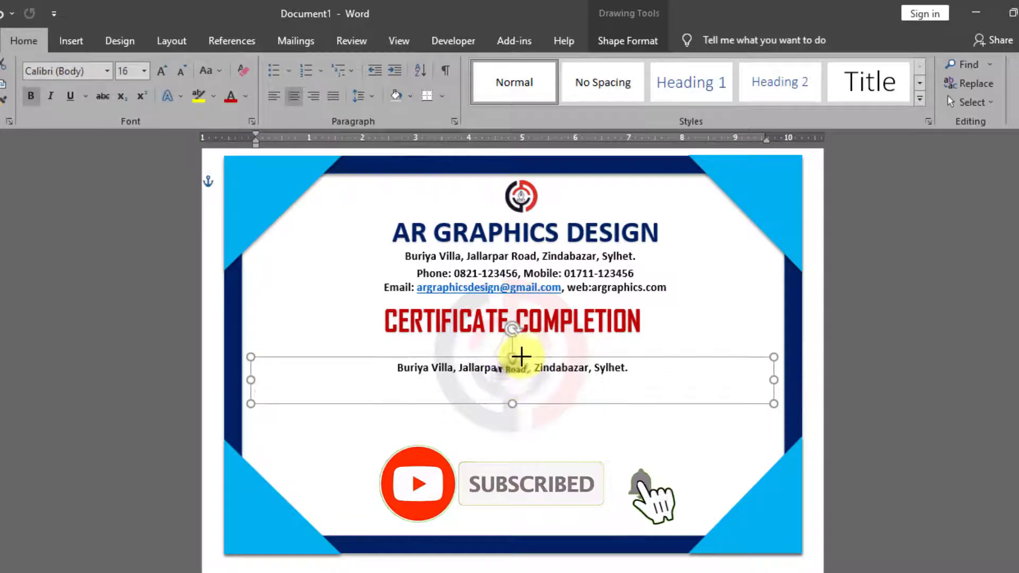
pyautogui.moveTo(512, 405); pyautogui.dragTo(519, 471)
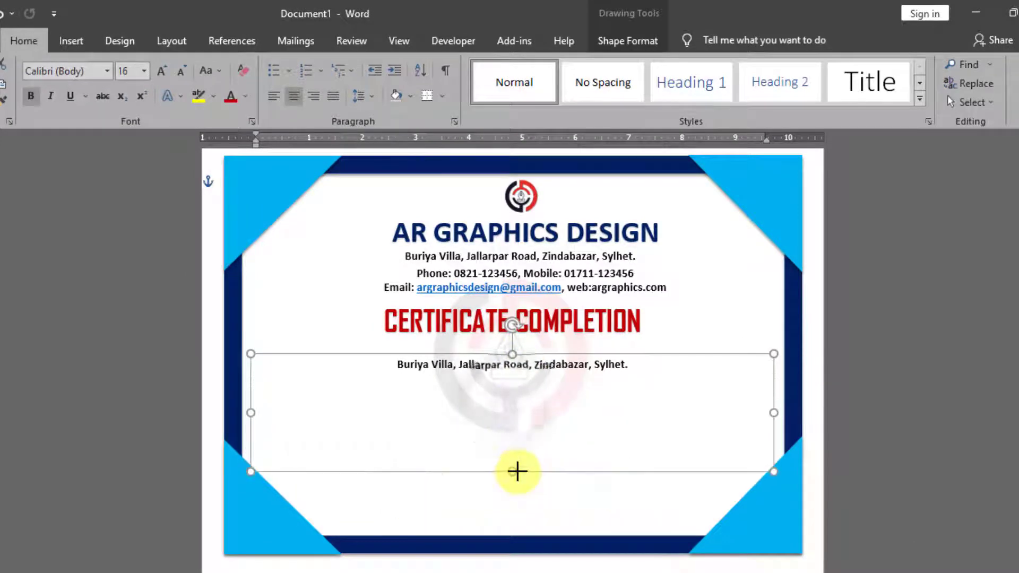
pyautogui.moveTo(413, 361); pyautogui.dragTo(630, 364)
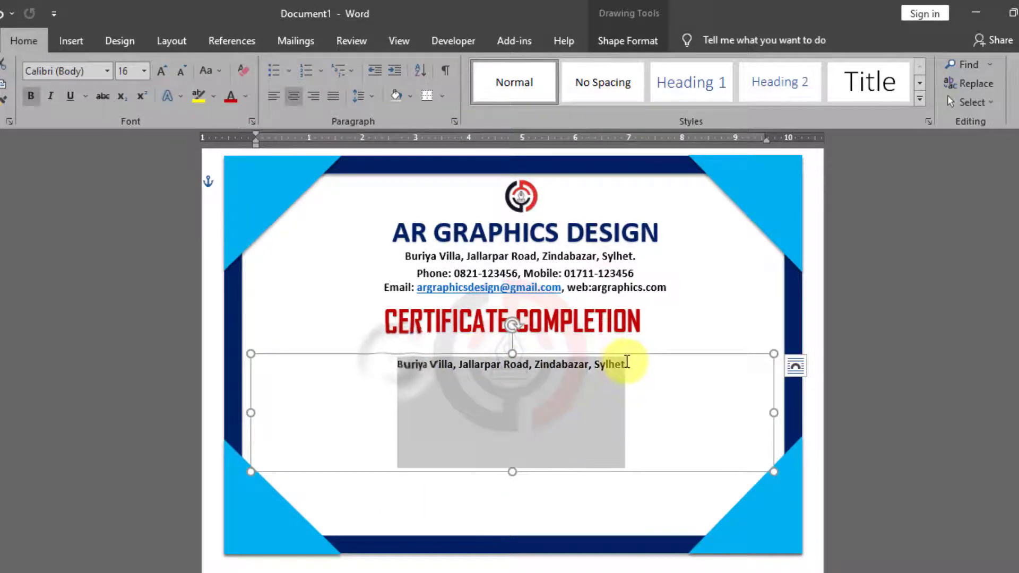
pyautogui.click(275, 97)
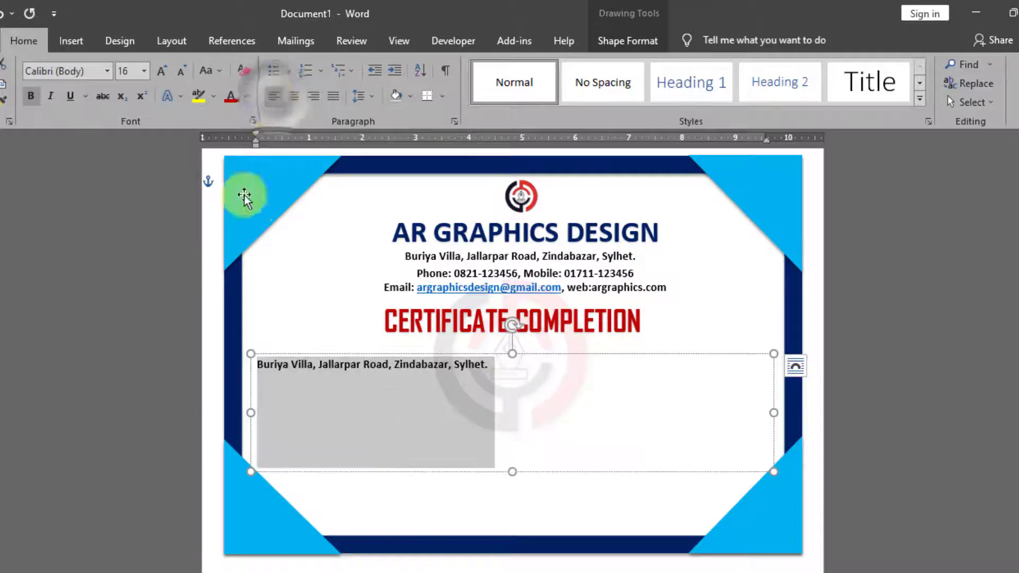
pyautogui.click(144, 71)
# Step: At 18 pt, type the dotted fill-in body lines from 'This is certify that' to 'wish you success your life'
pyautogui.click(127, 199)
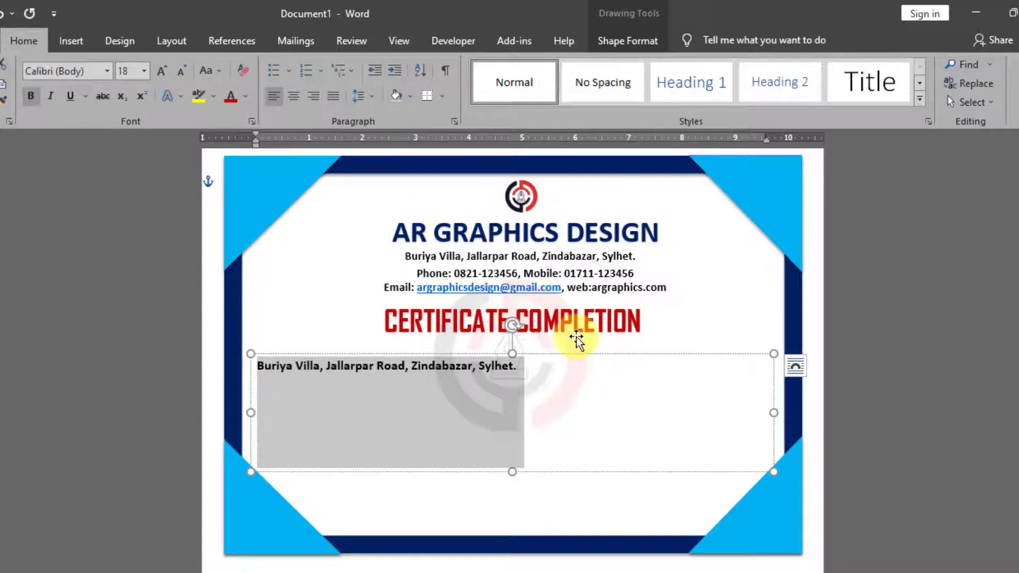
pyautogui.write('This is cer')
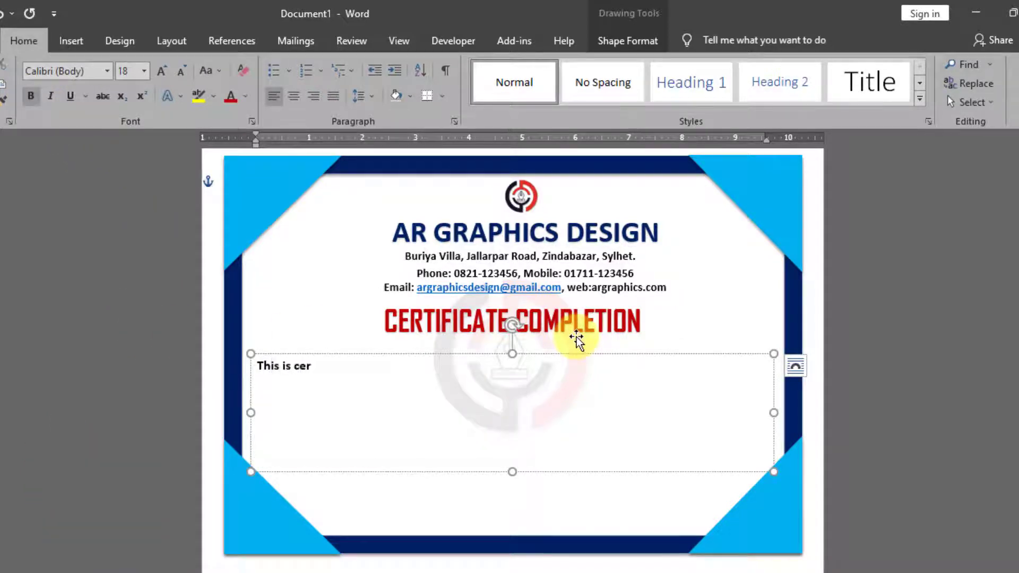
pyautogui.write('tify that..................................................................................................................................')
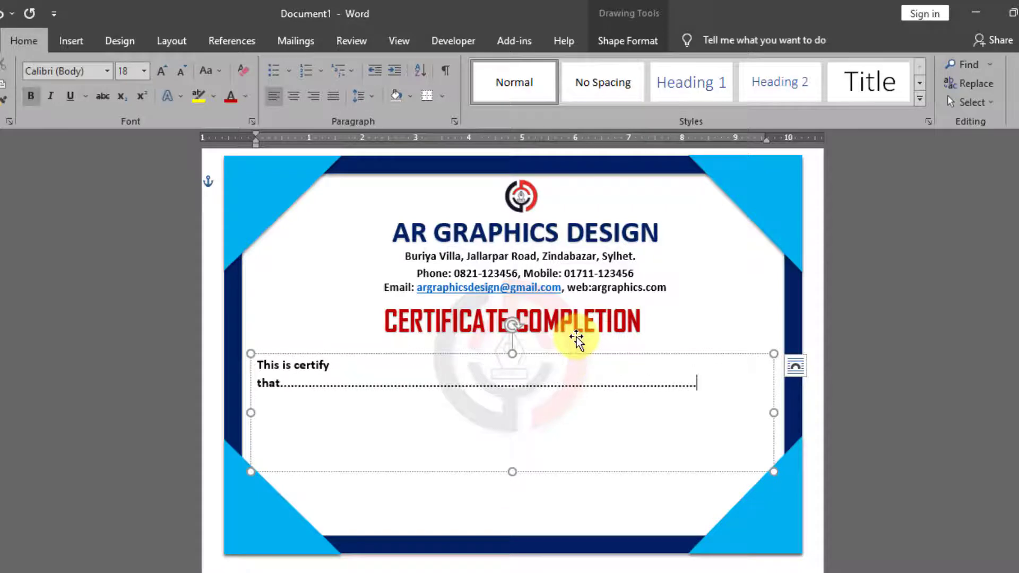
pyautogui.press('Return')
pyautogui.write('s')
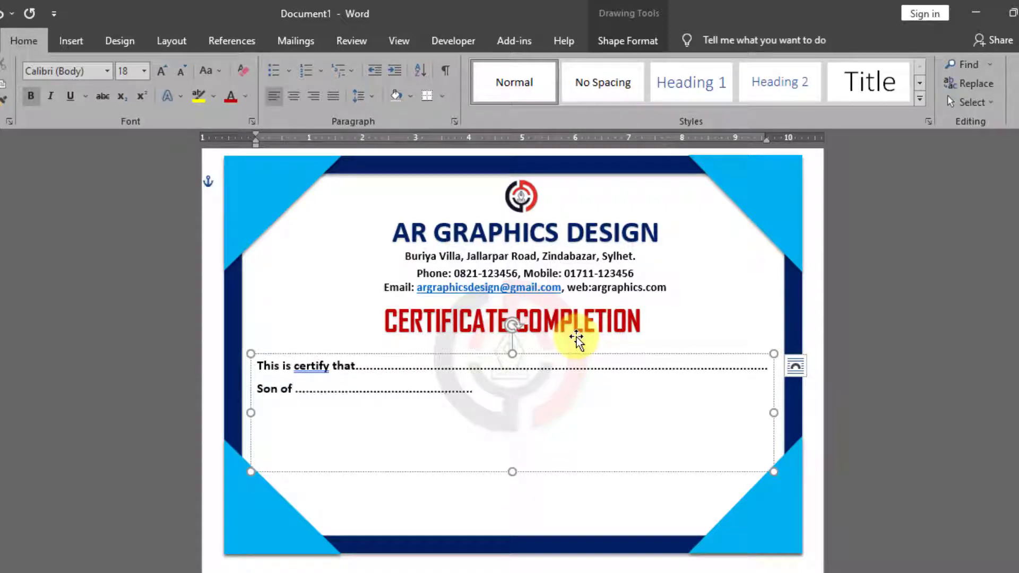
pyautogui.write(' ........................................')
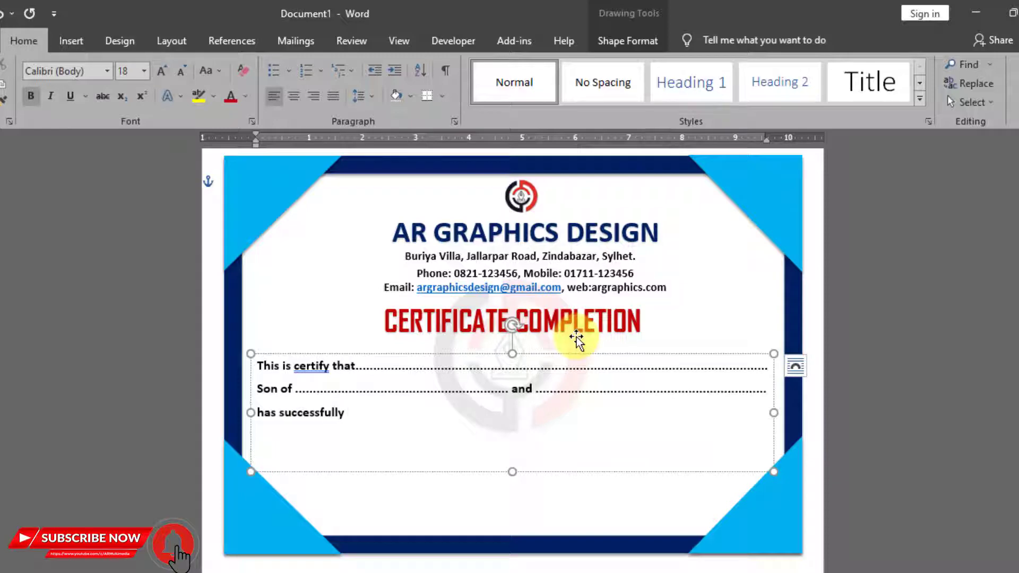
pyautogui.write('.')
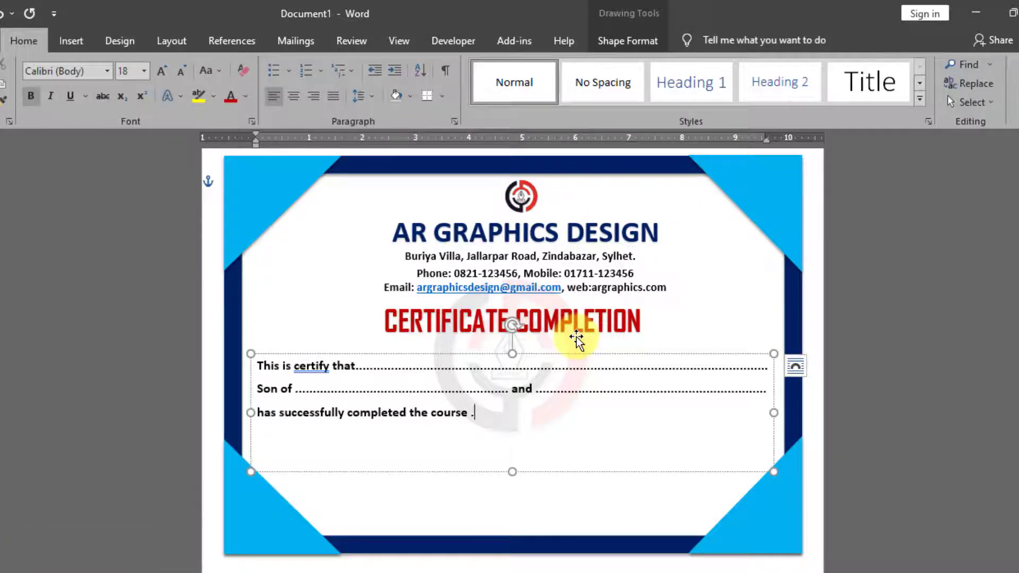
pyautogui.write('...............')
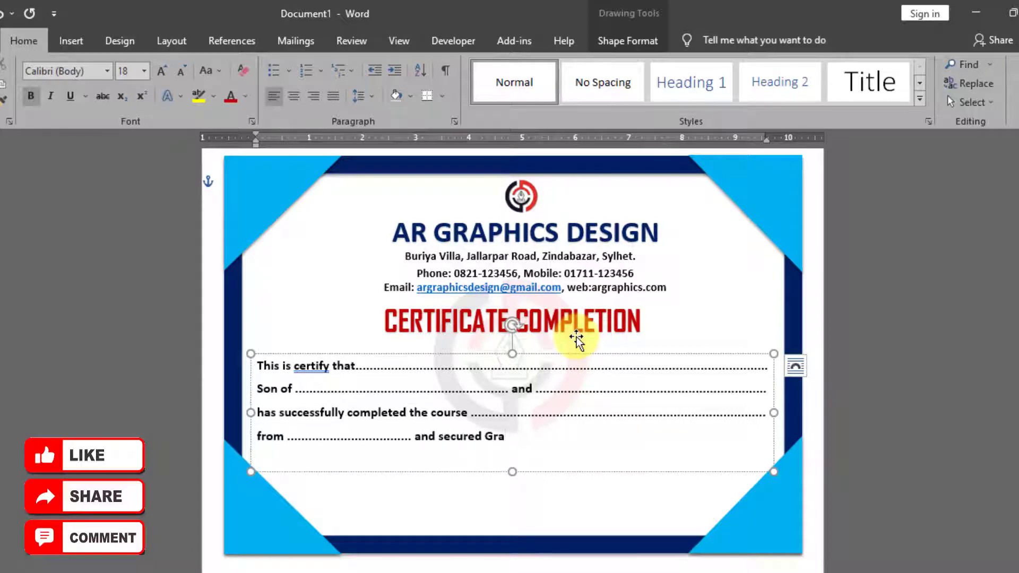
pyautogui.write('de')
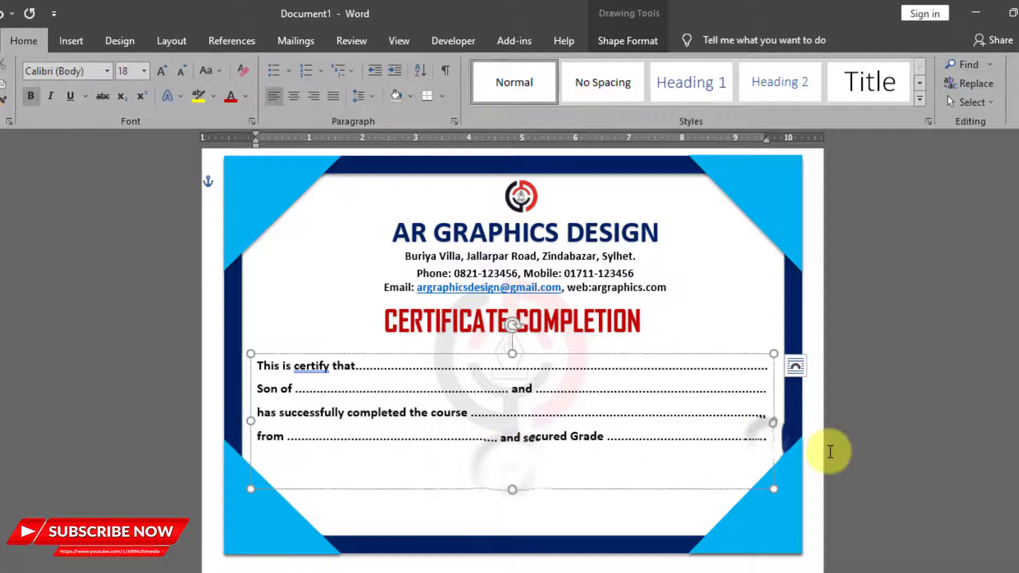
pyautogui.write('Course ')
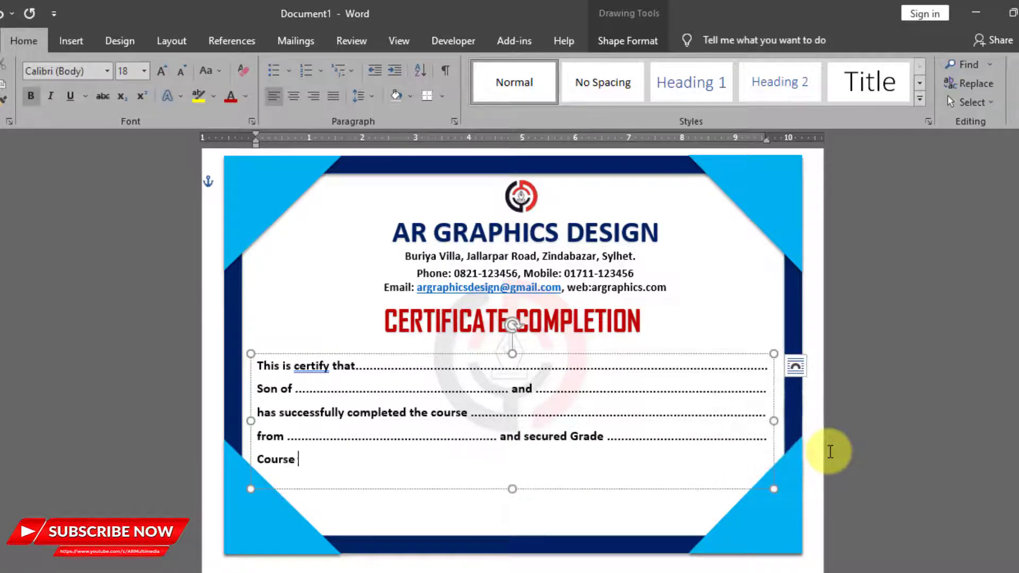
pyautogui.write('duration ................................ months wish you success')
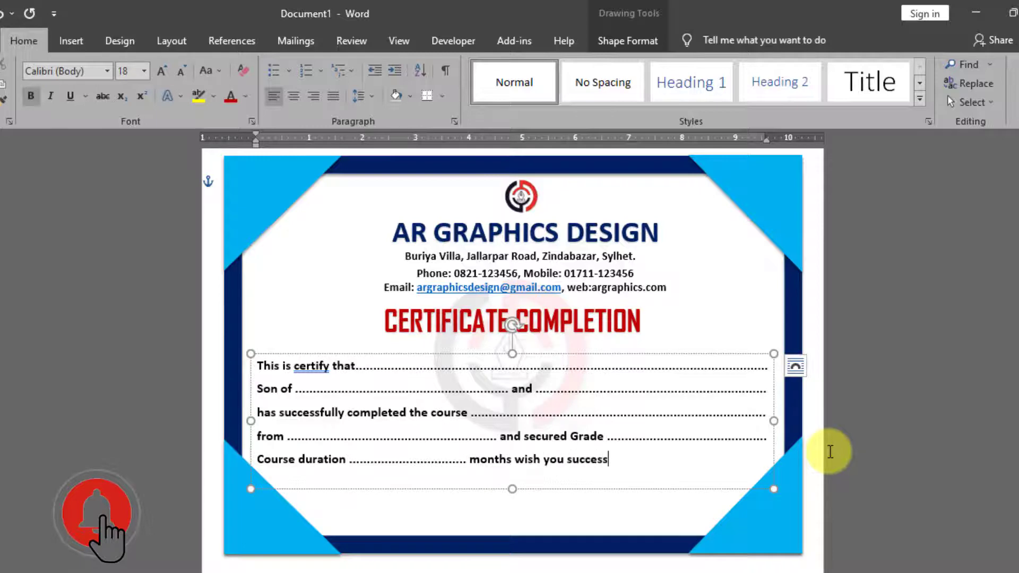
pyautogui.write(' your life.')
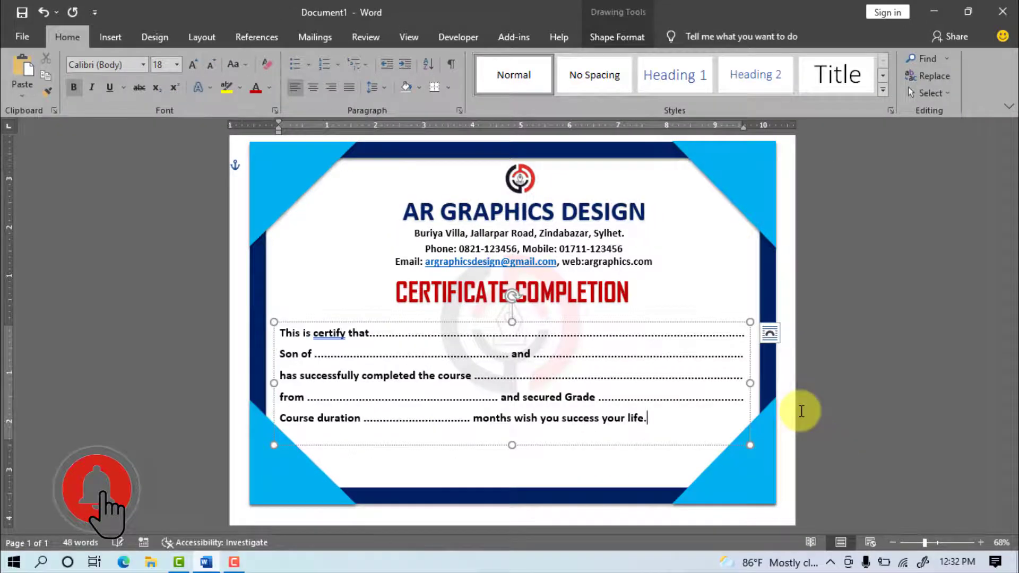
# Step: Duplicate the header address box and move the copy to the certificate's bottom left
pyautogui.click(454, 241)
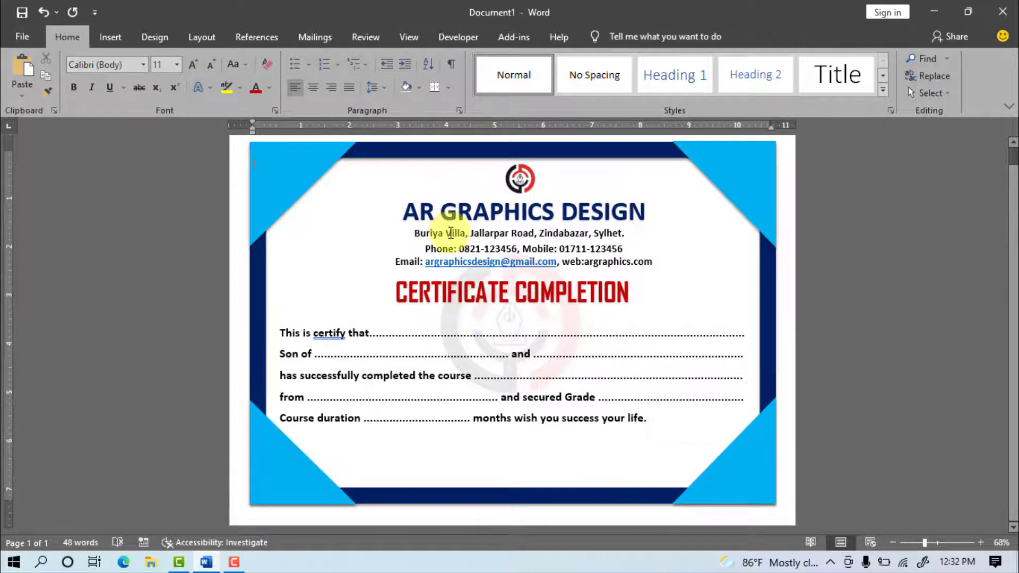
pyautogui.click(450, 233)
pyautogui.click(385, 223)
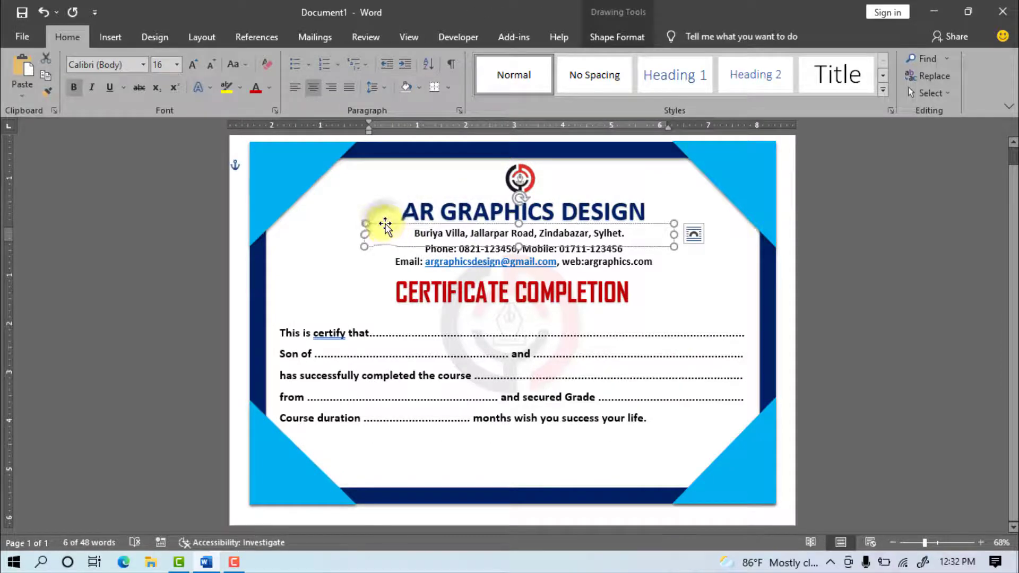
pyautogui.click(49, 74)
pyautogui.click(23, 69)
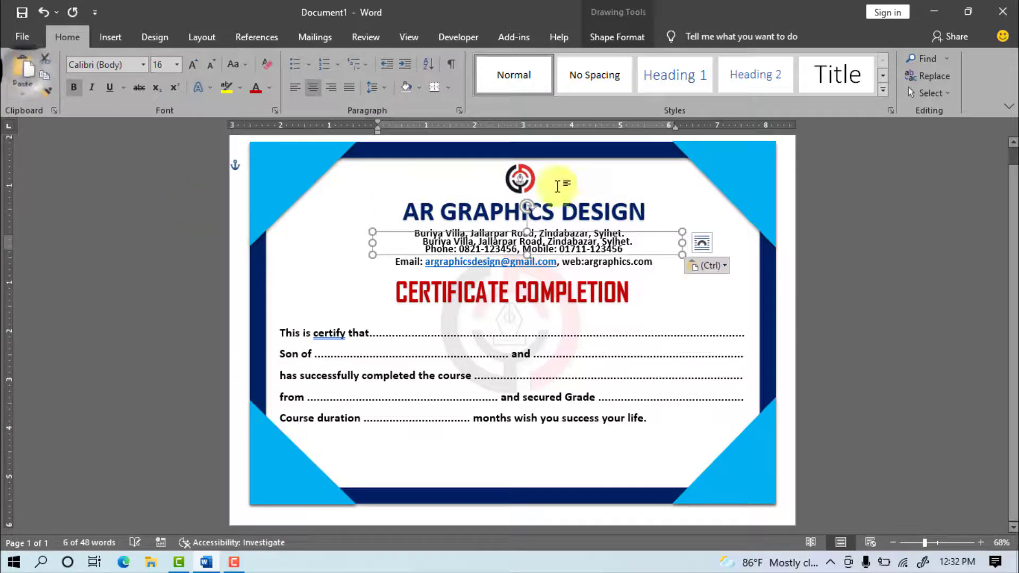
pyautogui.moveTo(661, 233); pyautogui.dragTo(608, 457)
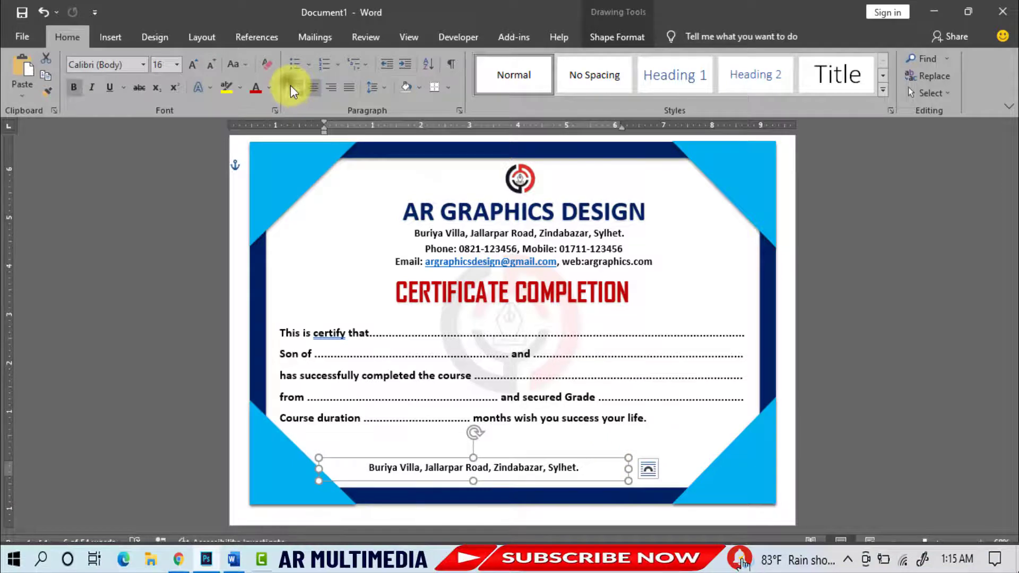
# Step: Replace the copy's text with 'Issued date' and narrow the box
pyautogui.click(291, 85)
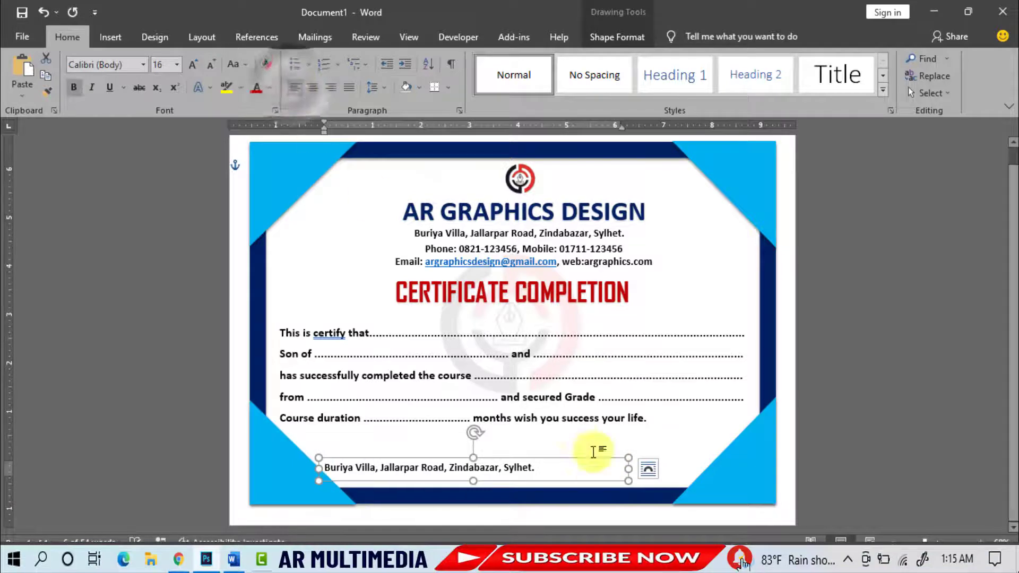
pyautogui.moveTo(547, 467); pyautogui.dragTo(323, 462)
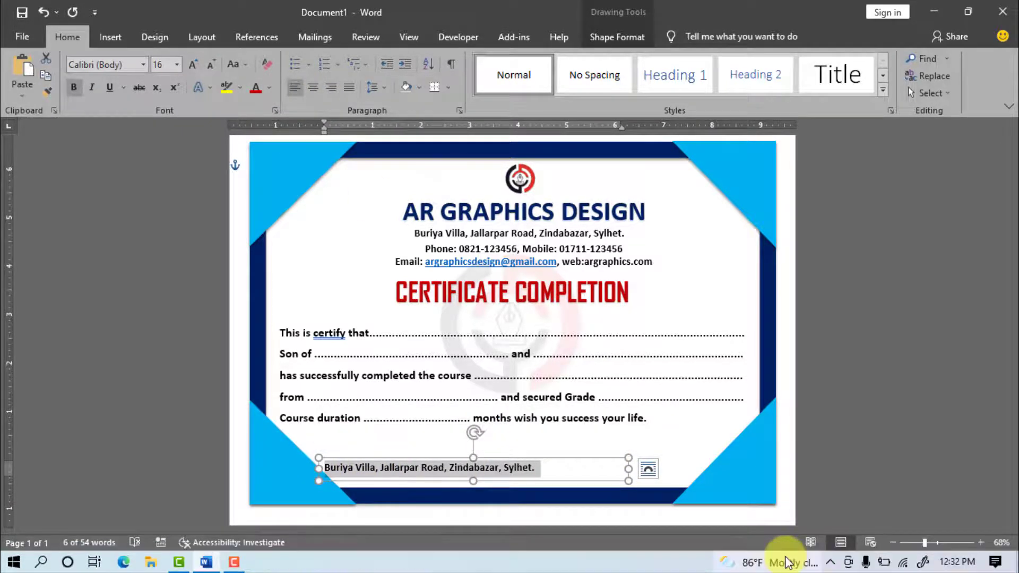
pyautogui.press('BackSpace')
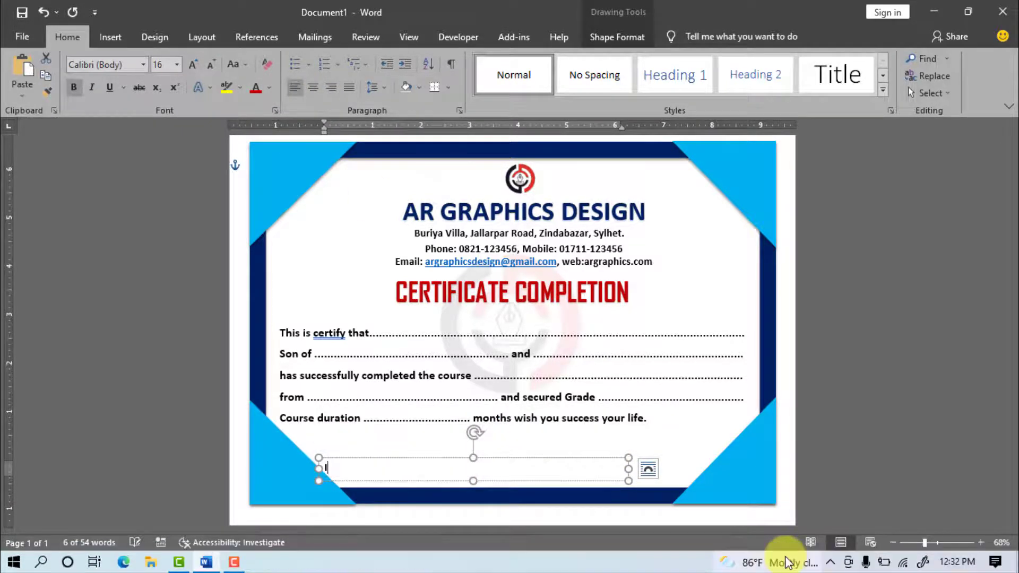
pyautogui.write('Issued date')
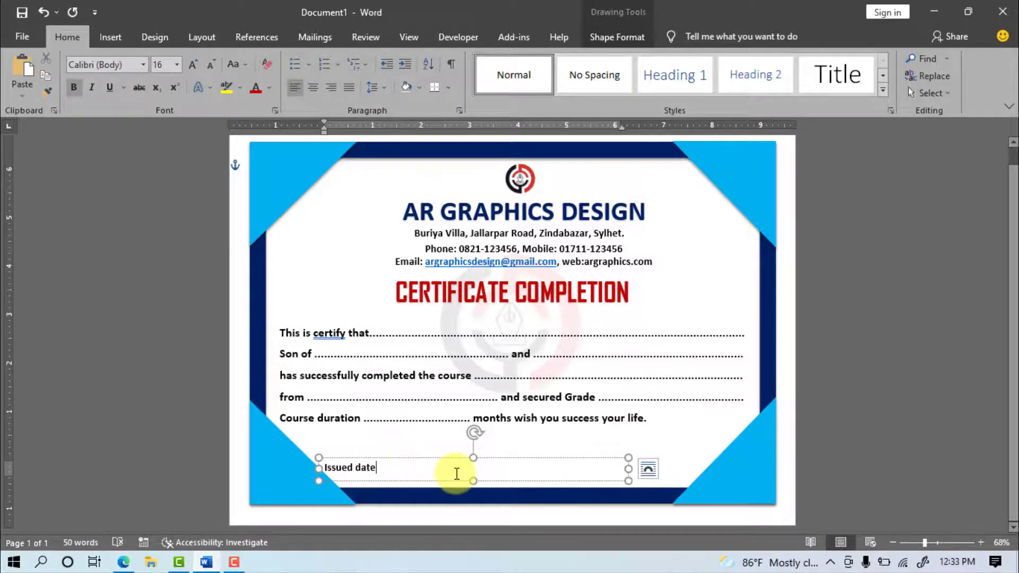
pyautogui.moveTo(628, 469); pyautogui.dragTo(411, 463)
# Step: Centre the Issued date text and place a duplicate of its box at the bottom right
pyautogui.click(311, 86)
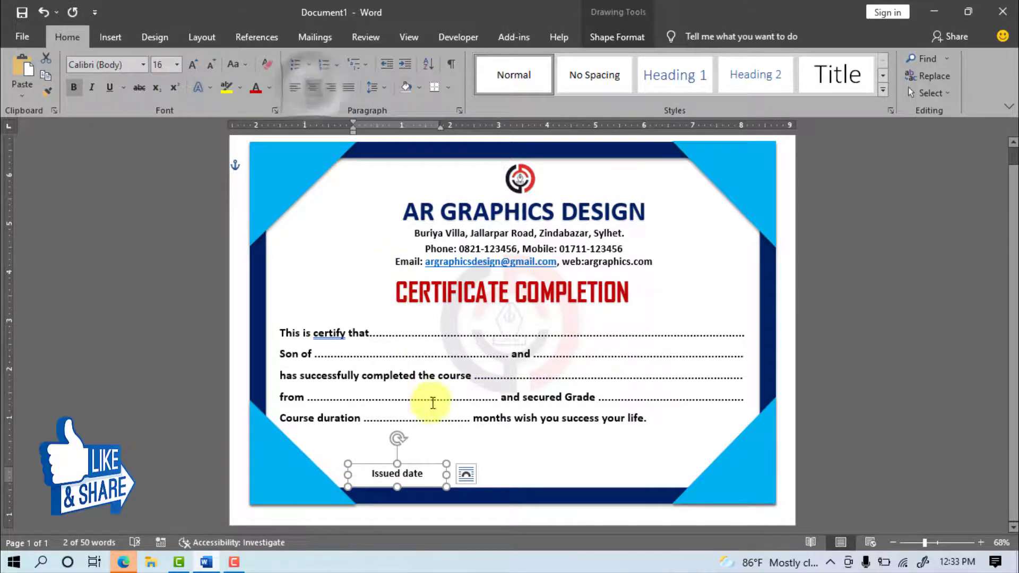
pyautogui.moveTo(408, 467); pyautogui.dragTo(408, 469)
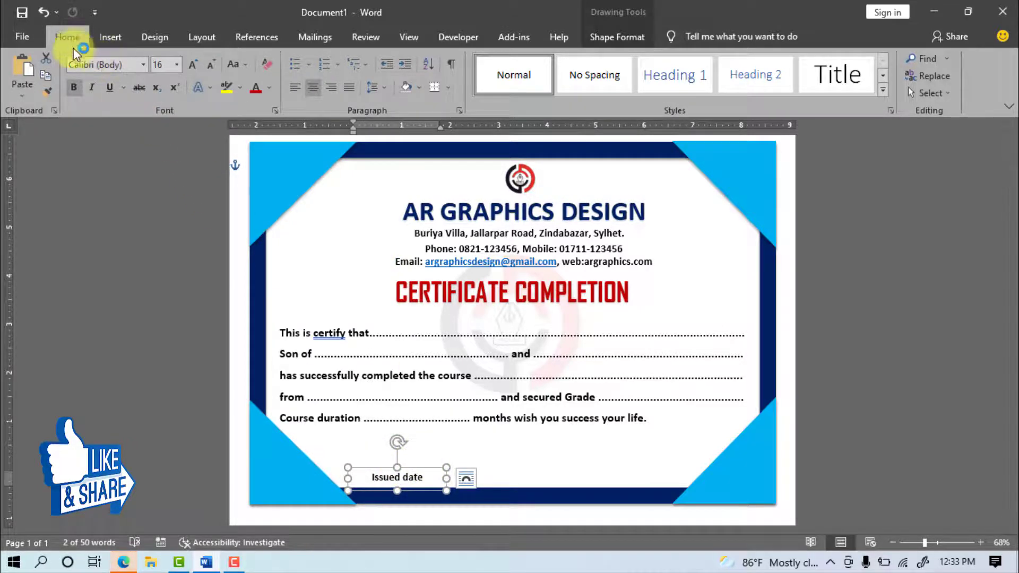
pyautogui.hotkey('ctrl', 'c')
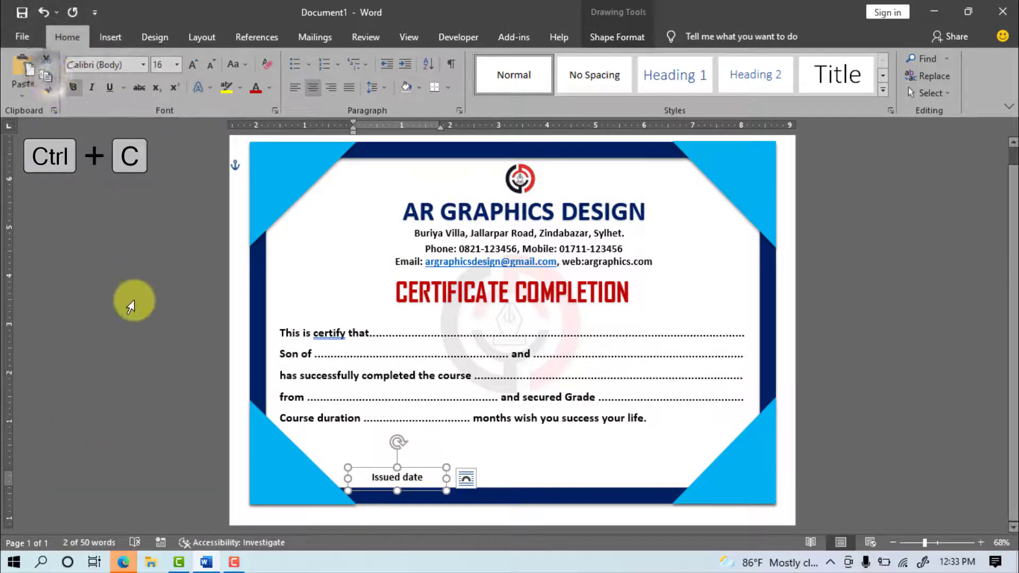
pyautogui.hotkey('ctrl', 'v')
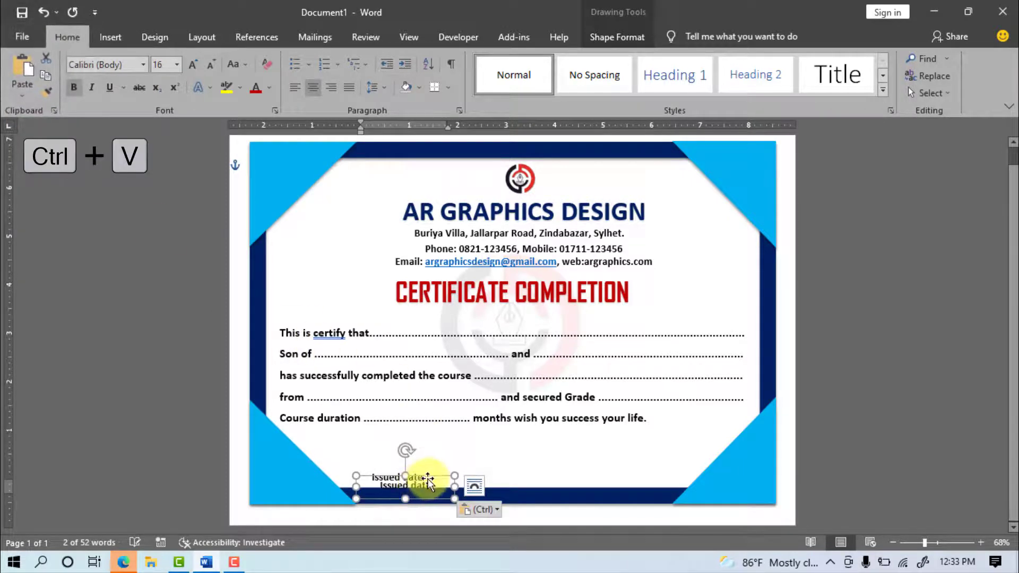
pyautogui.moveTo(430, 481); pyautogui.dragTo(664, 467)
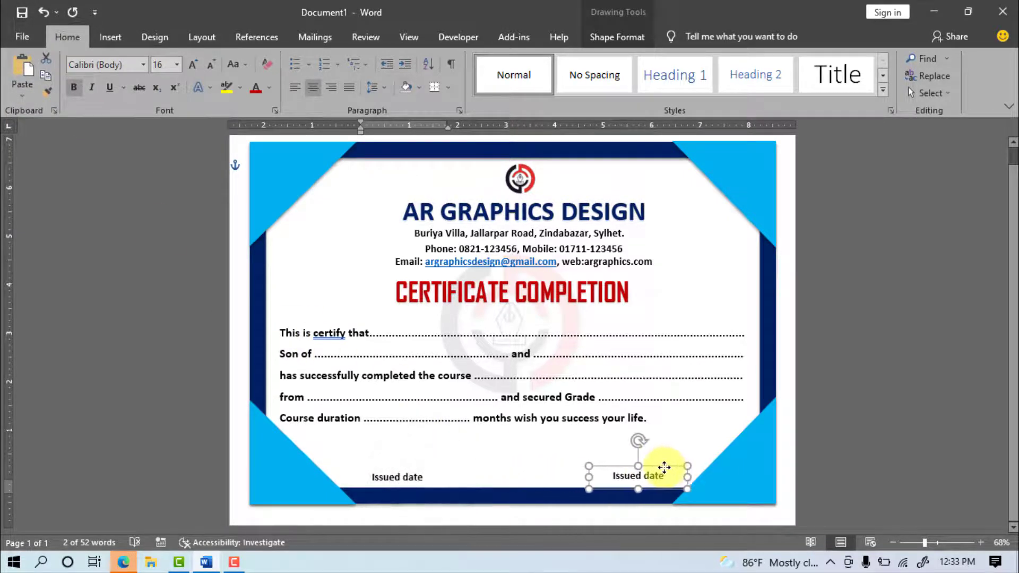
# Step: Top-align both bottom boxes and retype the right one as 'Signature'
pyautogui.press('shift')
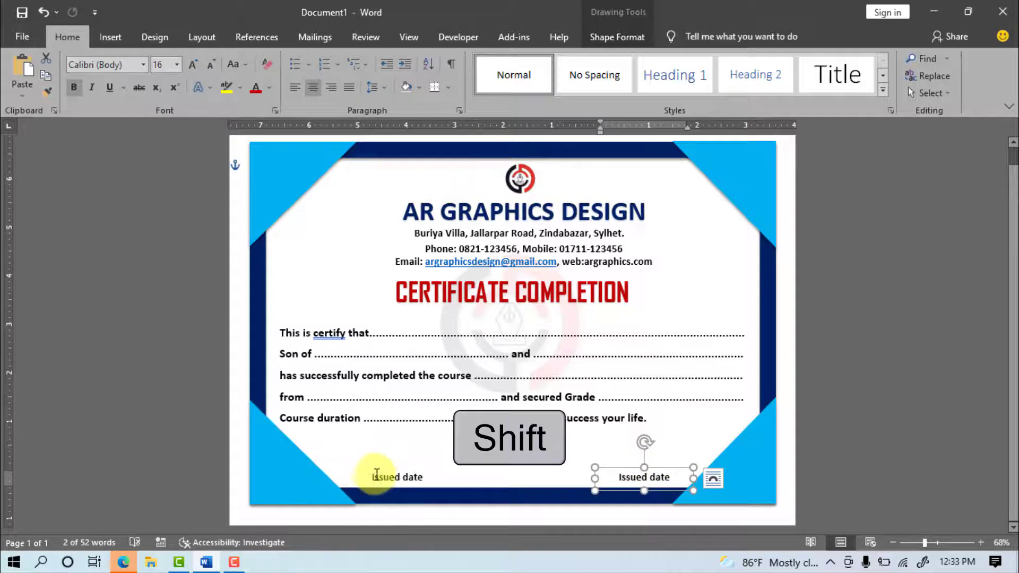
pyautogui.keyDown('shift'); pyautogui.click(386, 477); pyautogui.keyUp('shift')
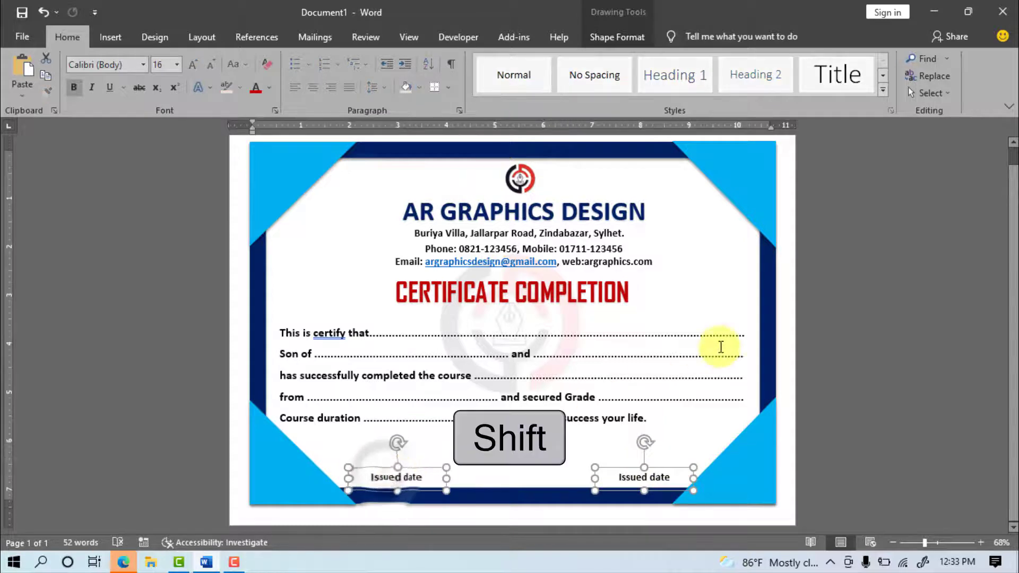
pyautogui.click(610, 37)
pyautogui.click(727, 93)
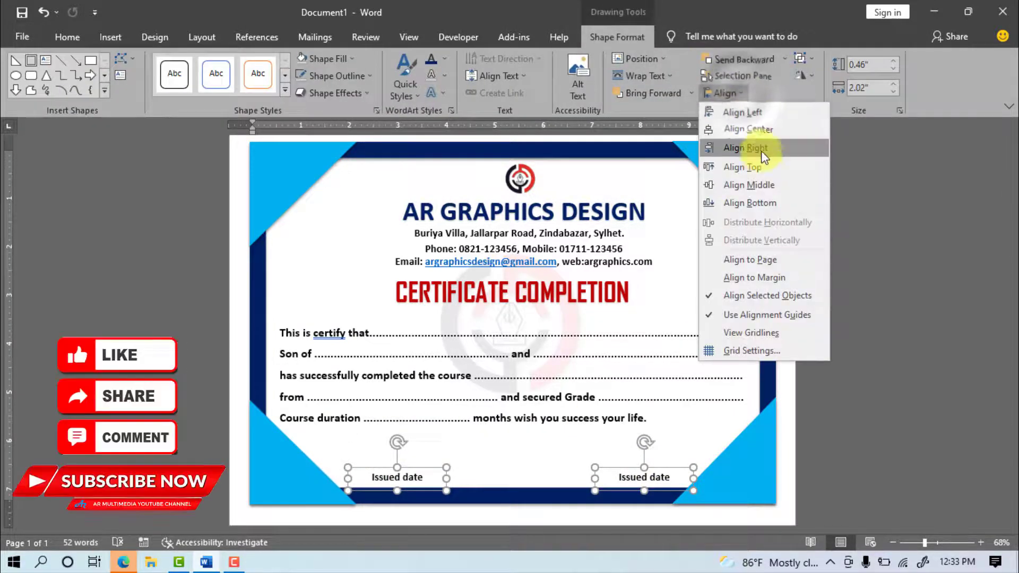
pyautogui.click(717, 170)
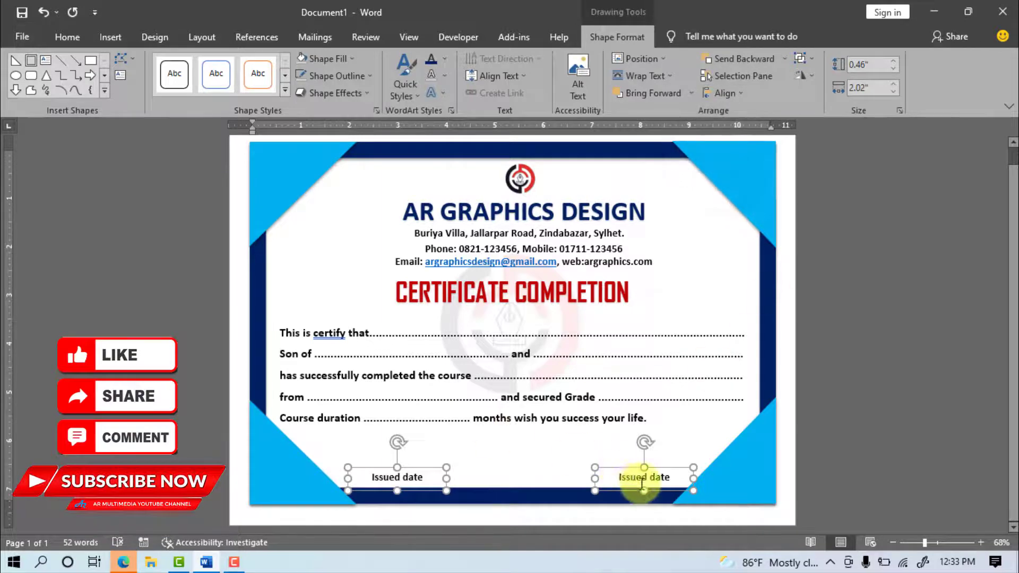
pyautogui.tripleClick(620, 477)
pyautogui.write('Sign')
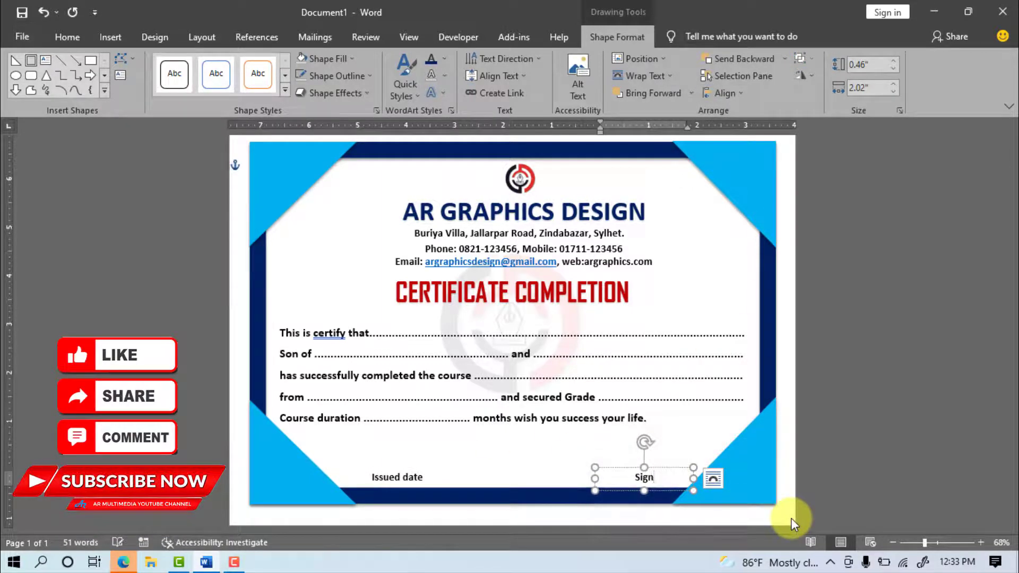
pyautogui.write('ature')
pyautogui.click(843, 458)
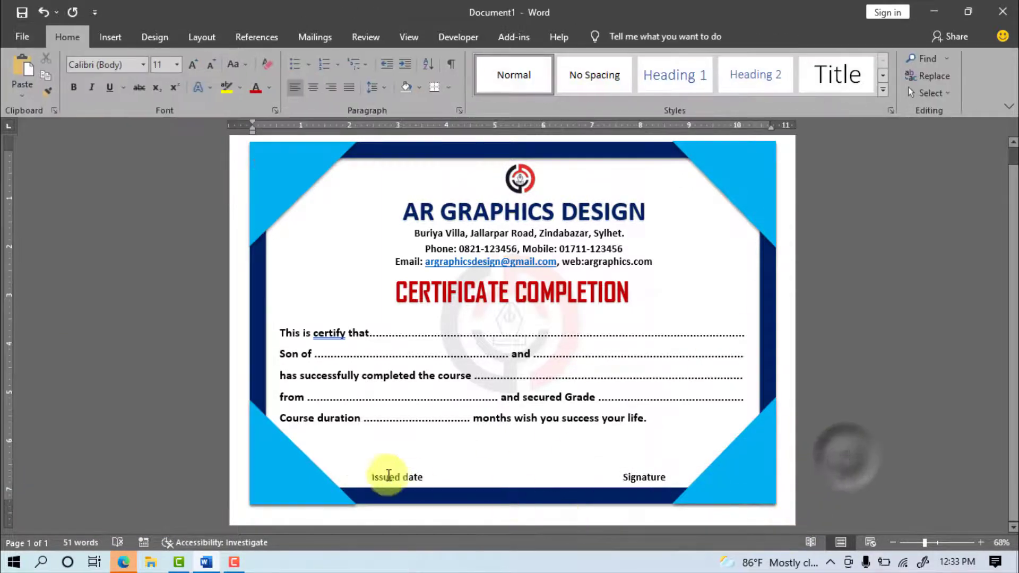
# Step: Draw a black straight line above the Issued date label
pyautogui.click(110, 38)
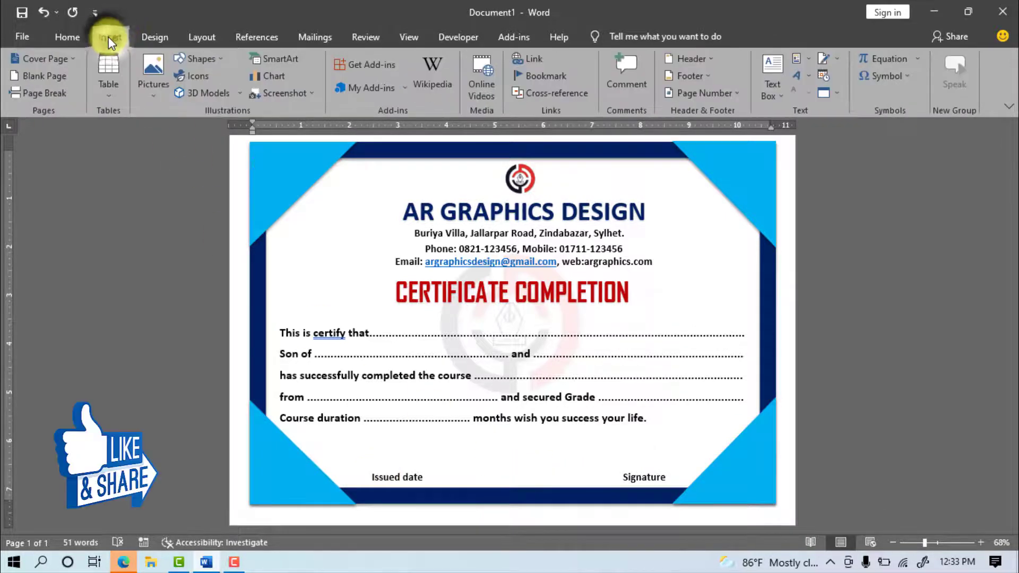
pyautogui.click(181, 61)
pyautogui.click(182, 142)
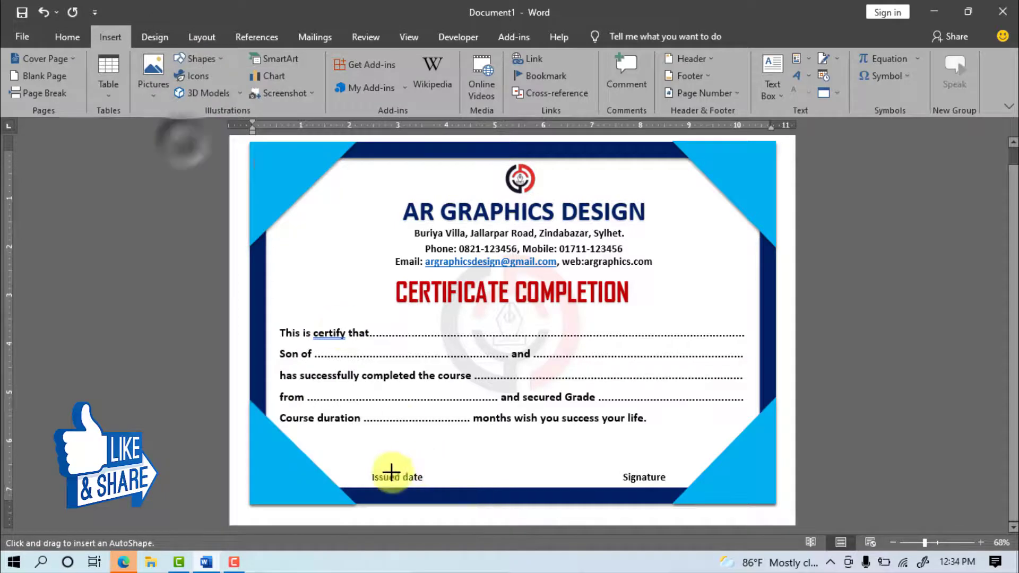
pyautogui.moveTo(361, 471); pyautogui.dragTo(460, 472)
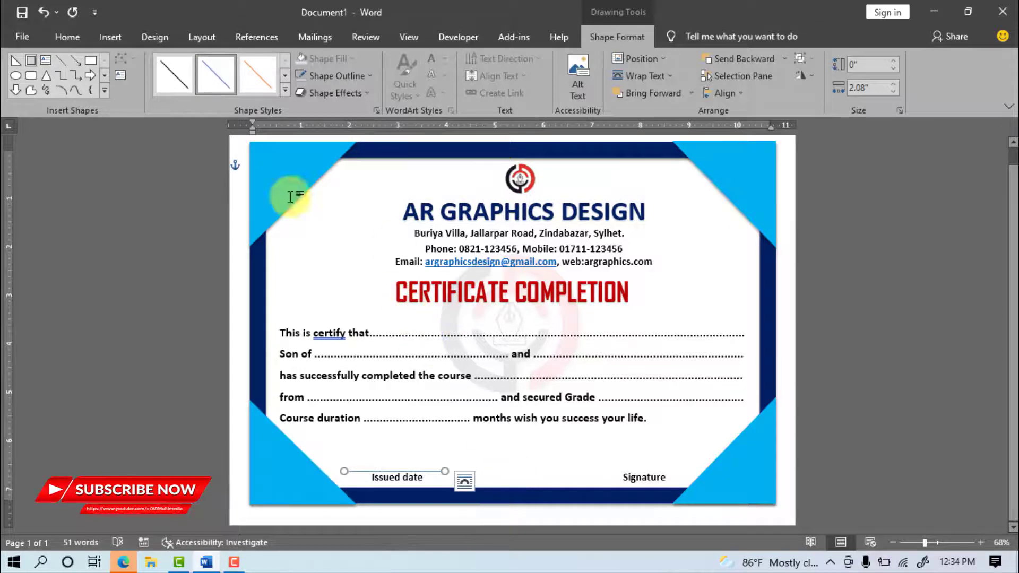
pyautogui.click(285, 89)
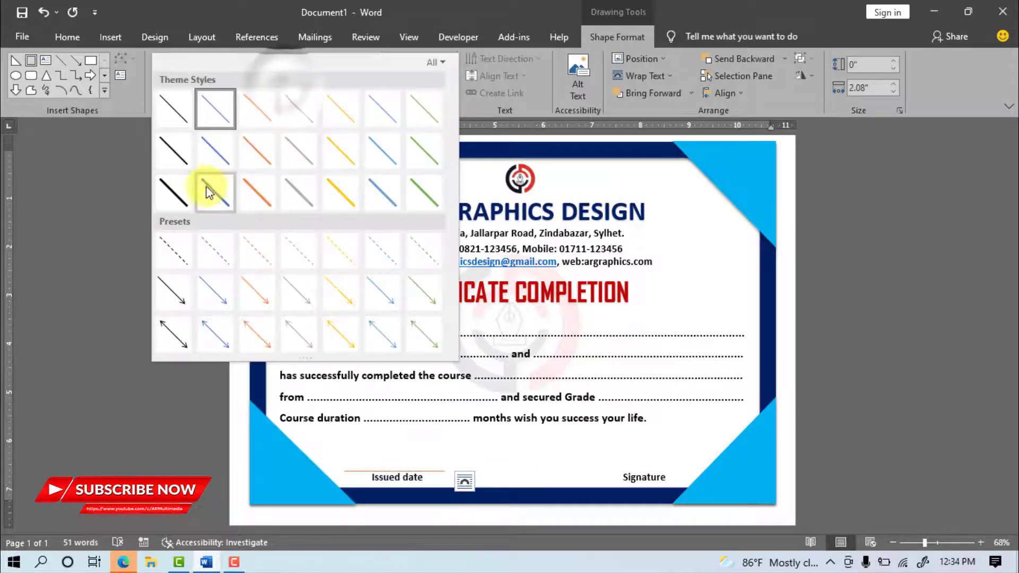
pyautogui.click(180, 160)
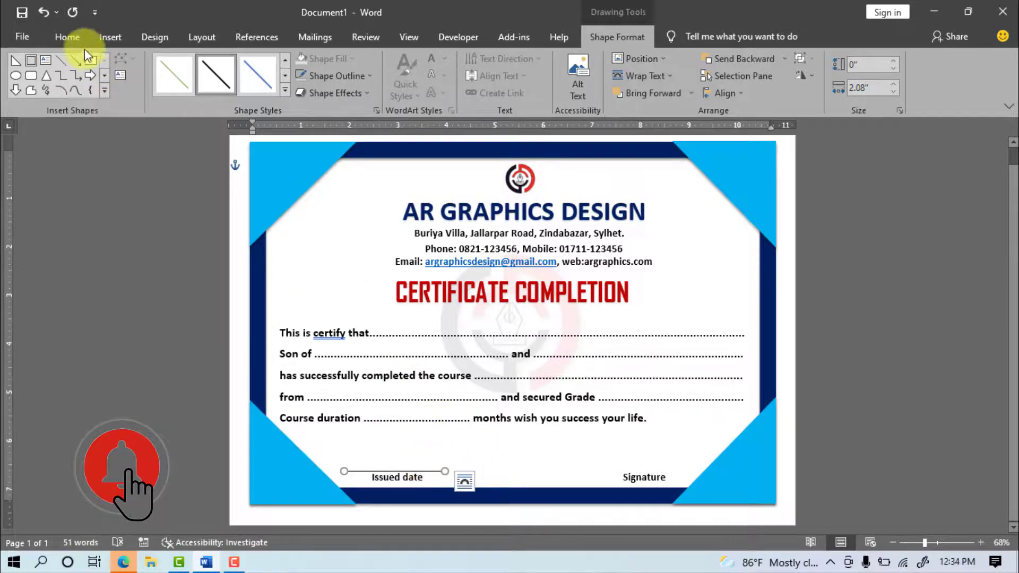
# Step: Copy the line and place it above Signature
pyautogui.click(68, 37)
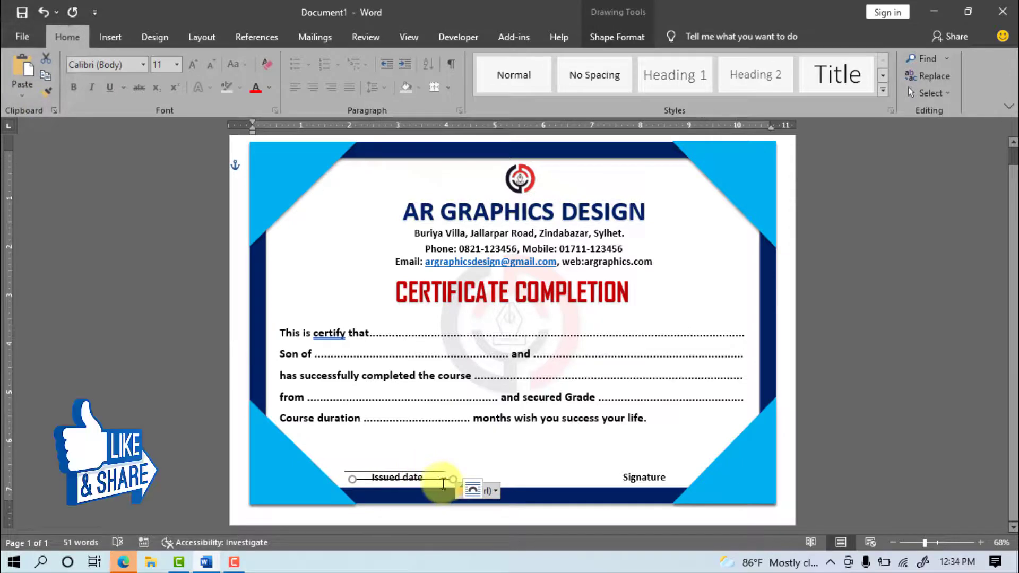
pyautogui.moveTo(440, 479)
pyautogui.mouseDown()
pyautogui.moveTo(464, 462)
pyautogui.moveTo(681, 465)
pyautogui.mouseUp()
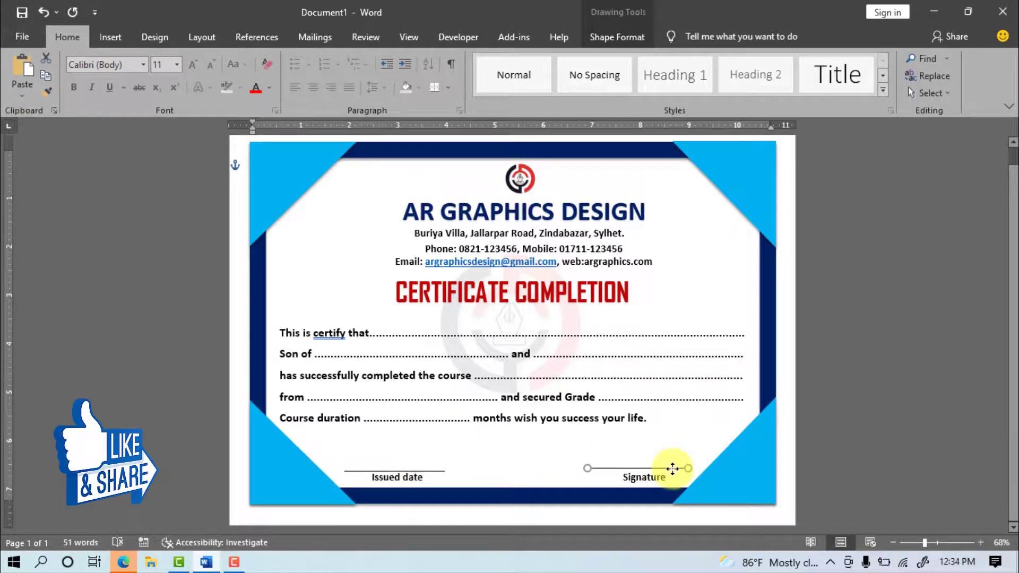
pyautogui.click(880, 470)
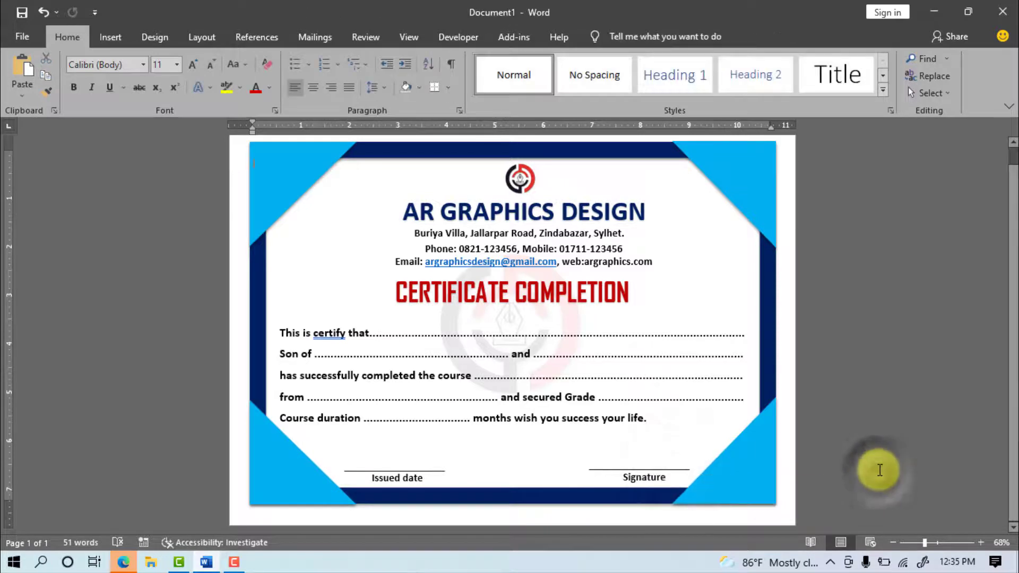
# Step: Insert the QR code jpeg from this device onto the certificate
pyautogui.click(111, 36)
pyautogui.click(152, 71)
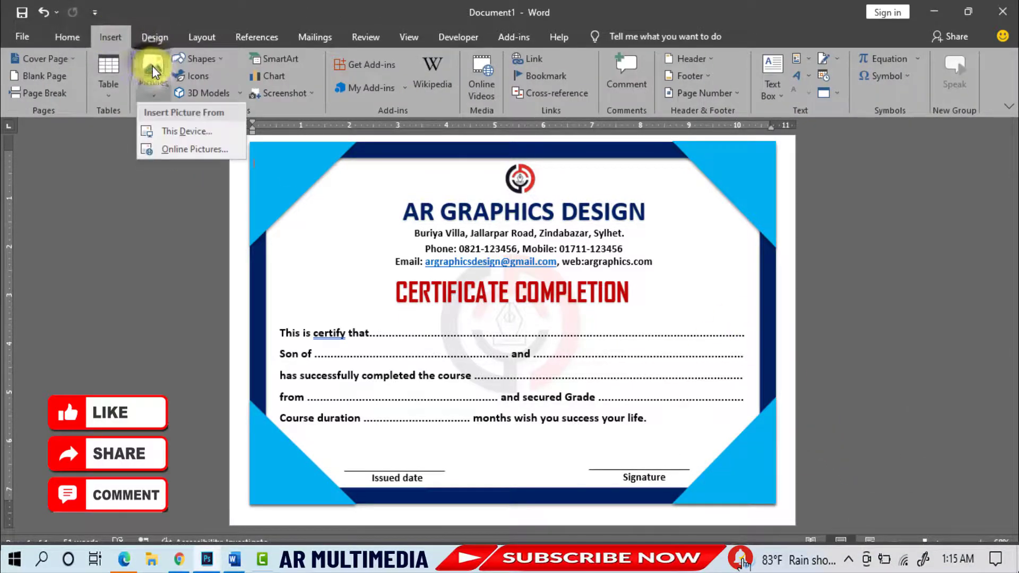
pyautogui.click(196, 140)
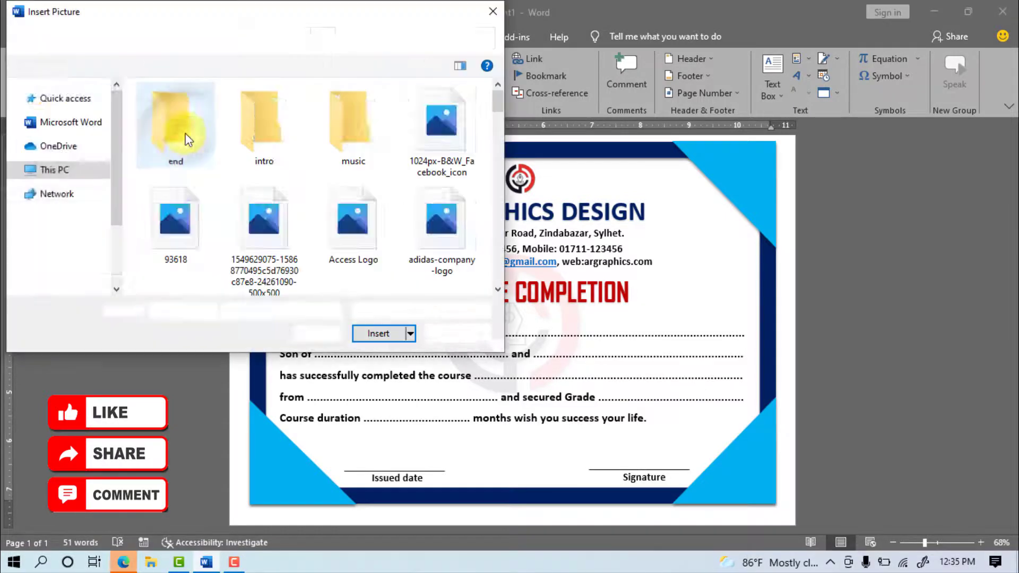
pyautogui.moveTo(496, 111); pyautogui.dragTo(496, 177)
pyautogui.click(262, 154)
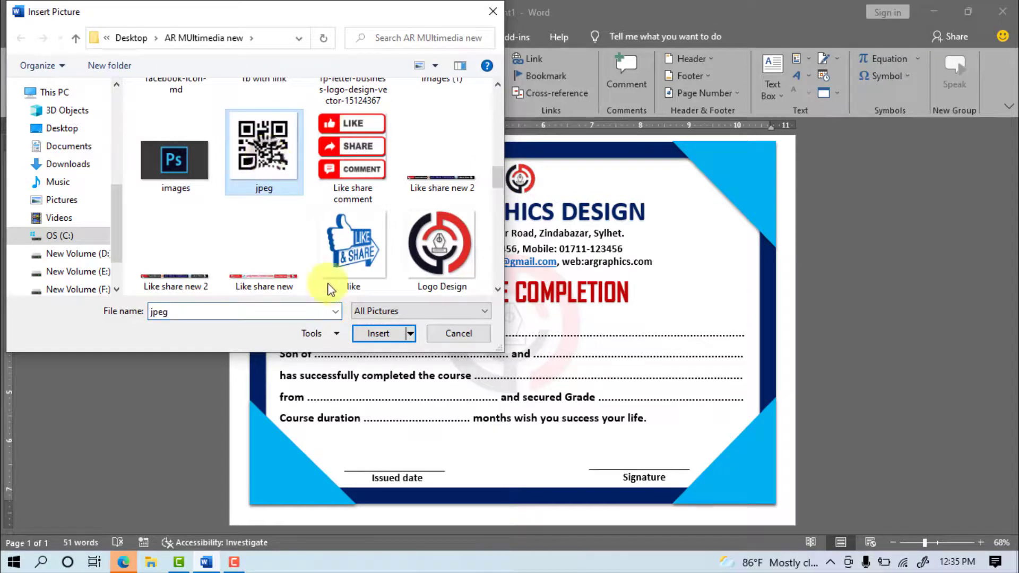
pyautogui.click(370, 334)
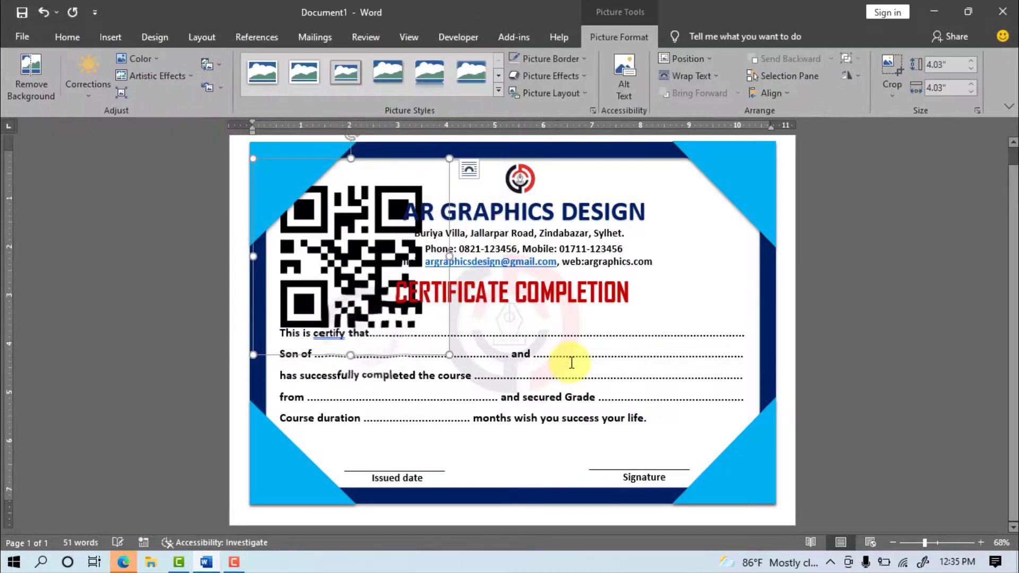
# Step: Set the QR code to In Front of Text, shrink it and place it on the right
pyautogui.click(705, 77)
pyautogui.click(706, 209)
pyautogui.moveTo(399, 217); pyautogui.dragTo(529, 250)
pyautogui.moveTo(383, 195); pyautogui.dragTo(718, 287)
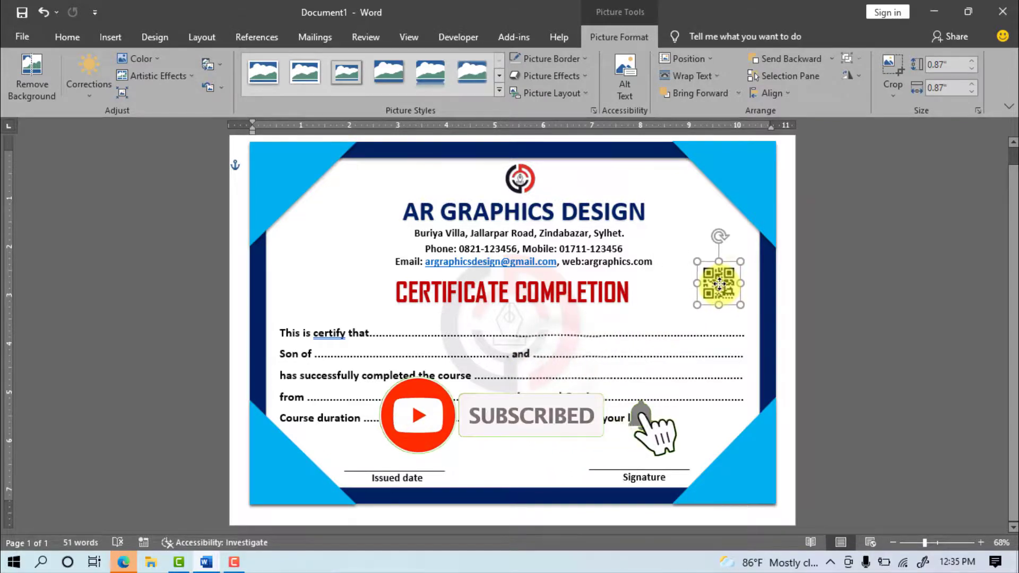
# Step: Save the document to the Desktop under the file name 'MS Word Certificate design'
pyautogui.click(831, 308)
pyautogui.scroll(1, 614, 416)
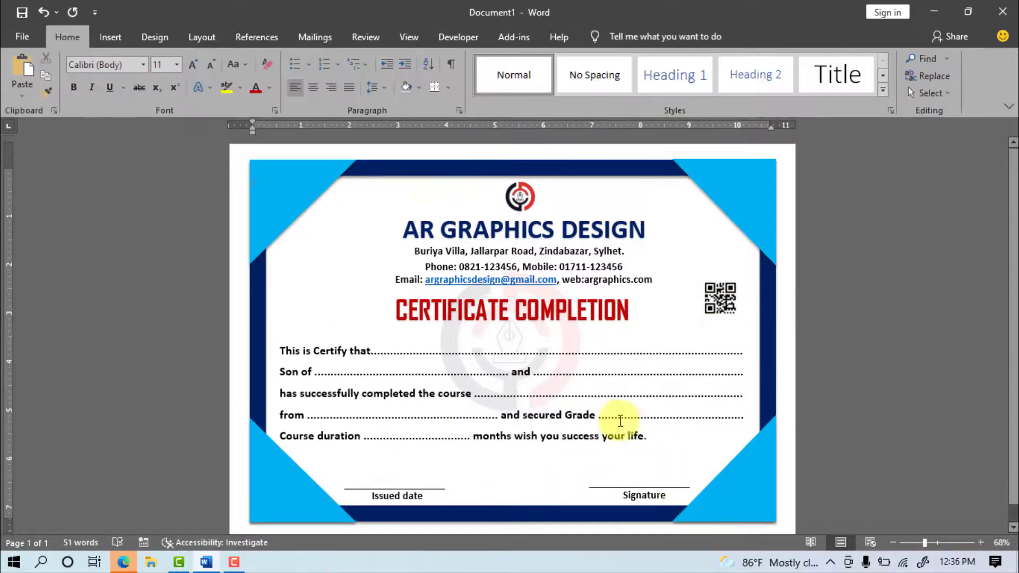
pyautogui.click(22, 36)
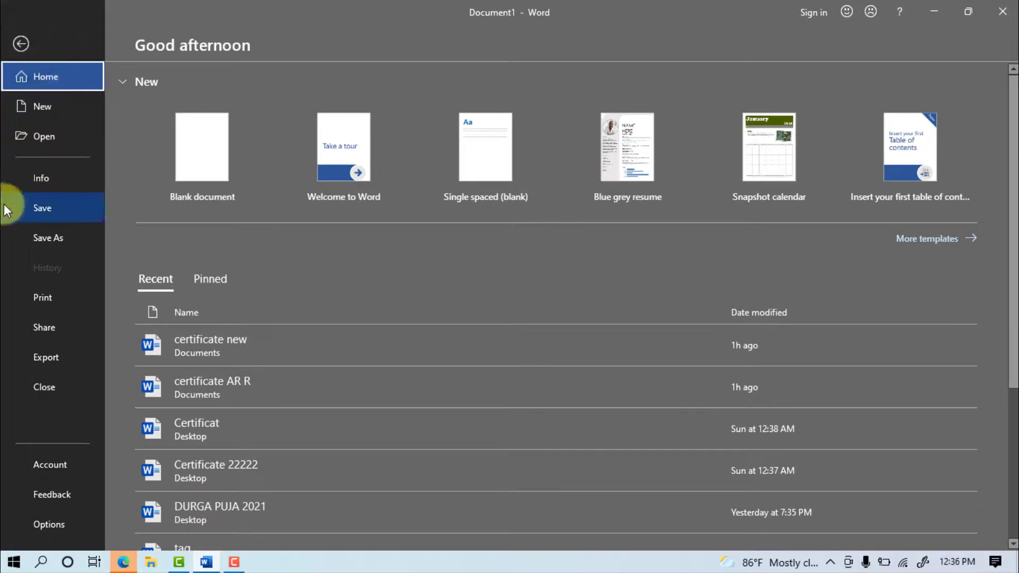
pyautogui.click(39, 206)
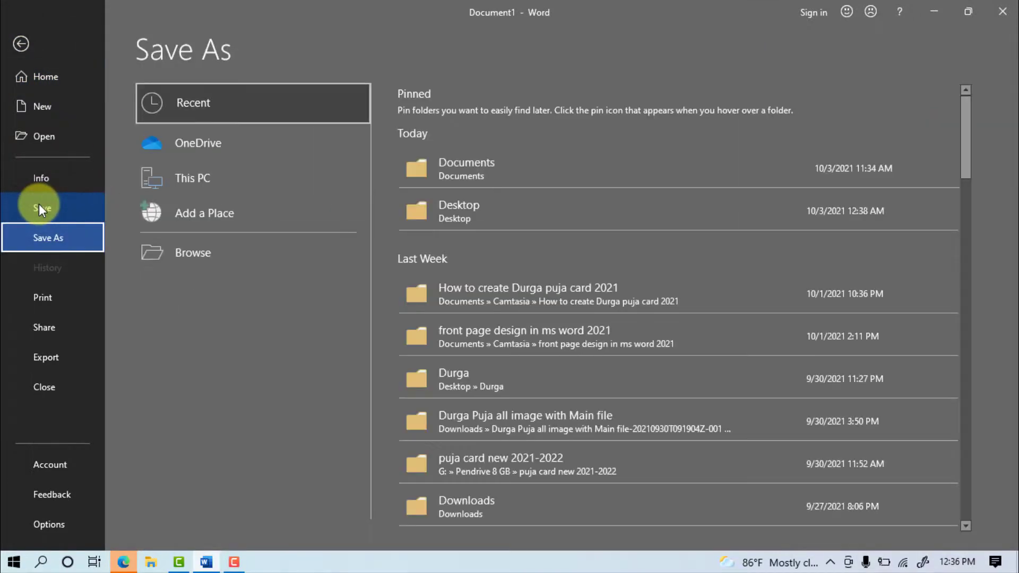
pyautogui.click(447, 206)
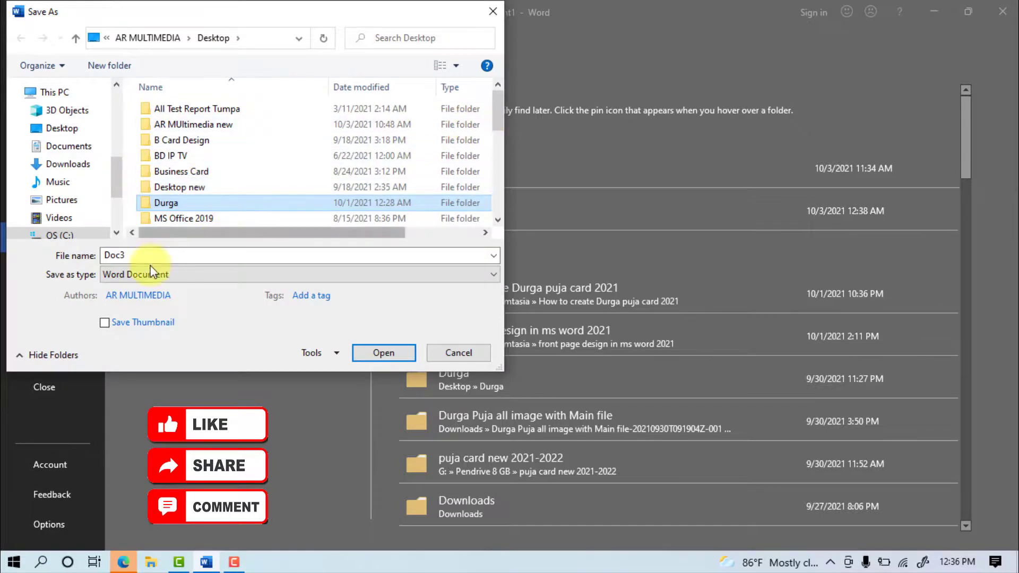
pyautogui.write('MS Word Cer')
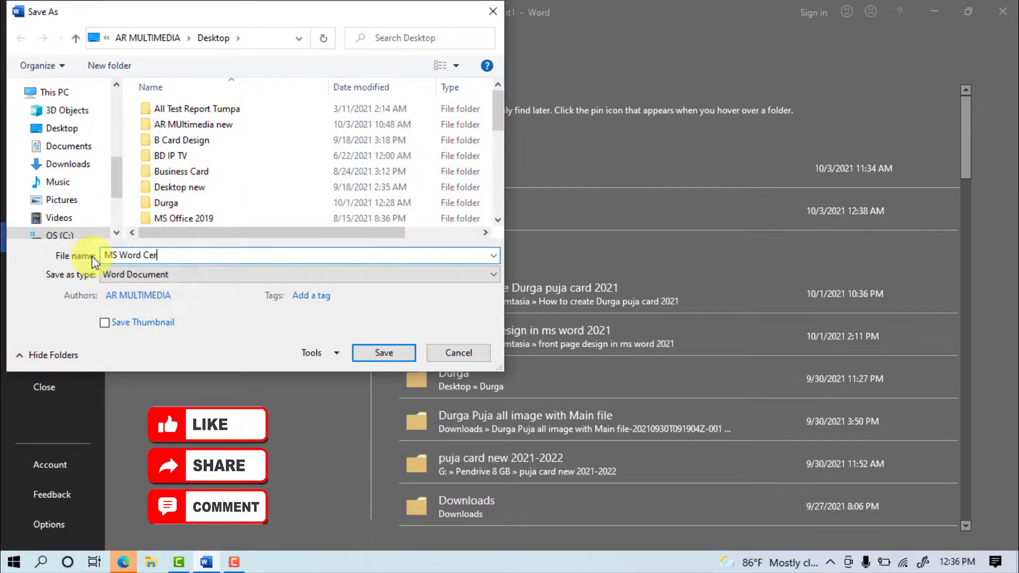
pyautogui.write('tificate design')
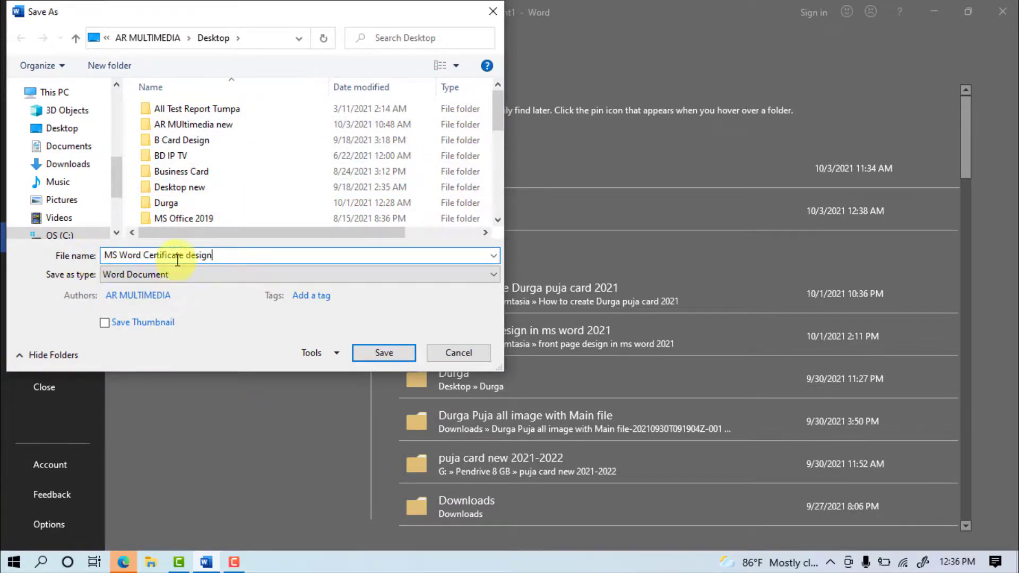
pyautogui.click(390, 358)
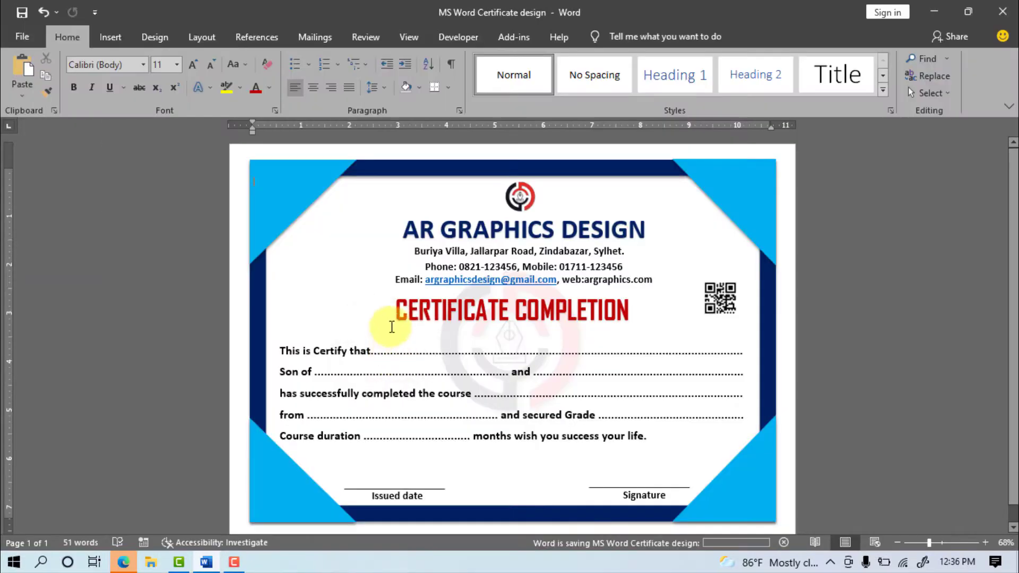